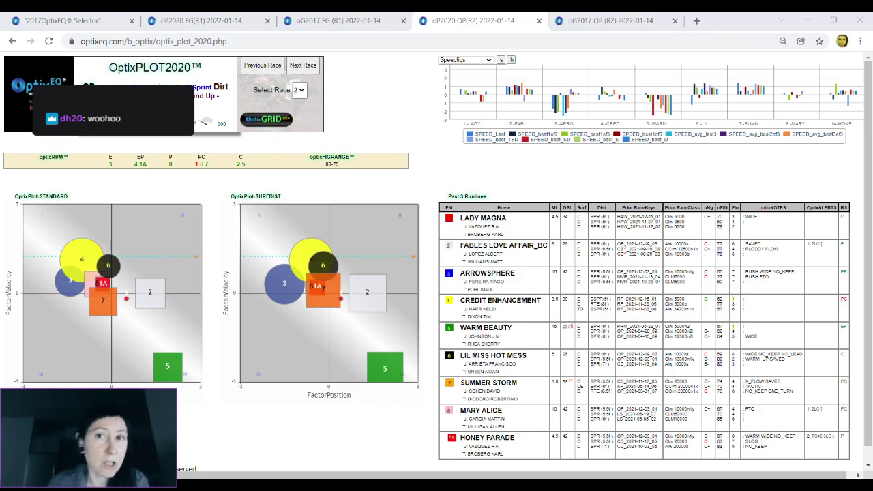
Step: Show the OptixGRID for OP race 2, limit it to races from the last 180 days, and review the runners' past races
{"action": "left_click", "coordinate": [593, 20]}
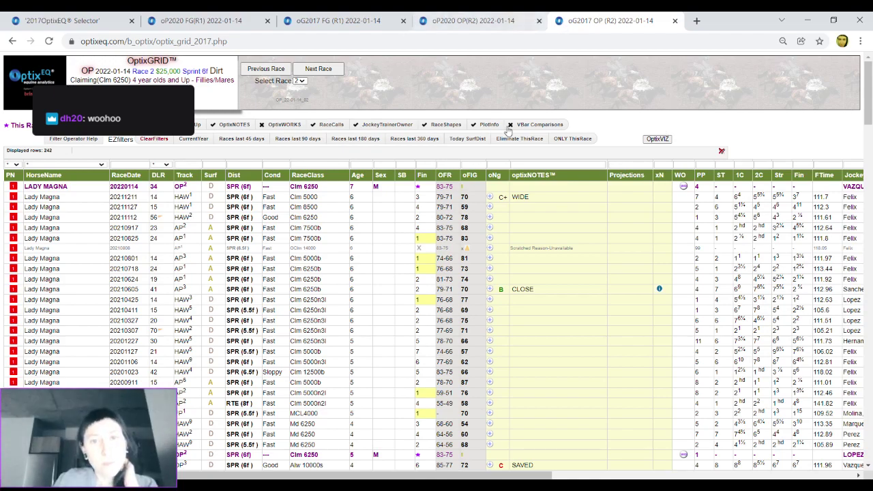
{"action": "left_click", "coordinate": [434, 139]}
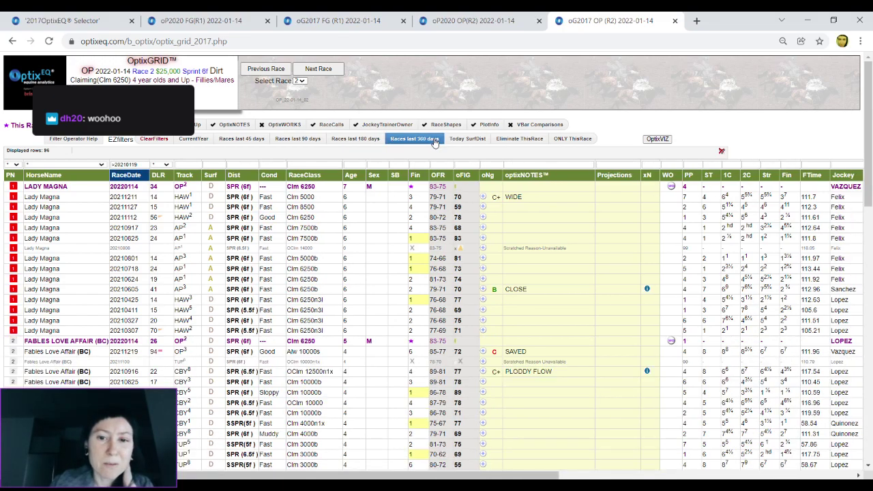
{"action": "left_click", "coordinate": [348, 140]}
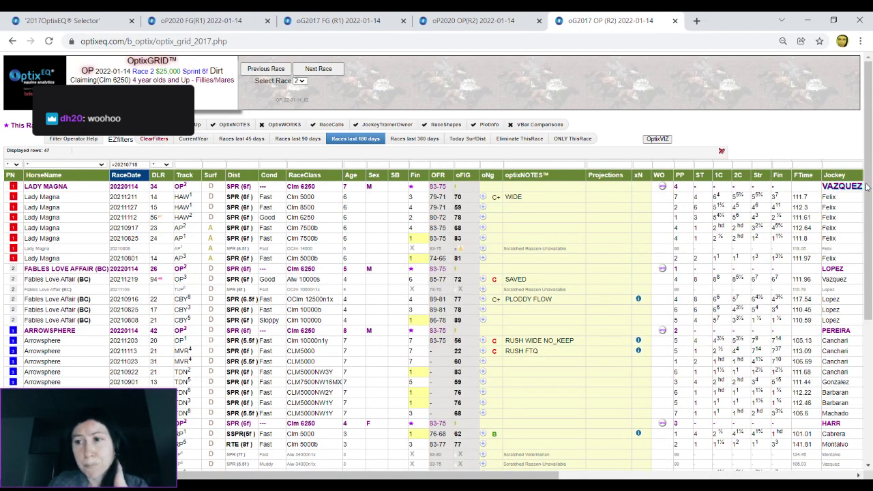
{"action": "left_click_drag", "start_coordinate": [869, 187], "coordinate": [841, 334]}
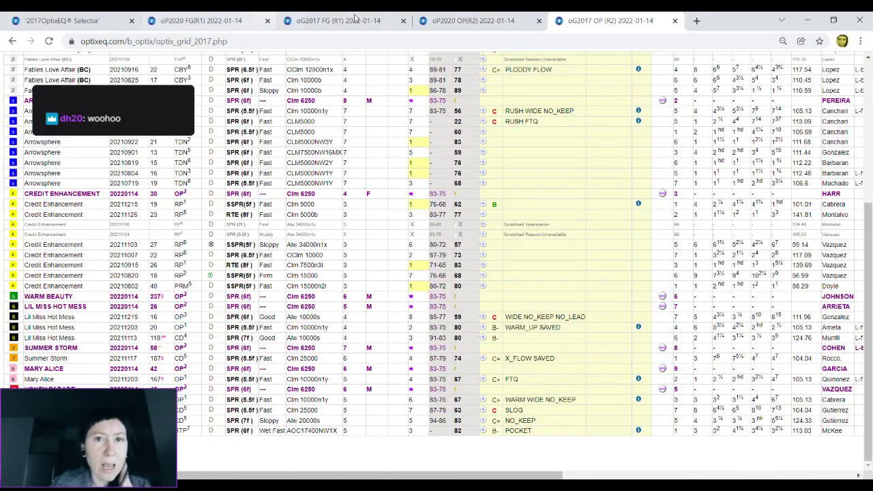
Step: Compare the runners' positions in the race 2 OptixPLOT with their past races in the OptixGRID
{"action": "left_click", "coordinate": [477, 20]}
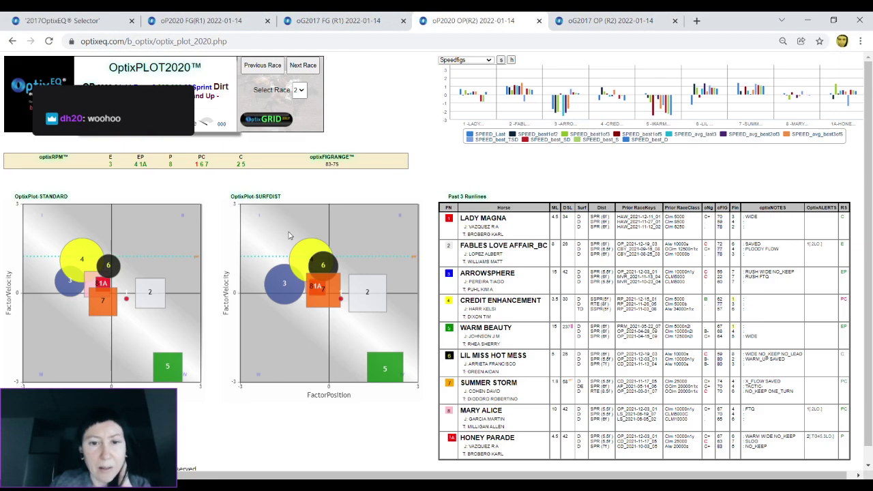
{"action": "left_click", "coordinate": [581, 17]}
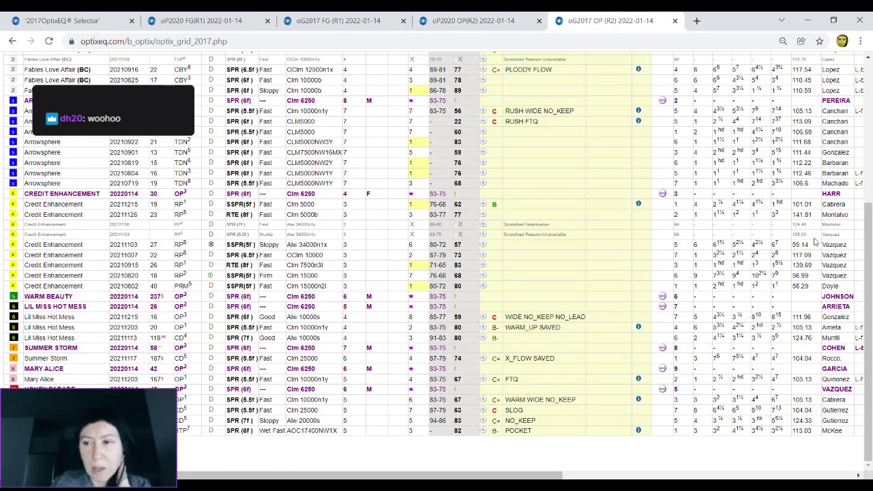
{"action": "scroll", "coordinate": [869, 274], "scroll_direction": "up", "scroll_amount": 3}
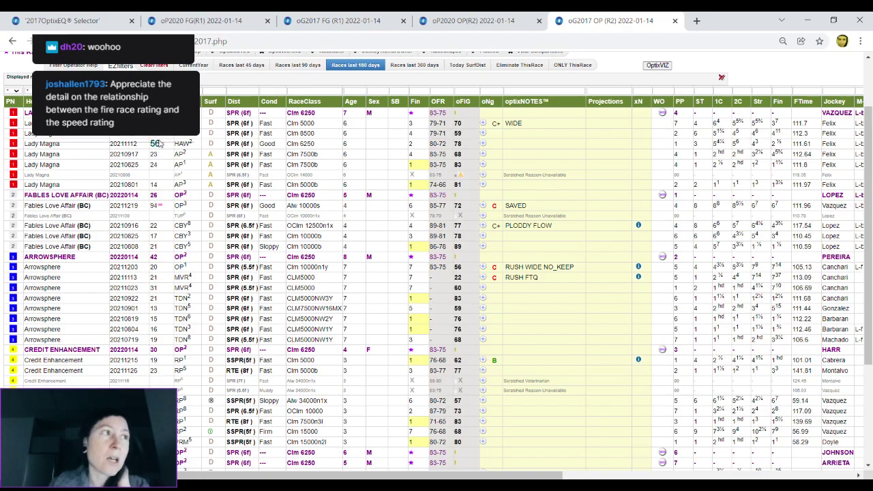
{"action": "left_click", "coordinate": [437, 17]}
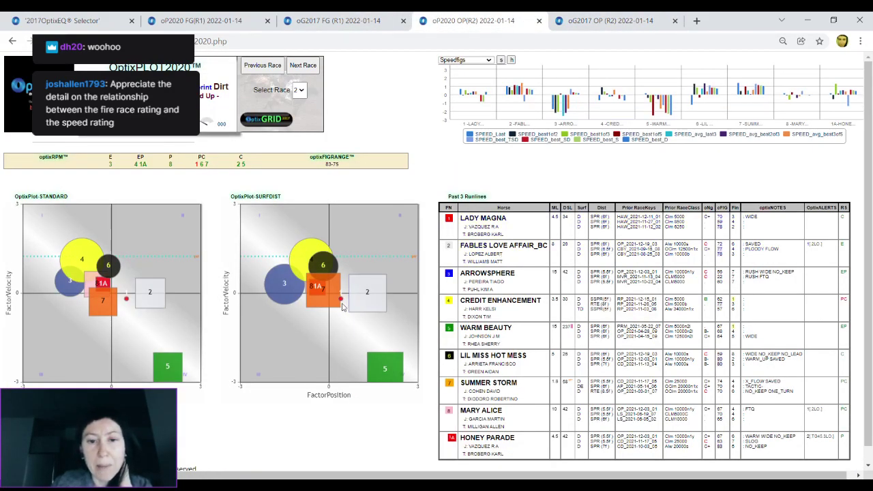
{"action": "mouse_move", "coordinate": [342, 303]}
{"action": "left_click", "coordinate": [618, 18]}
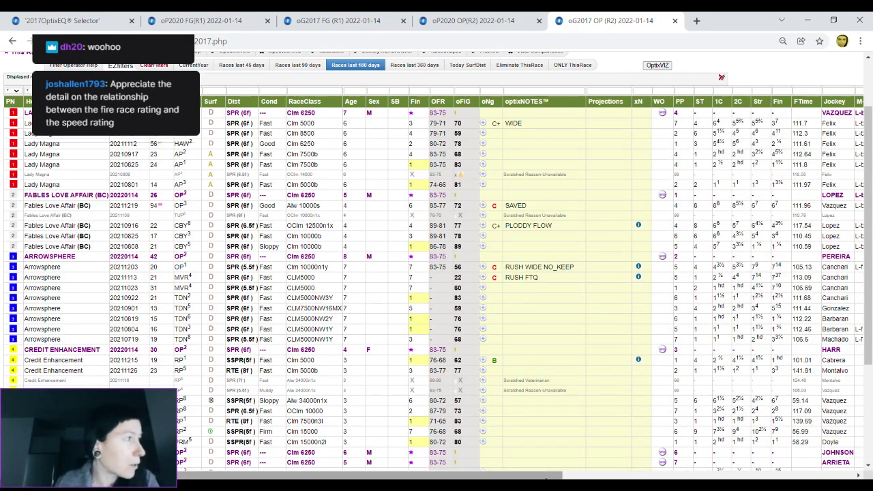
{"action": "left_click_drag", "start_coordinate": [546, 478], "coordinate": [500, 477]}
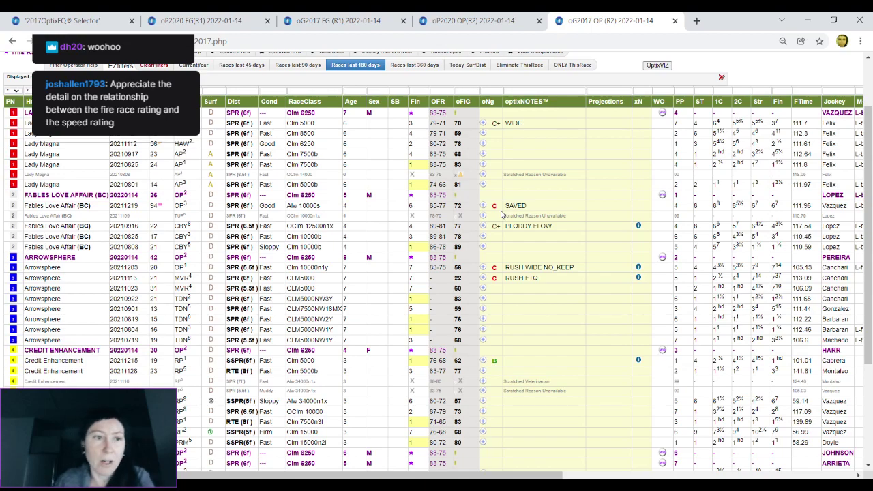
{"action": "left_click", "coordinate": [461, 25]}
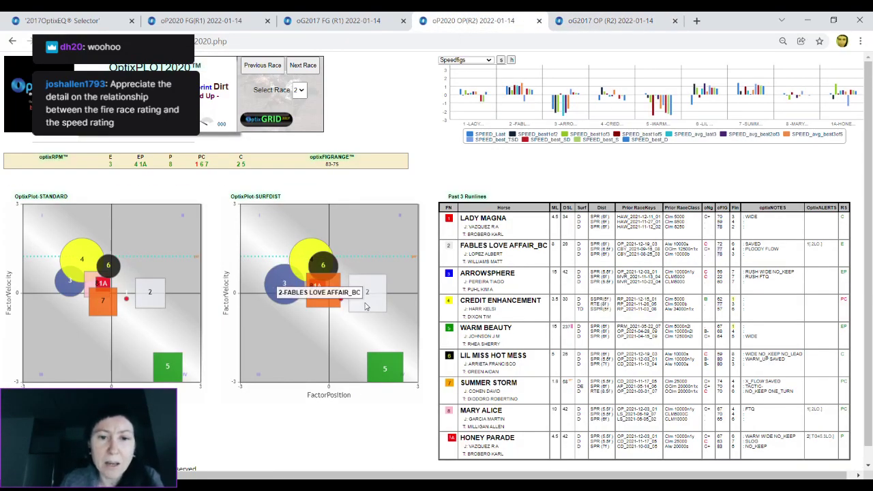
Step: Limit the race 2 grid to races from the last 360 days and to program number 2, Fables Love Affair
{"action": "left_click", "coordinate": [621, 24]}
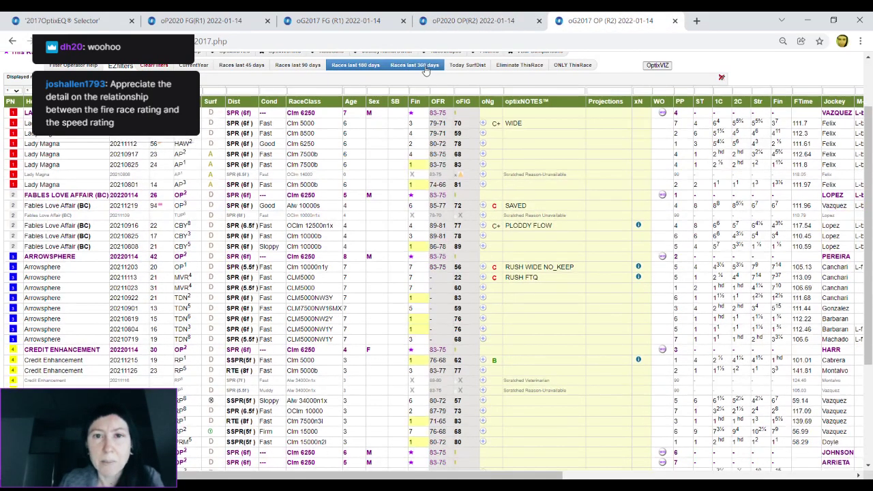
{"action": "left_click", "coordinate": [424, 67]}
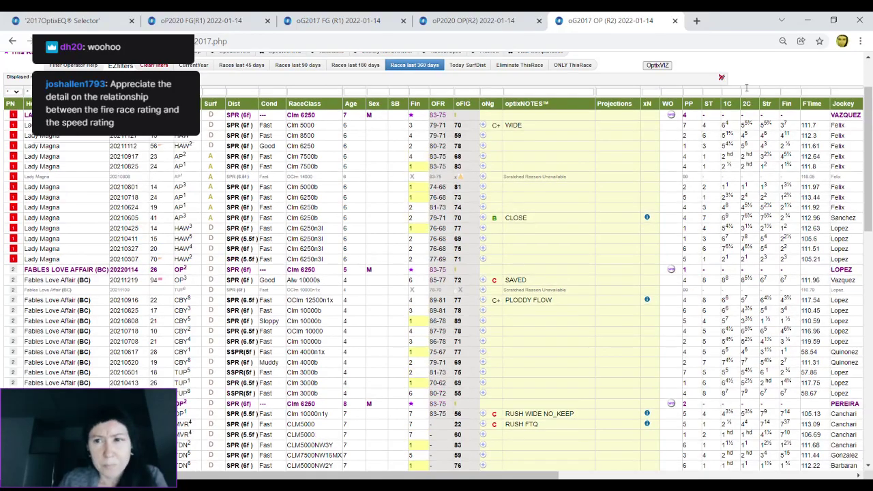
{"action": "left_click", "coordinate": [15, 92]}
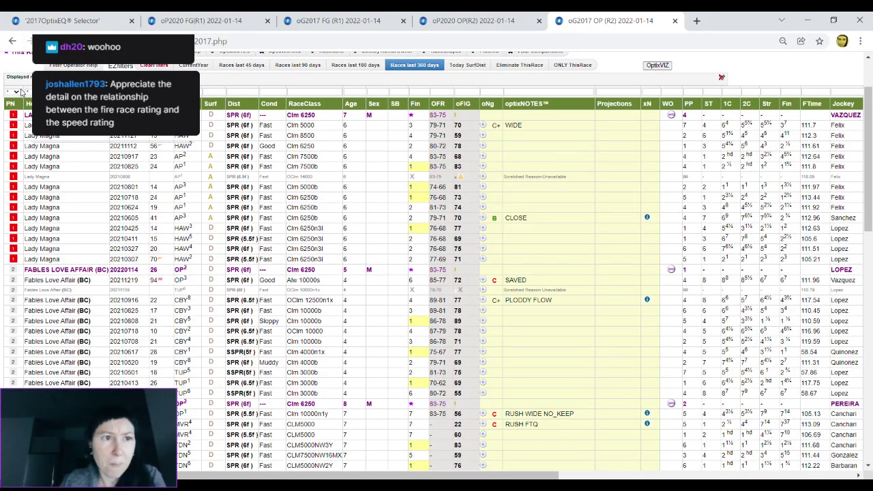
{"action": "left_click", "coordinate": [12, 114]}
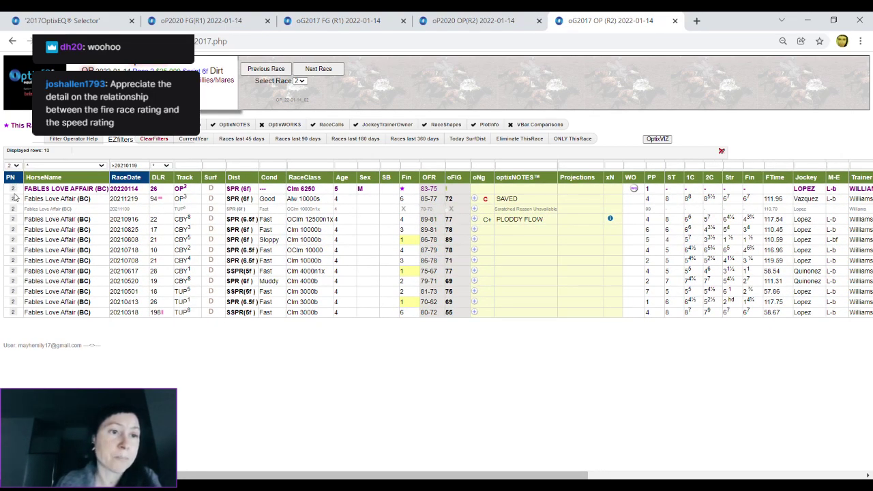
Step: Filter the grid to program number 3, Arrowsphere, and locate that horse in the SURFDIST plot
{"action": "key", "text": "Down"}
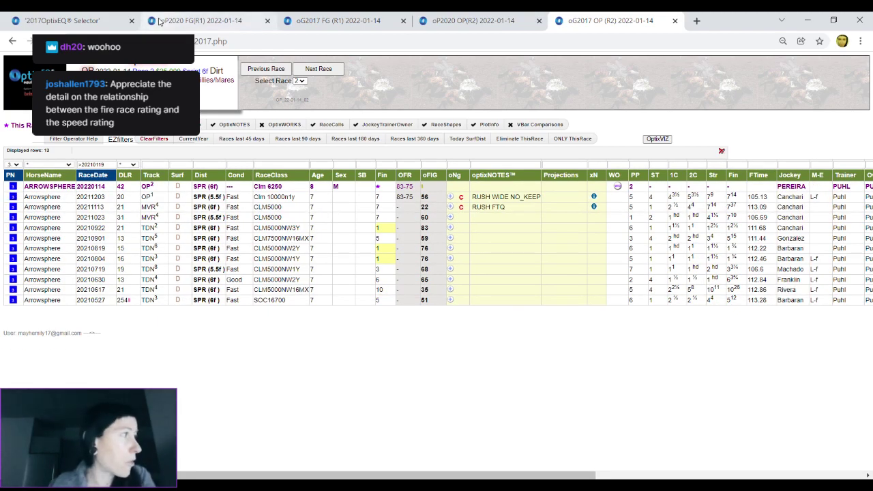
{"action": "left_click", "coordinate": [484, 20]}
{"action": "mouse_move", "coordinate": [277, 292]}
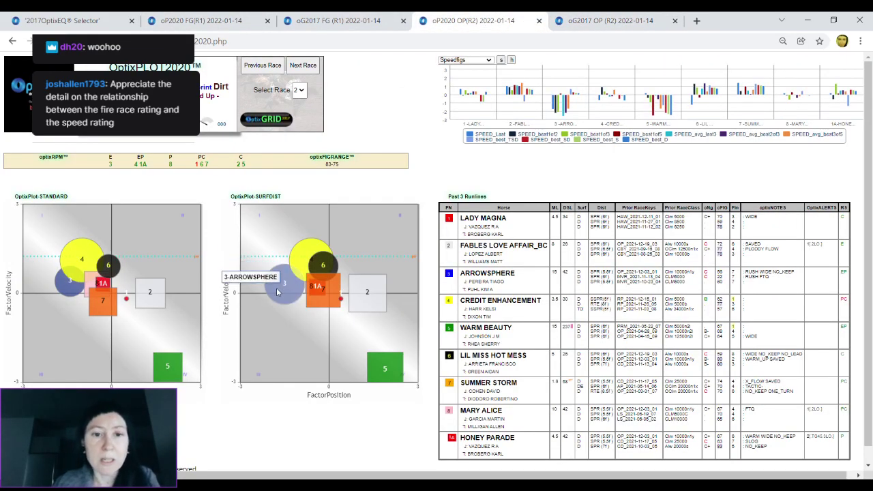
Step: Filter the grid to program number 4, Credit Enhancement, and compare its past races with its position in the race plot
{"action": "left_click", "coordinate": [598, 21]}
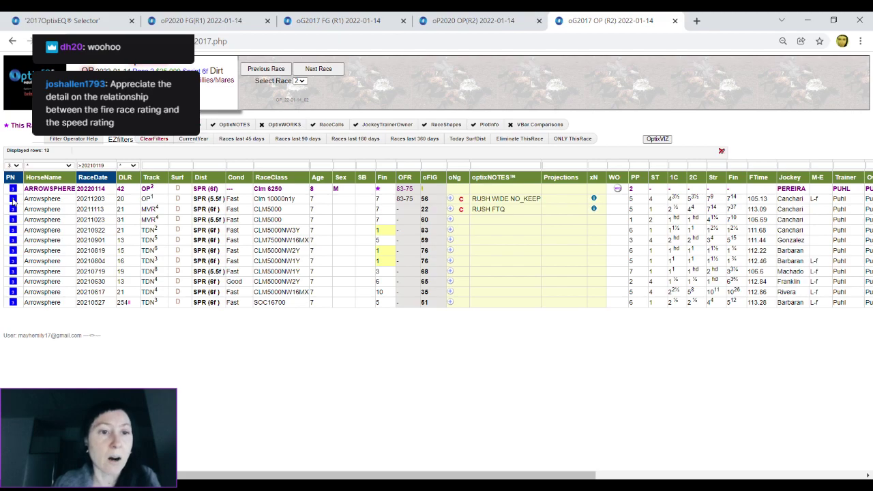
{"action": "left_click", "coordinate": [13, 199]}
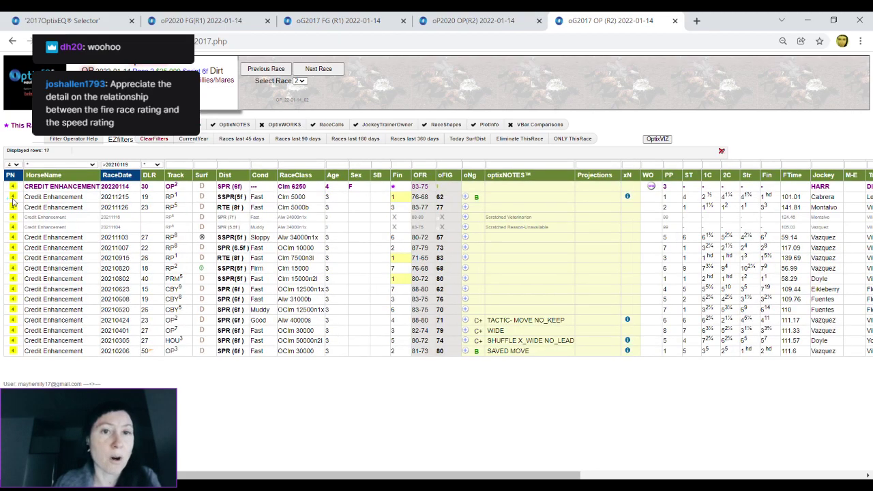
{"action": "left_click", "coordinate": [471, 21]}
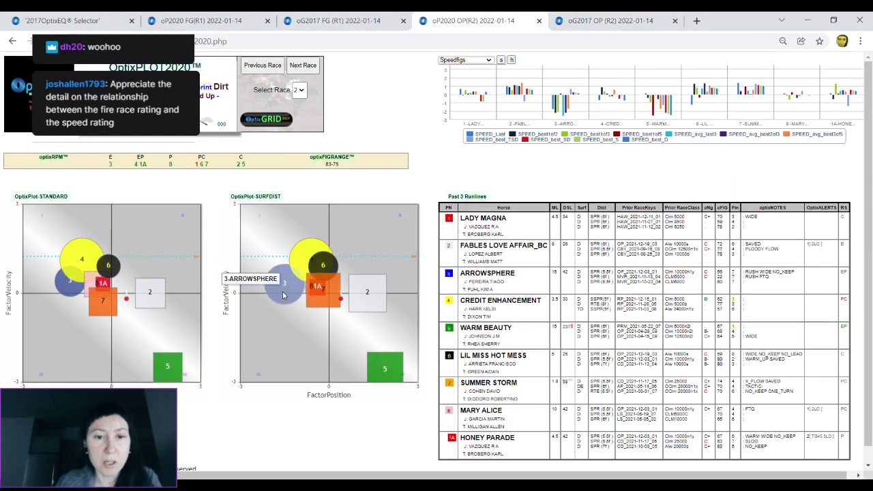
{"action": "left_click", "coordinate": [635, 17]}
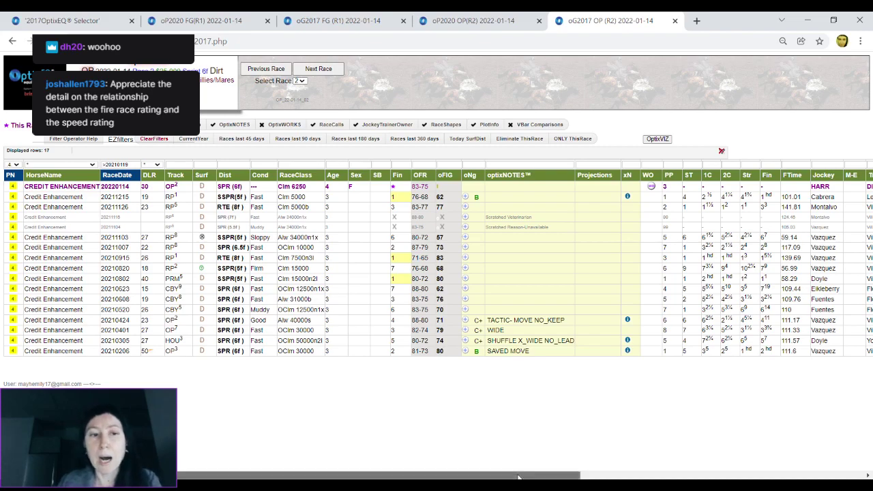
{"action": "mouse_move", "coordinate": [517, 476]}
{"action": "left_mouse_down"}
{"action": "mouse_move", "coordinate": [679, 478]}
{"action": "mouse_move", "coordinate": [518, 477]}
{"action": "left_mouse_up"}
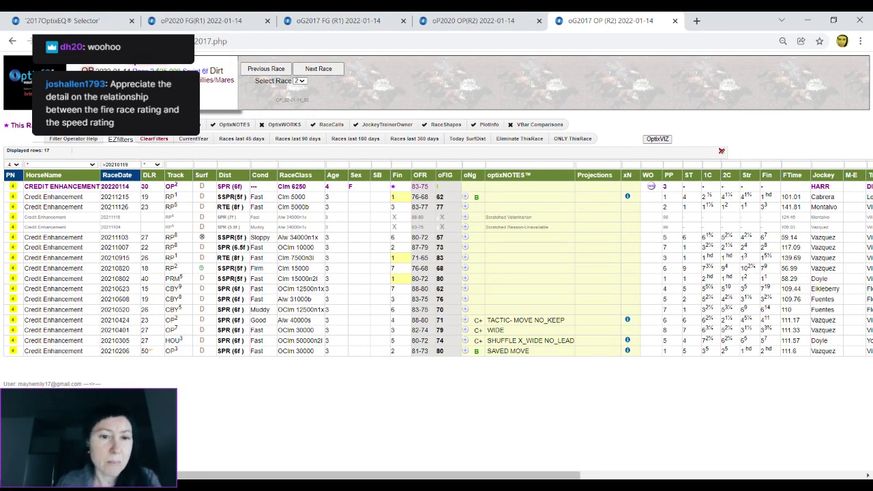
{"action": "left_click", "coordinate": [480, 17]}
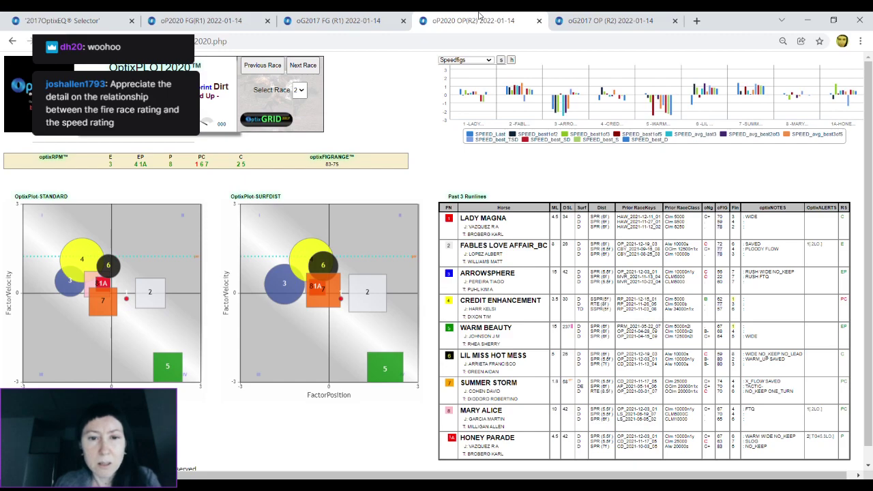
{"action": "mouse_move", "coordinate": [300, 253]}
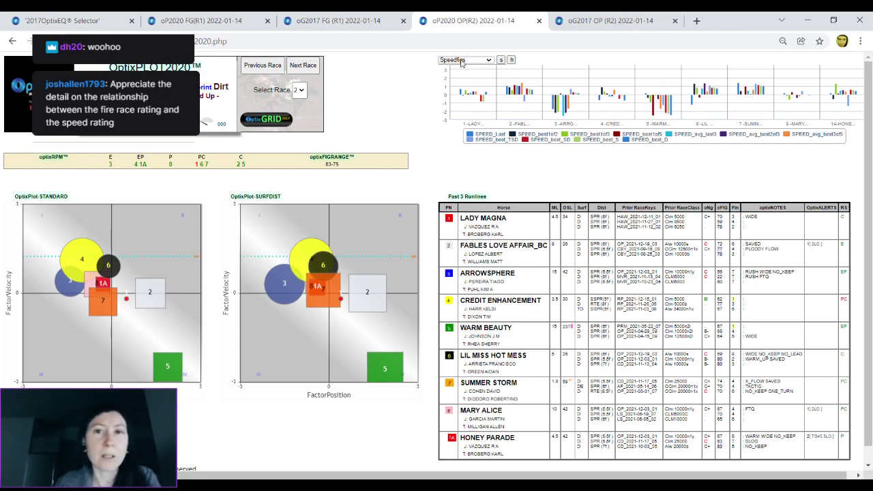
Step: Filter the grid to program number 5, Warm Beauty, and check where the horse sits in the race plot
{"action": "left_click", "coordinate": [589, 21]}
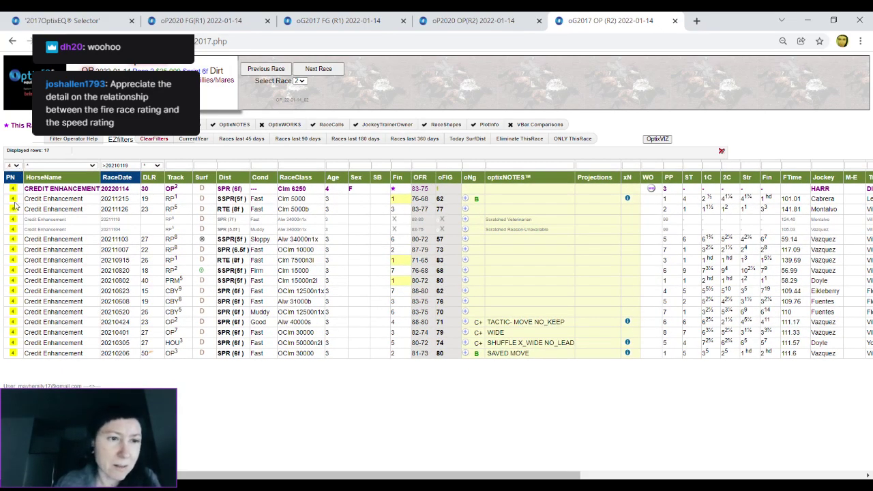
{"action": "key", "text": "Down"}
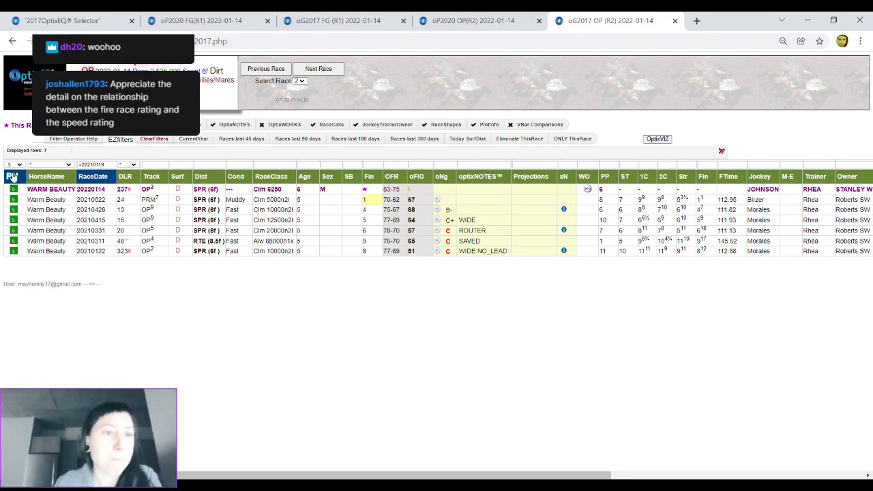
{"action": "left_click", "coordinate": [452, 16]}
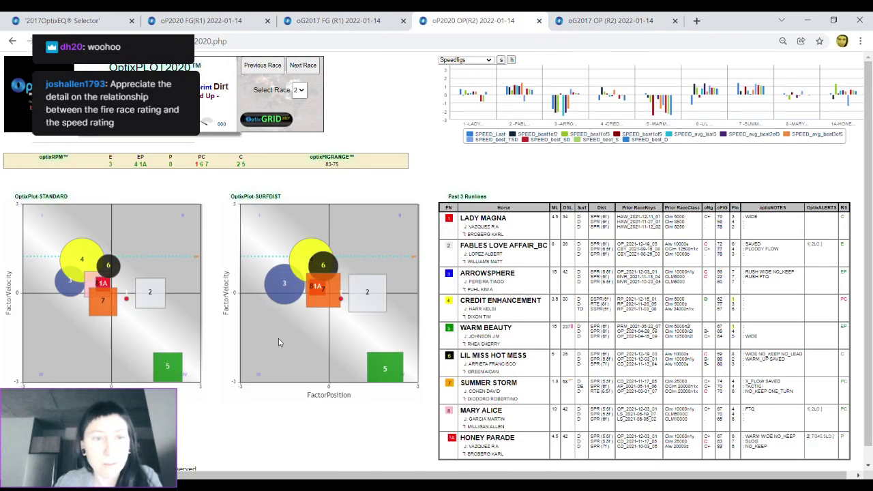
{"action": "mouse_move", "coordinate": [402, 377]}
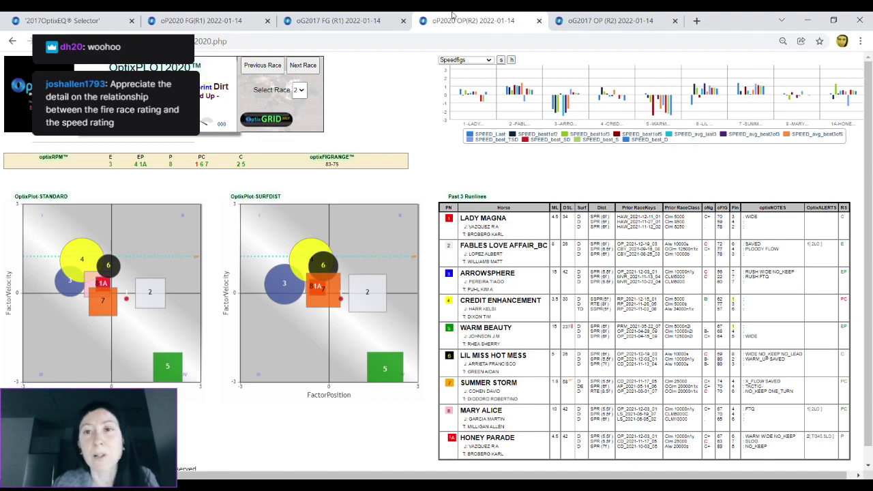
Step: Filter the grid to program number 6, Lil Miss Hot Mess, and examine its plot position and past three runlines
{"action": "left_click", "coordinate": [578, 18]}
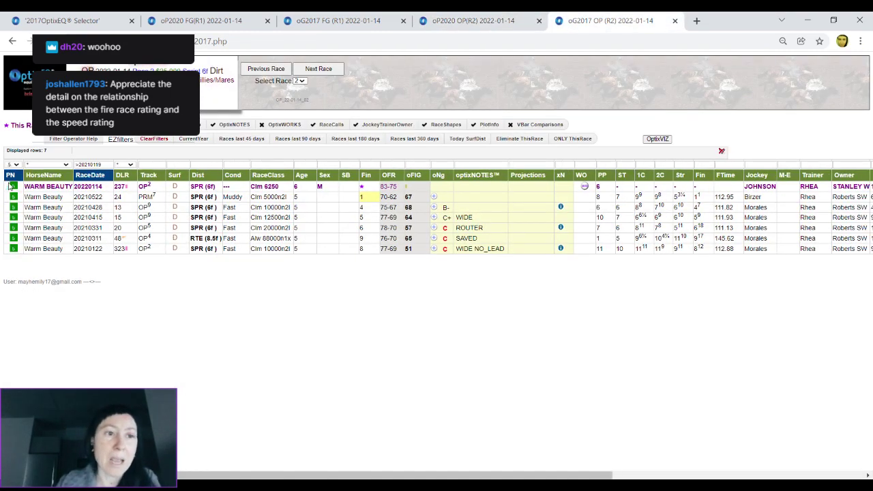
{"action": "left_click", "coordinate": [11, 166]}
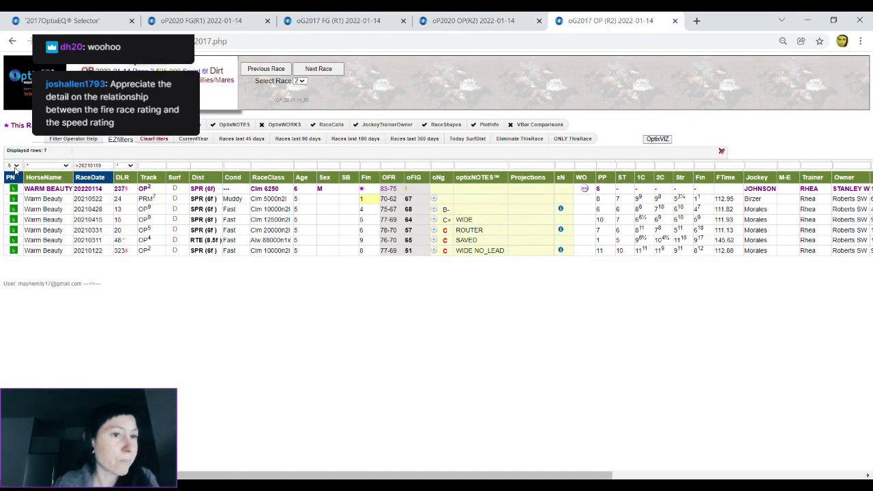
{"action": "left_click", "coordinate": [13, 214]}
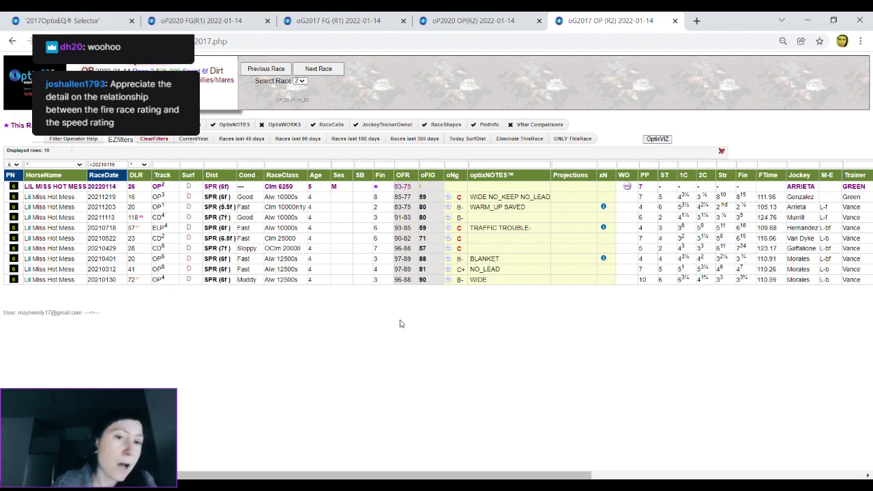
{"action": "left_click", "coordinate": [454, 15]}
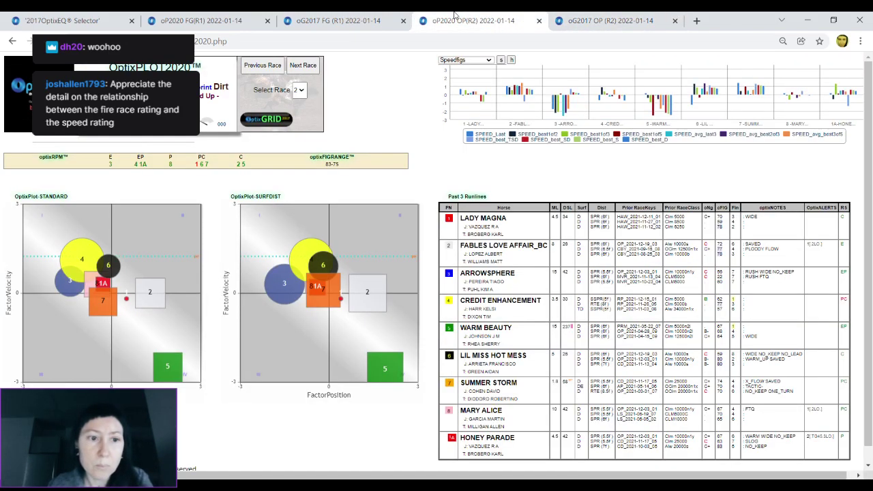
{"action": "left_click", "coordinate": [614, 21]}
{"action": "left_click", "coordinate": [440, 21]}
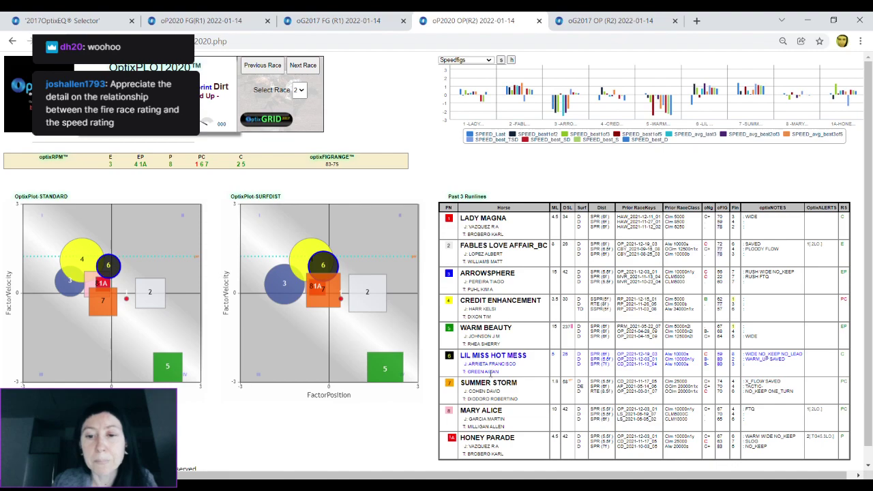
Step: Filter the race 2 grid to program number 7, Summer Storm
{"action": "left_click", "coordinate": [614, 21]}
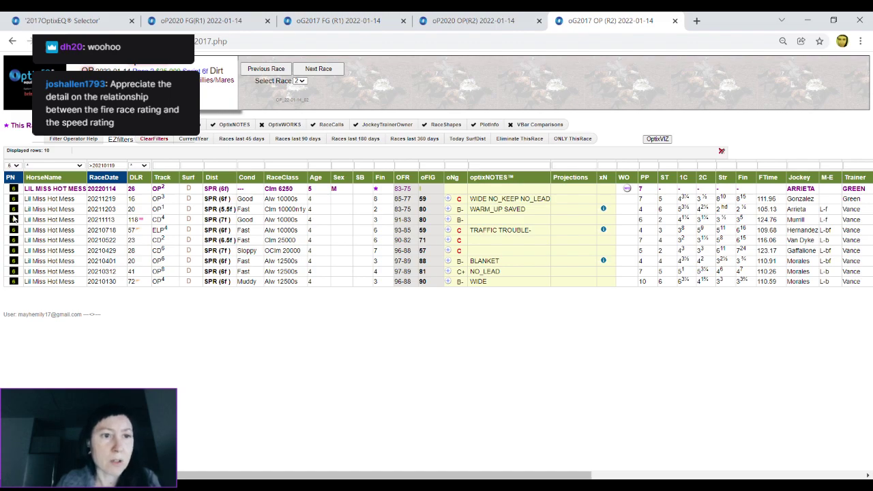
{"action": "key", "text": "Down"}
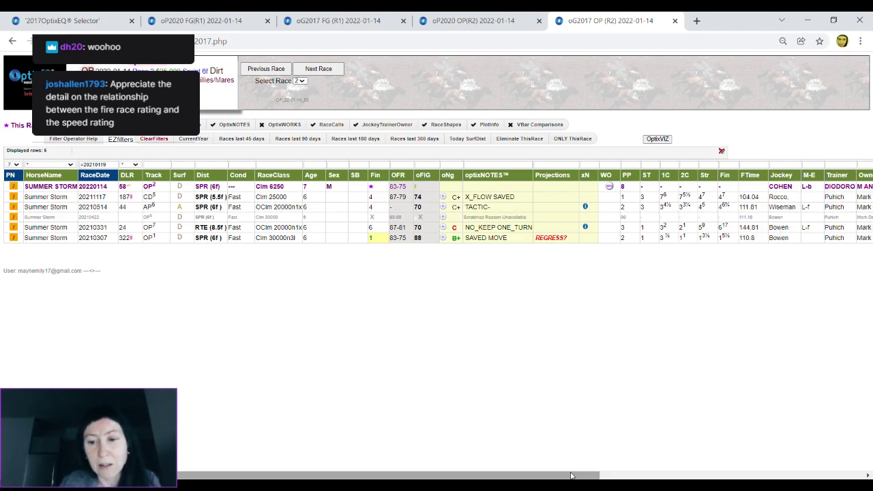
Step: Clear the grid's filters, including the race date, and show every past race of program number 7, Summer Storm
{"action": "mouse_move", "coordinate": [571, 476]}
{"action": "left_mouse_down"}
{"action": "mouse_move", "coordinate": [665, 473]}
{"action": "mouse_move", "coordinate": [568, 477]}
{"action": "left_mouse_up"}
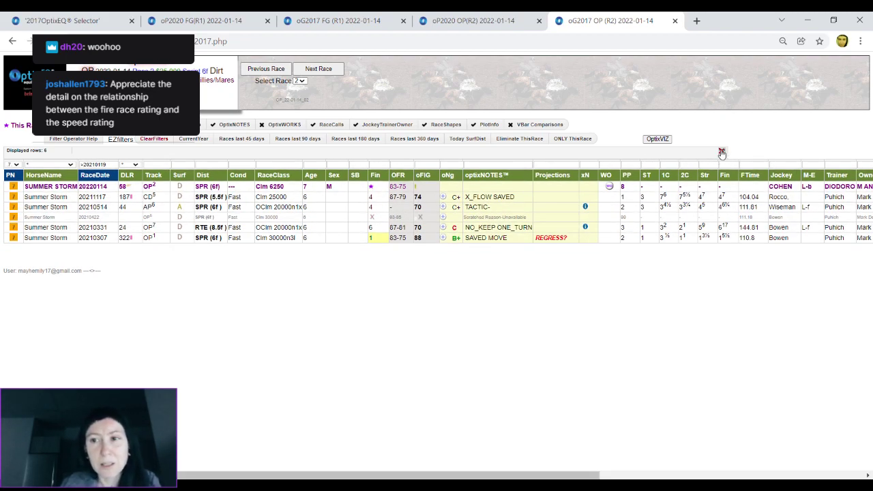
{"action": "left_click", "coordinate": [721, 152]}
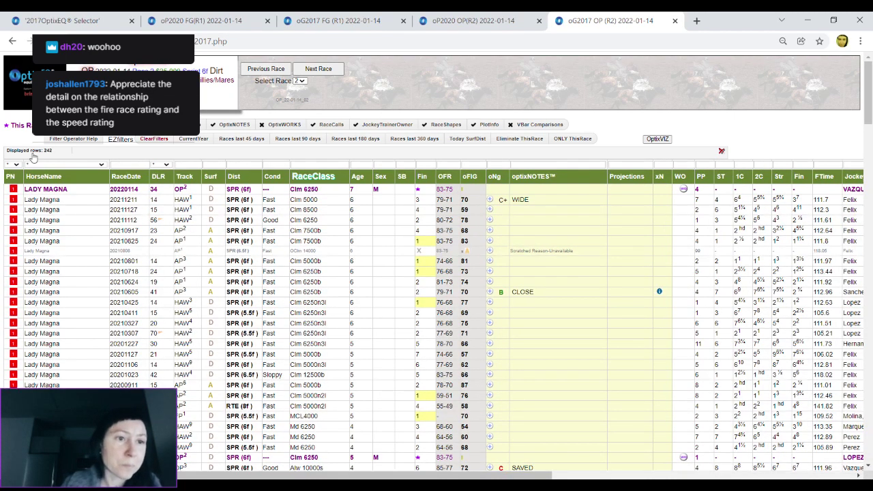
{"action": "left_click", "coordinate": [15, 220]}
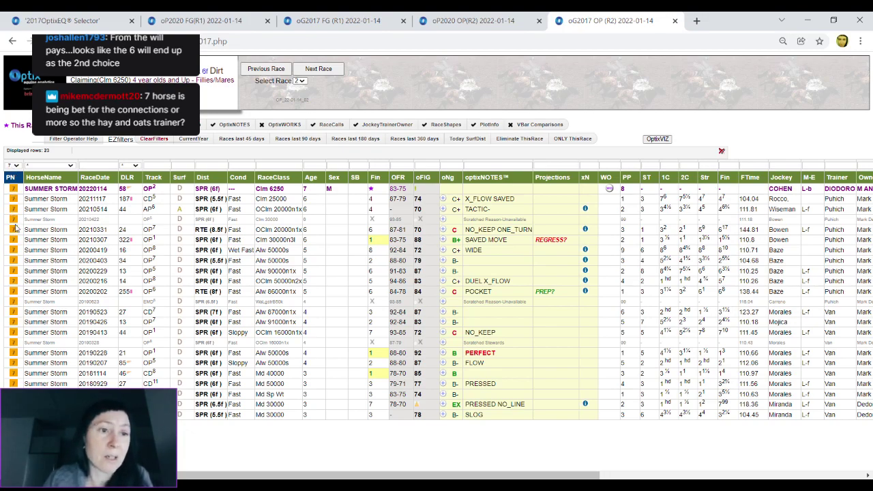
Step: Filter the grid to program number 8, Mary Alice, and switch to number 6, Lil Miss Hot Mess, to compare past races
{"action": "key", "text": "Down"}
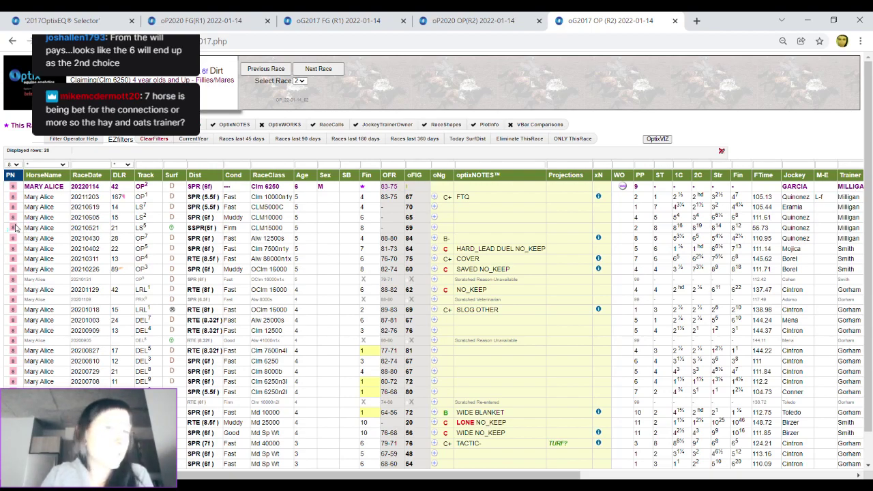
{"action": "left_click", "coordinate": [16, 166]}
{"action": "left_click", "coordinate": [13, 216]}
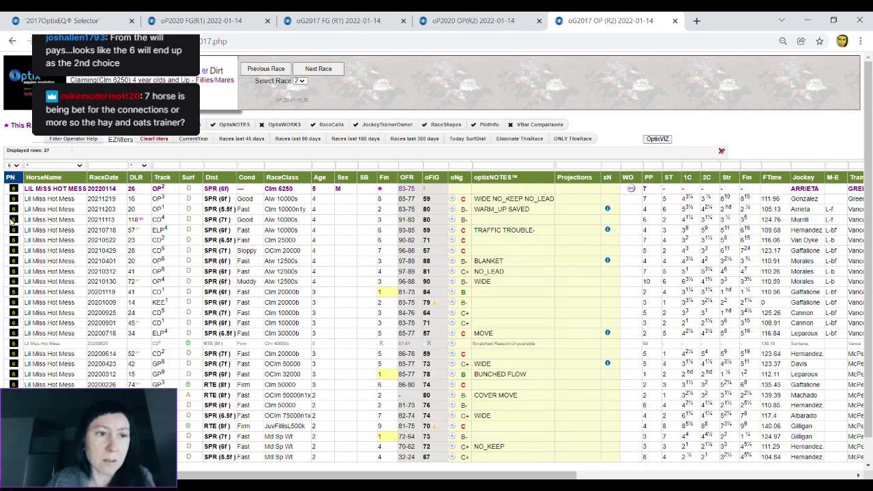
Step: Return the grid to program number 8, Mary Alice, and locate the horse in the surface-and-distance plot
{"action": "key", "text": "8"}
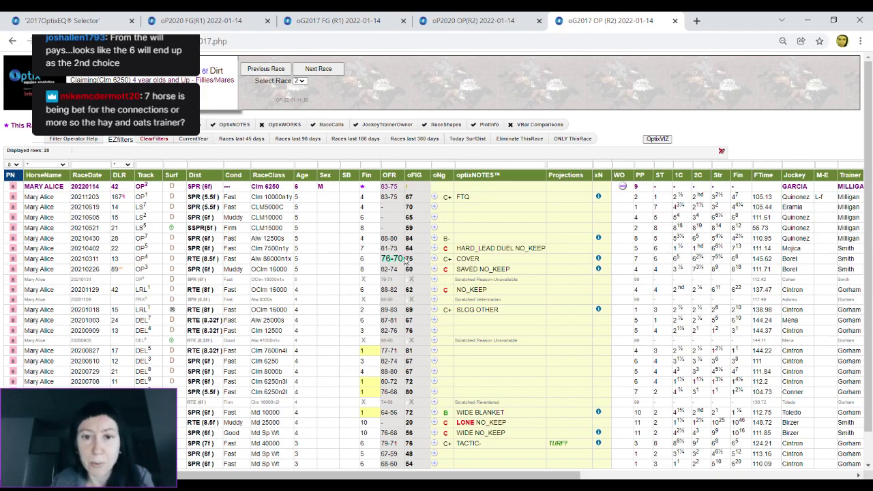
{"action": "left_click", "coordinate": [424, 24]}
{"action": "mouse_move", "coordinate": [314, 294]}
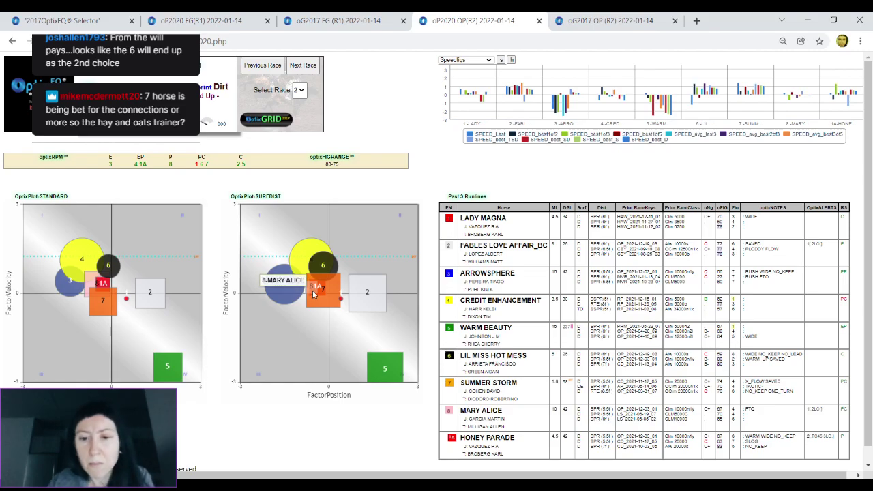
Step: Filter the grid to program number 1A, Honey Parade, and compare its past races with its position in the race plot
{"action": "left_click", "coordinate": [580, 20]}
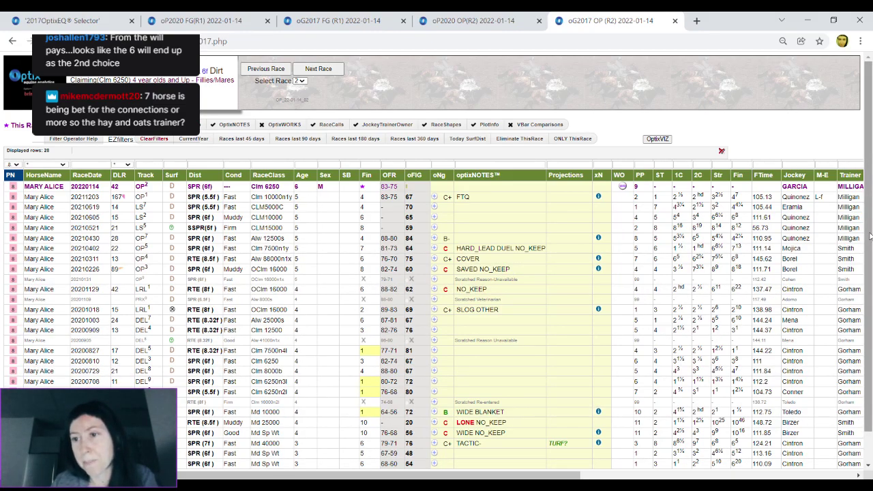
{"action": "scroll", "coordinate": [750, 225], "scroll_direction": "down", "scroll_amount": 1}
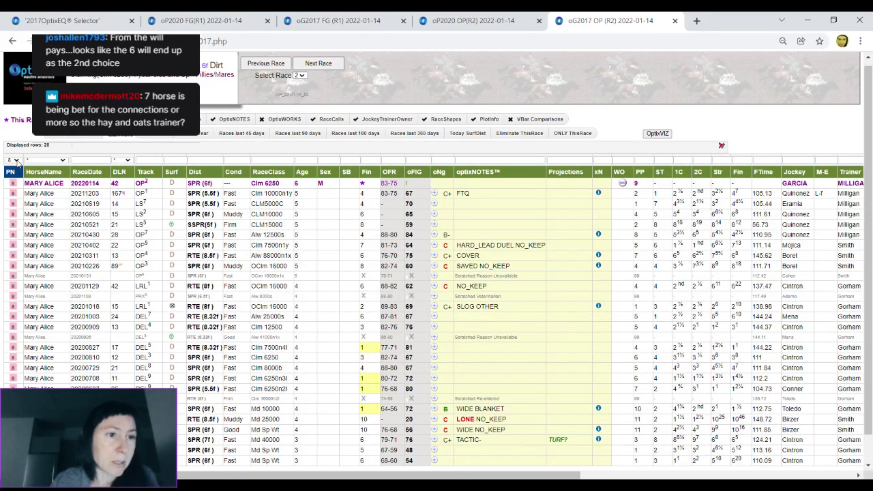
{"action": "left_click", "coordinate": [15, 226]}
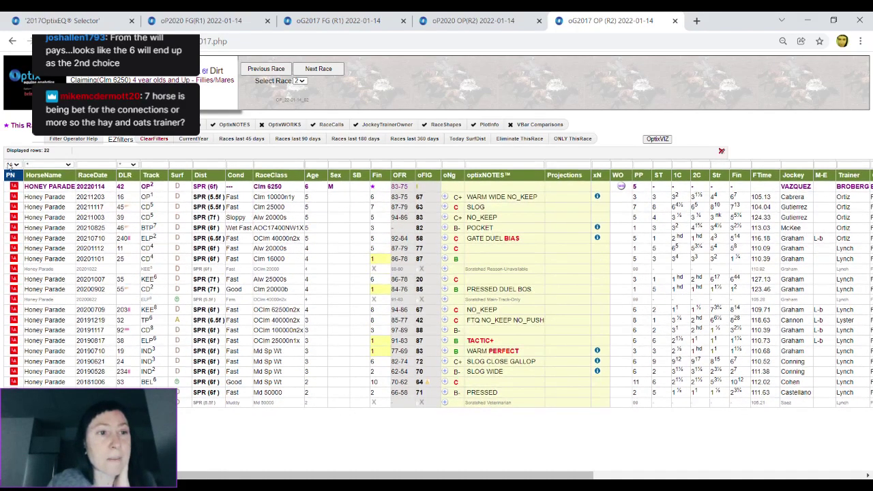
{"action": "left_click", "coordinate": [467, 23]}
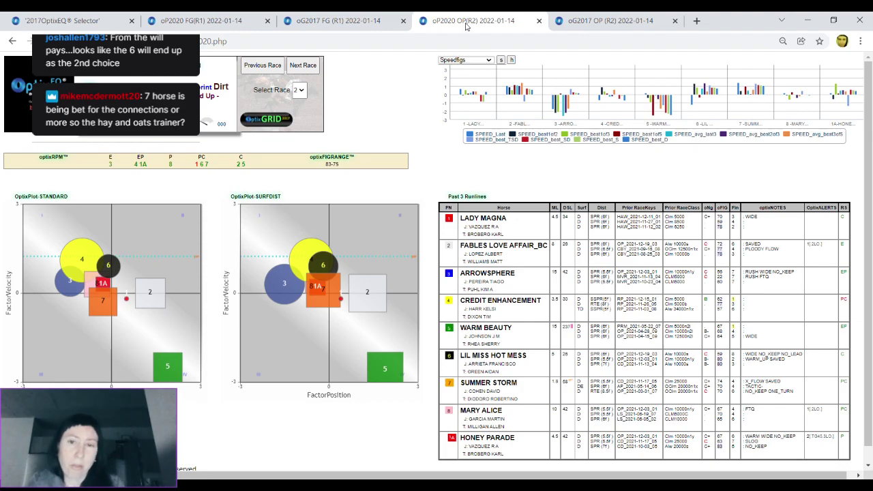
Step: Clear the runner filter and review the whole field's races from the last 45 days, then from the last 90 days
{"action": "left_click", "coordinate": [627, 20]}
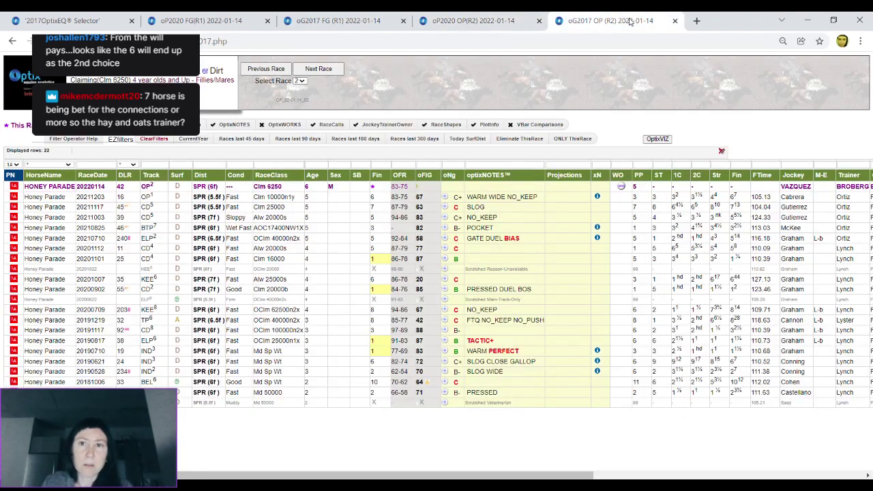
{"action": "left_click", "coordinate": [721, 153]}
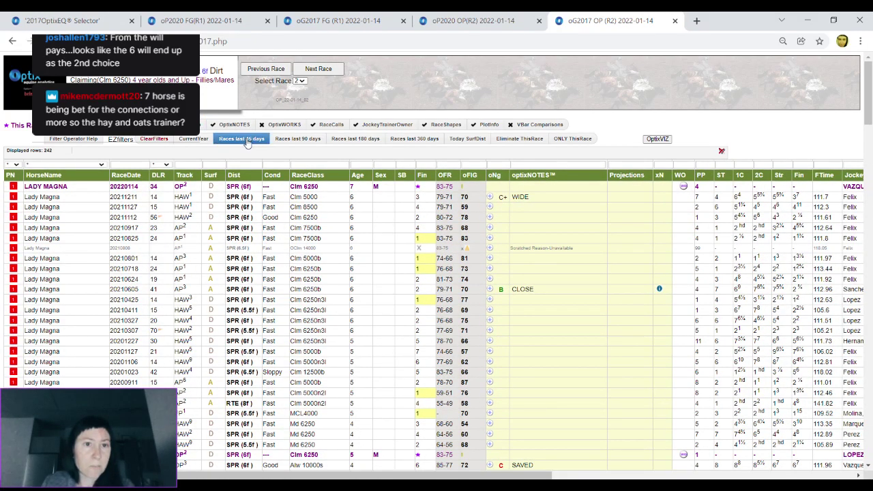
{"action": "left_click", "coordinate": [243, 139]}
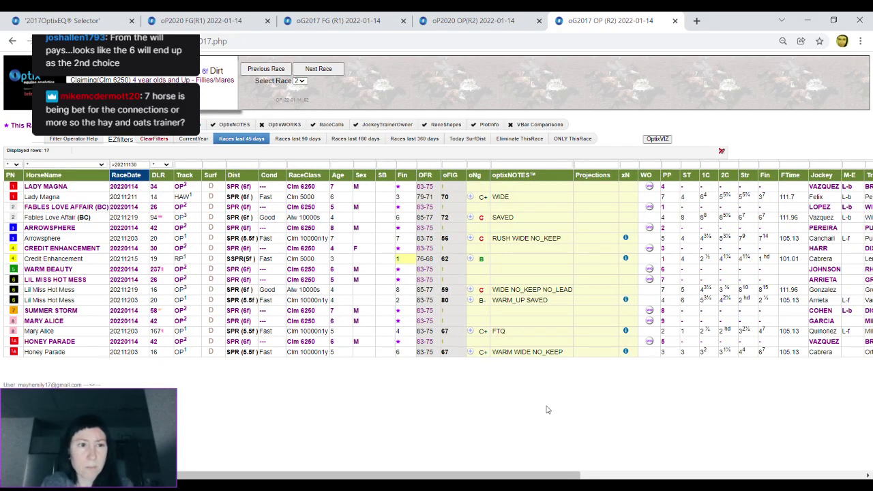
{"action": "left_click", "coordinate": [298, 140]}
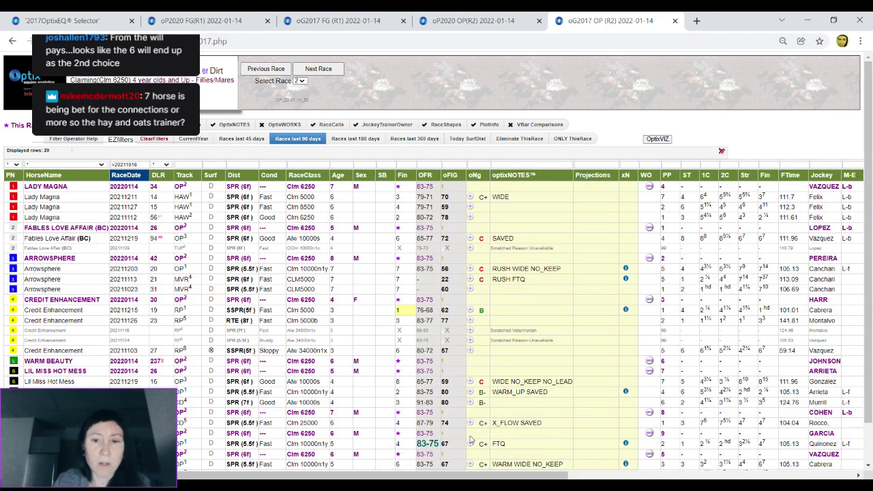
{"action": "mouse_move", "coordinate": [495, 478]}
{"action": "left_mouse_down"}
{"action": "mouse_move", "coordinate": [536, 479]}
{"action": "mouse_move", "coordinate": [495, 479]}
{"action": "mouse_move", "coordinate": [508, 477]}
{"action": "left_mouse_up"}
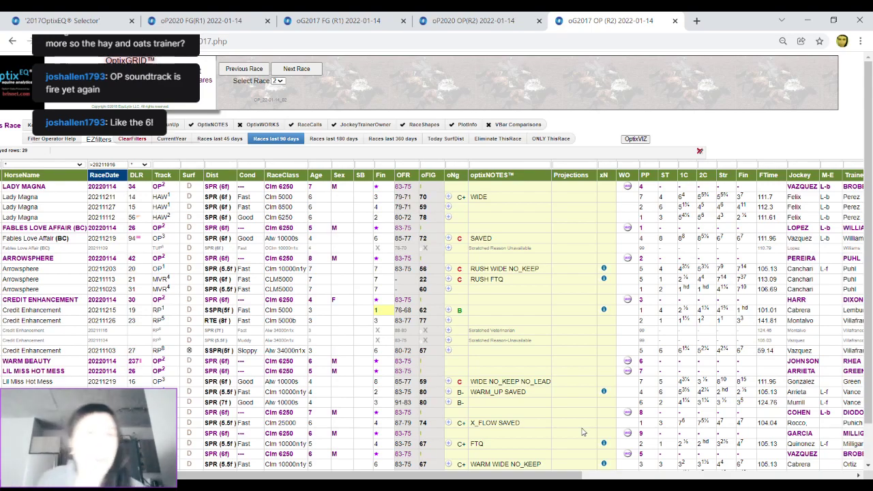
Step: Advance OptixPLOT to race 3 and examine its two plots and the past three runlines of all runners
{"action": "left_click", "coordinate": [486, 19]}
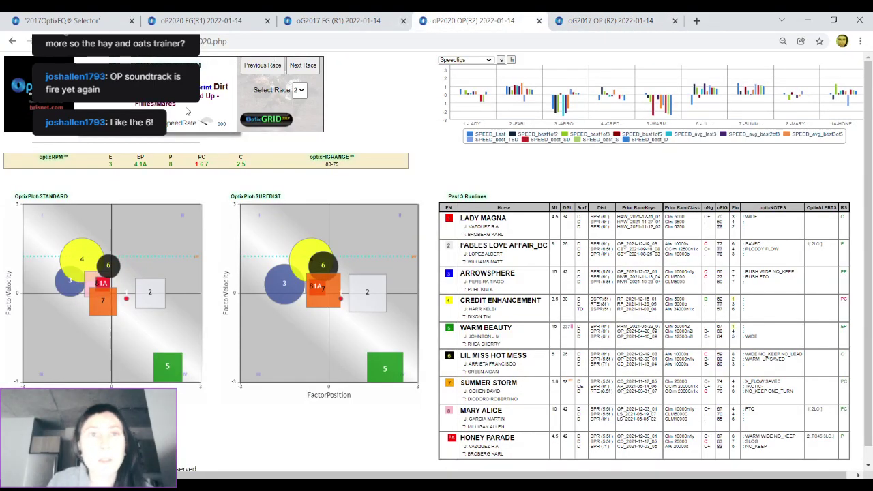
{"action": "left_click", "coordinate": [308, 69]}
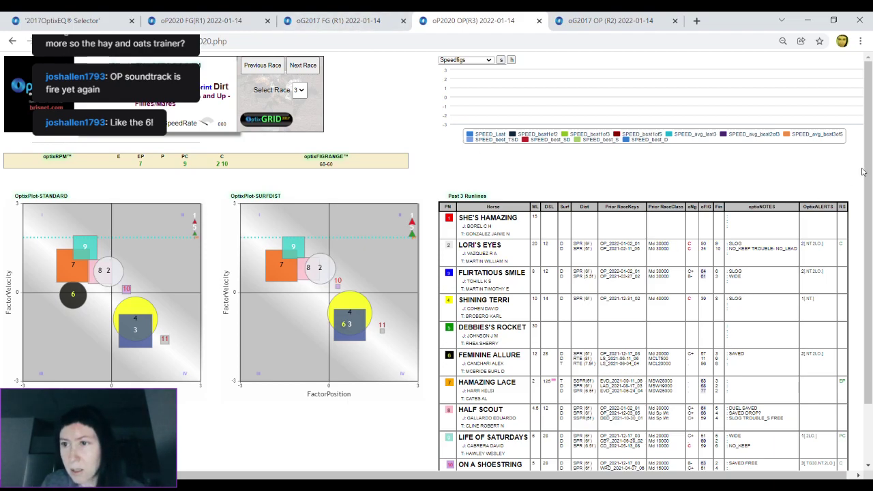
{"action": "left_click_drag", "start_coordinate": [869, 179], "coordinate": [860, 223]}
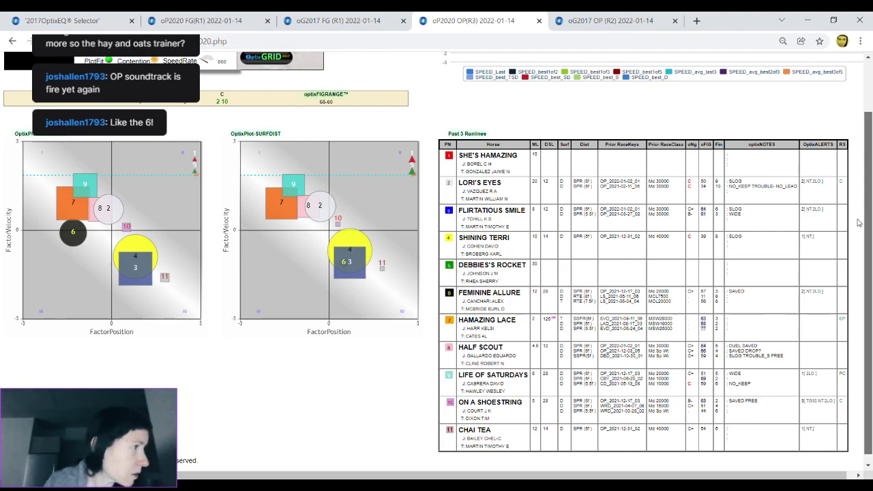
{"action": "mouse_move", "coordinate": [859, 222]}
{"action": "left_mouse_down"}
{"action": "mouse_move", "coordinate": [868, 176]}
{"action": "mouse_move", "coordinate": [858, 217]}
{"action": "left_mouse_up"}
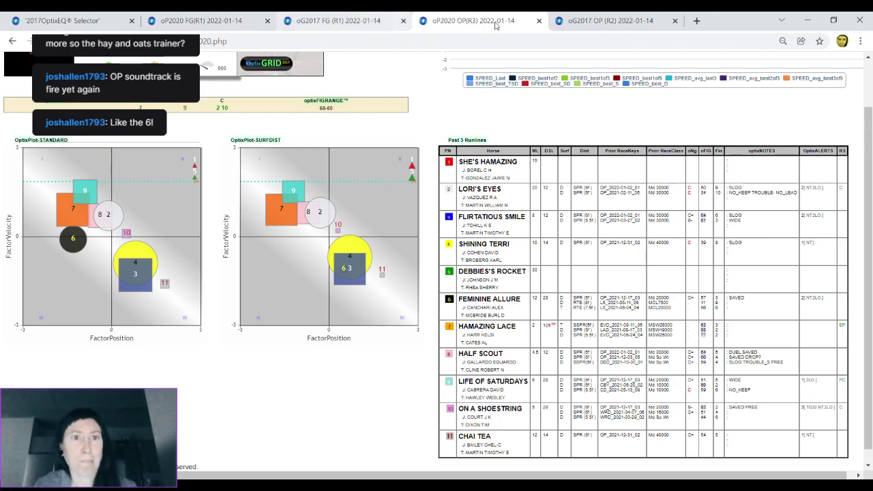
Step: Advance OptixGRID to race 3 and read down the past races of the entire field to program number 11
{"action": "left_click", "coordinate": [614, 19]}
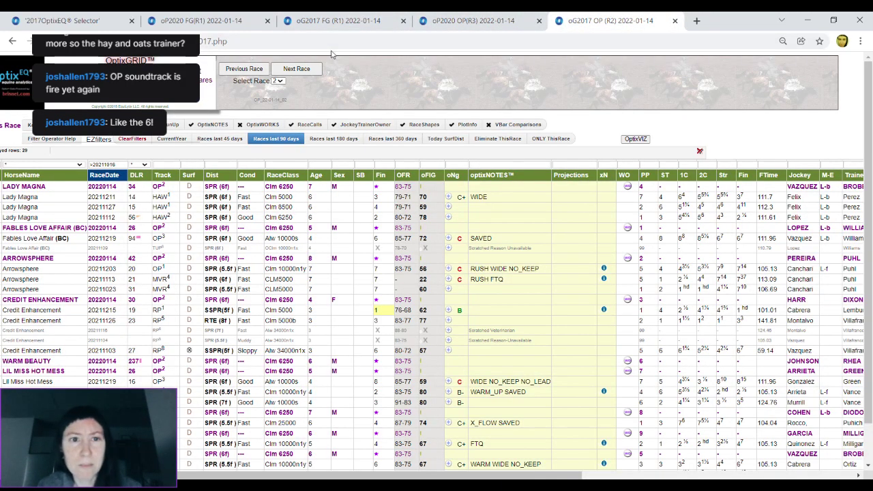
{"action": "left_click", "coordinate": [305, 74]}
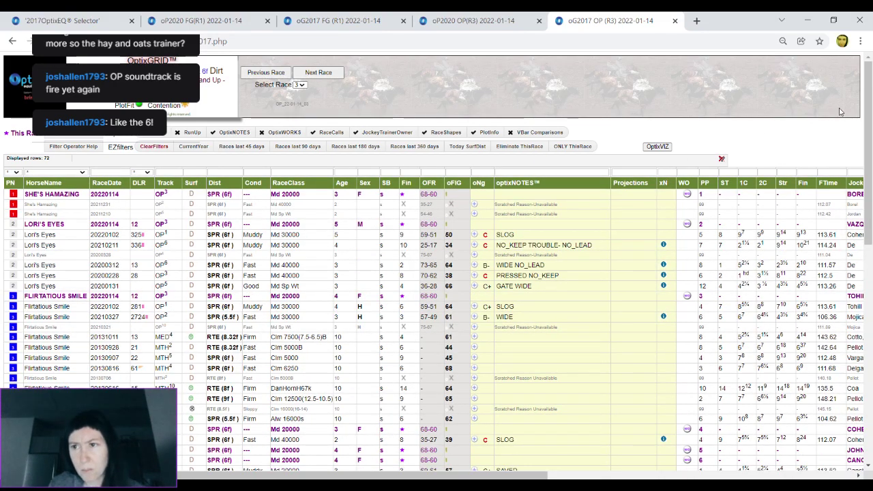
{"action": "scroll", "coordinate": [854, 191], "scroll_direction": "down", "scroll_amount": 3}
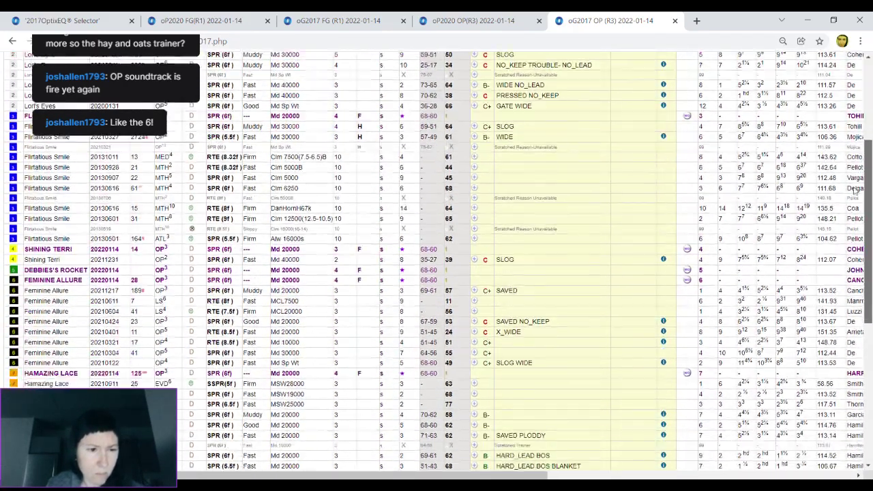
{"action": "scroll", "coordinate": [854, 192], "scroll_direction": "down", "scroll_amount": 3}
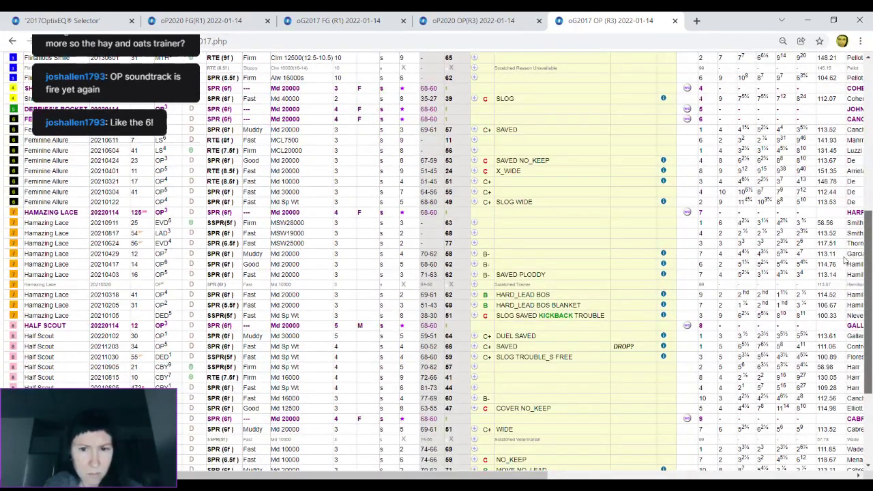
{"action": "scroll", "coordinate": [845, 259], "scroll_direction": "down", "scroll_amount": 2}
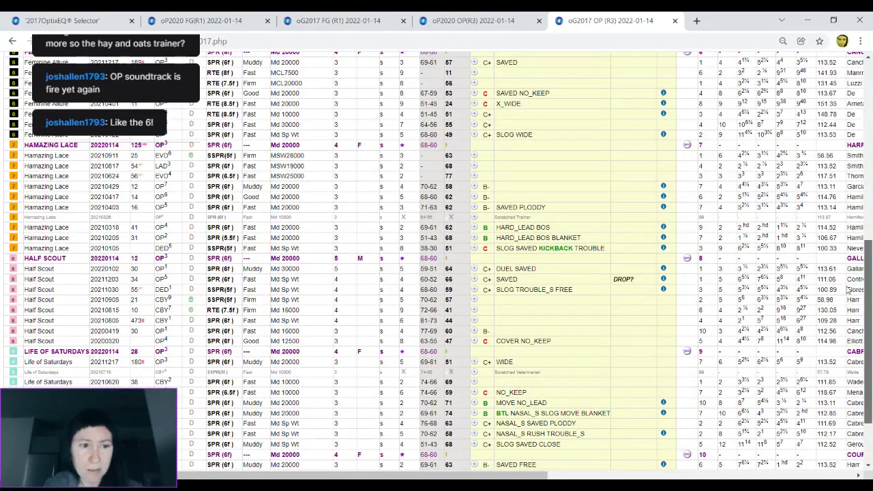
{"action": "scroll", "coordinate": [845, 298], "scroll_direction": "down", "scroll_amount": 1}
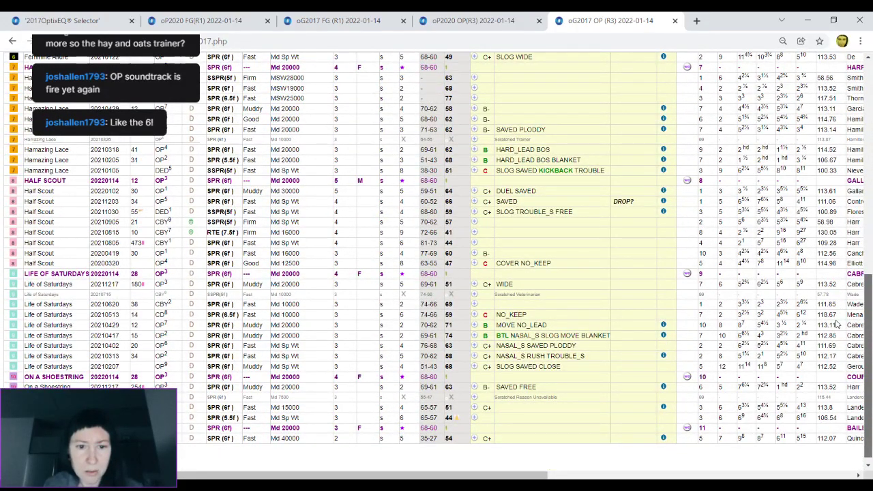
Step: Review the race 3 runners' figures and notes in reverse order, from the highest program numbers back to She's Hamazing
{"action": "scroll", "coordinate": [837, 324], "scroll_direction": "up", "scroll_amount": 1}
{"action": "scroll", "coordinate": [837, 320], "scroll_direction": "up", "scroll_amount": 1}
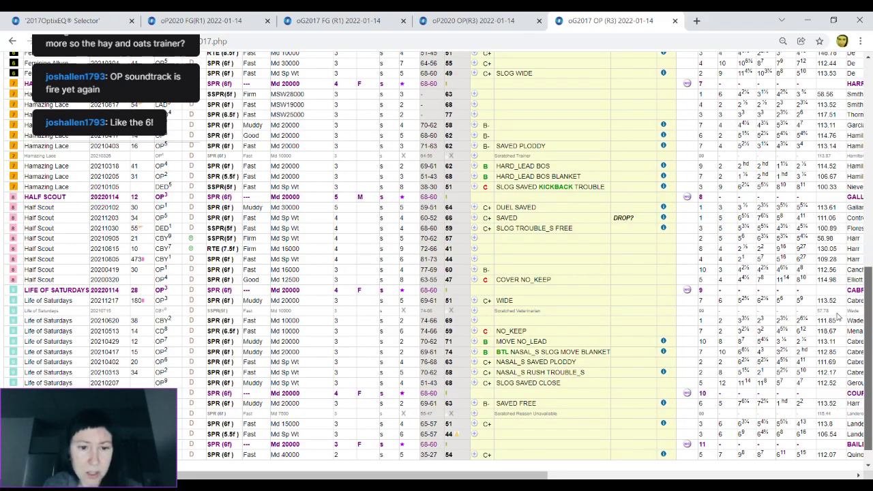
{"action": "scroll", "coordinate": [837, 315], "scroll_direction": "up", "scroll_amount": 1}
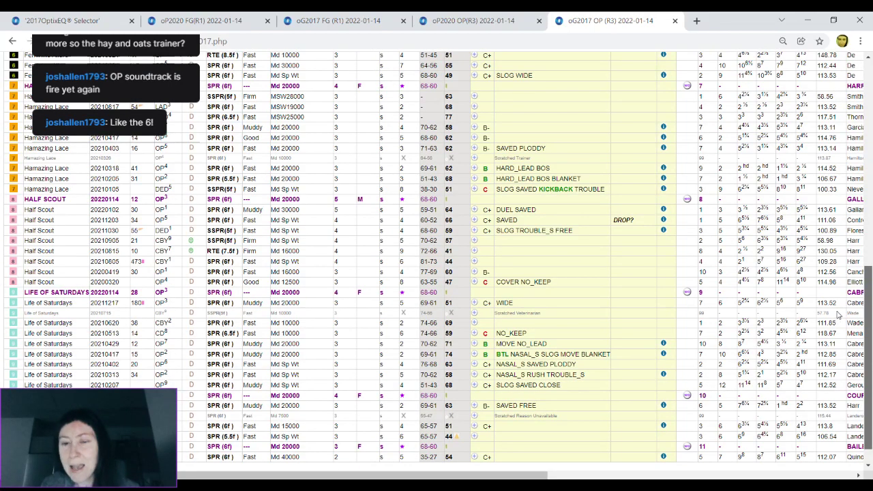
{"action": "scroll", "coordinate": [837, 315], "scroll_direction": "up", "scroll_amount": 3}
{"action": "scroll", "coordinate": [837, 298], "scroll_direction": "up", "scroll_amount": 2}
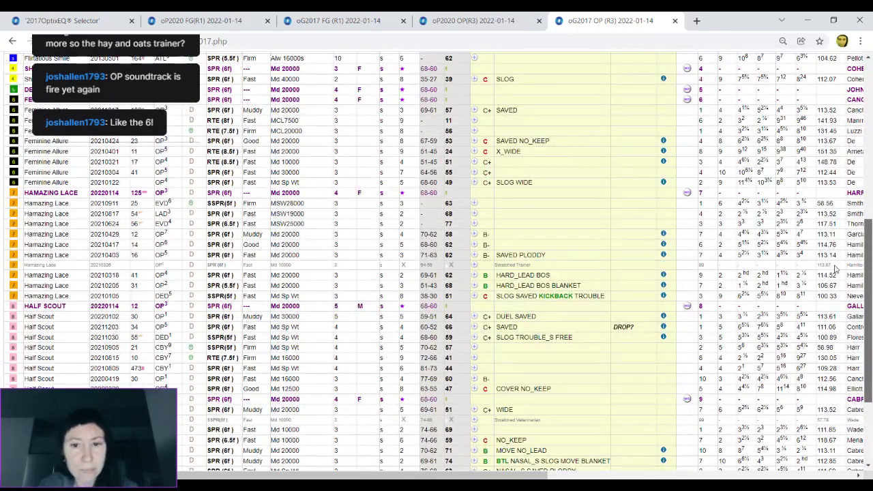
{"action": "scroll", "coordinate": [835, 268], "scroll_direction": "up", "scroll_amount": 1}
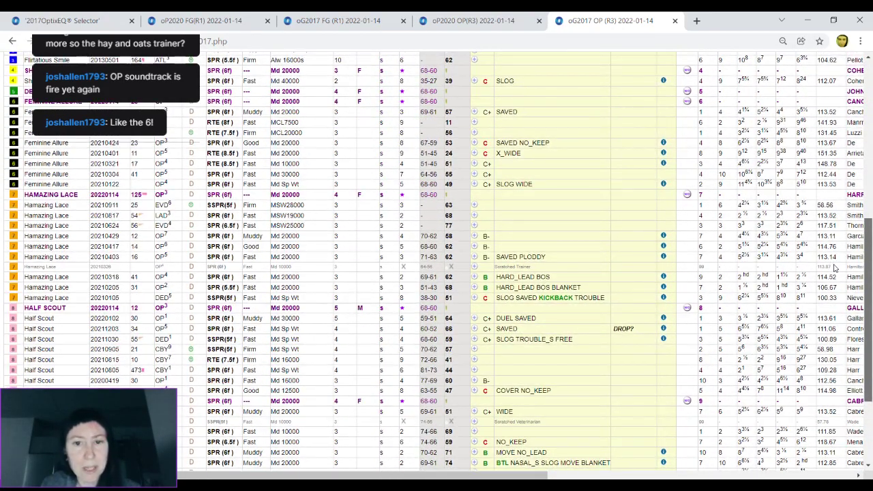
{"action": "scroll", "coordinate": [833, 266], "scroll_direction": "up", "scroll_amount": 4}
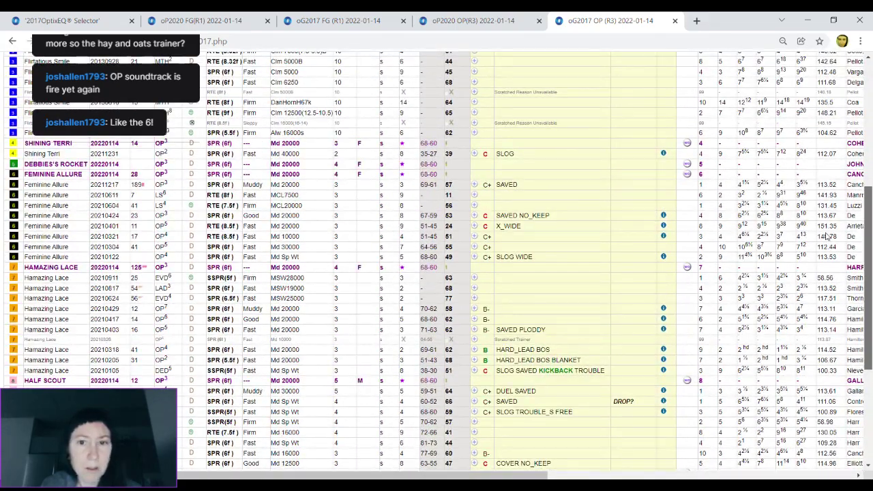
{"action": "scroll", "coordinate": [825, 212], "scroll_direction": "up", "scroll_amount": 1}
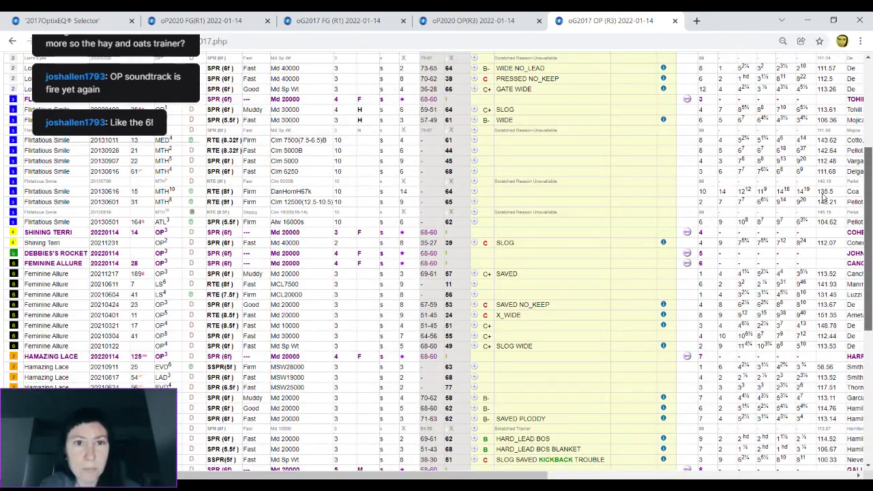
{"action": "scroll", "coordinate": [821, 198], "scroll_direction": "up", "scroll_amount": 4}
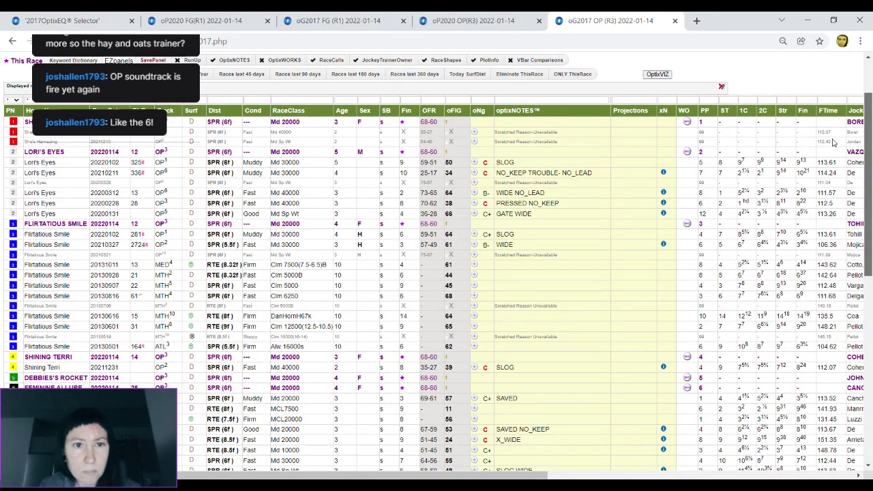
Step: Recheck the race 3 past performances of Hamazing Lace, Half Scout and Life of Saturdays
{"action": "scroll", "coordinate": [833, 141], "scroll_direction": "down", "scroll_amount": 1}
{"action": "scroll", "coordinate": [827, 171], "scroll_direction": "down", "scroll_amount": 6}
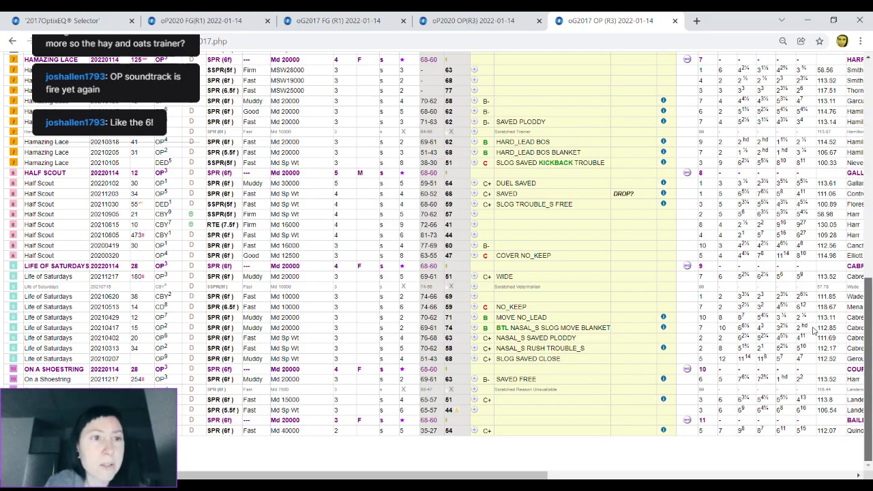
{"action": "scroll", "coordinate": [813, 288], "scroll_direction": "up", "scroll_amount": 2}
{"action": "scroll", "coordinate": [813, 289], "scroll_direction": "up", "scroll_amount": 1}
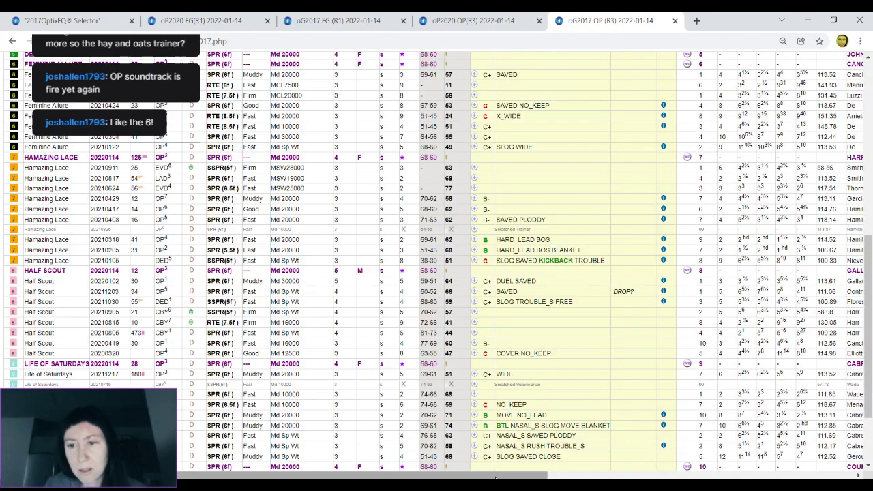
Step: Return to the OP OptixPLOT and move it back to race 2 to review that race's plots and past runlines
{"action": "mouse_move", "coordinate": [546, 475]}
{"action": "left_mouse_down"}
{"action": "mouse_move", "coordinate": [616, 475]}
{"action": "mouse_move", "coordinate": [534, 475]}
{"action": "left_mouse_up"}
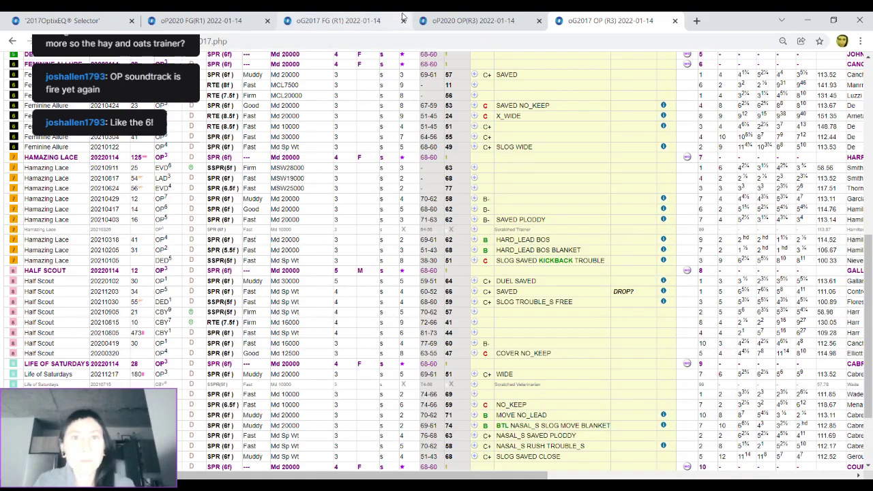
{"action": "left_click", "coordinate": [447, 20]}
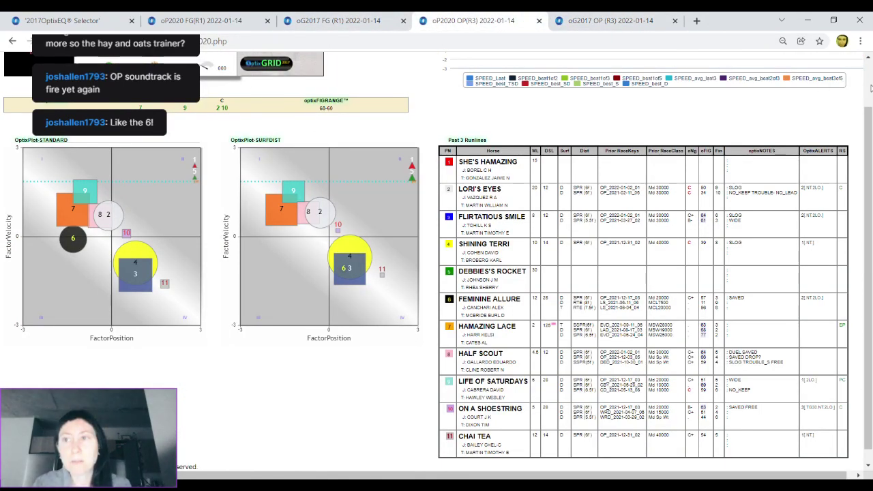
{"action": "scroll", "coordinate": [285, 77], "scroll_direction": "up", "scroll_amount": 2}
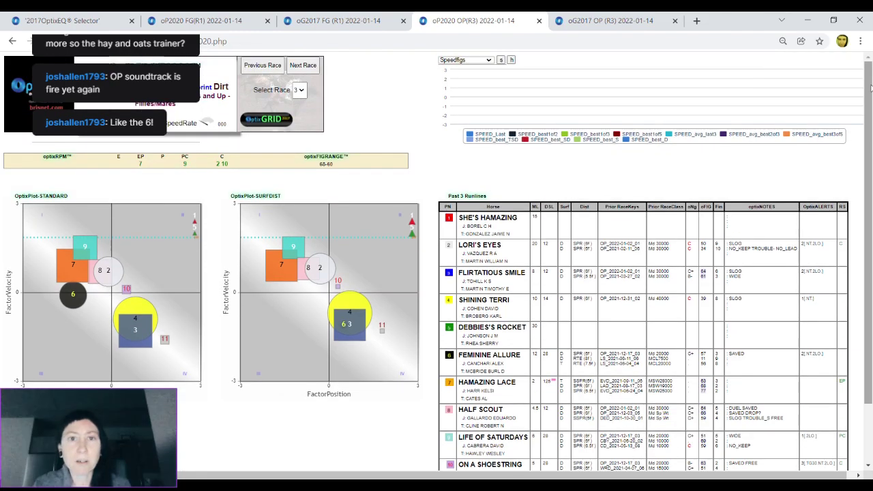
{"action": "left_click", "coordinate": [269, 69]}
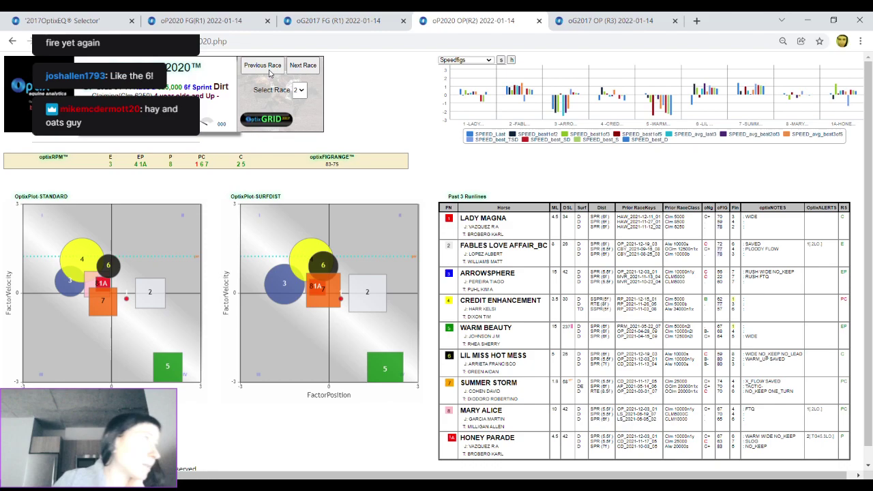
Step: Check the FG race 1 OptixPLOT, and filter the FG race 1 OptixGRID to races in the last 360 days
{"action": "left_click", "coordinate": [221, 18]}
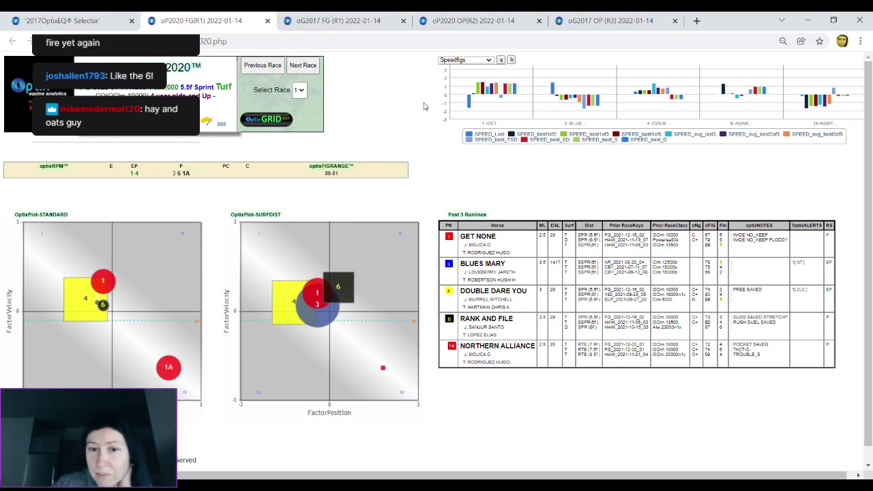
{"action": "left_click", "coordinate": [325, 17]}
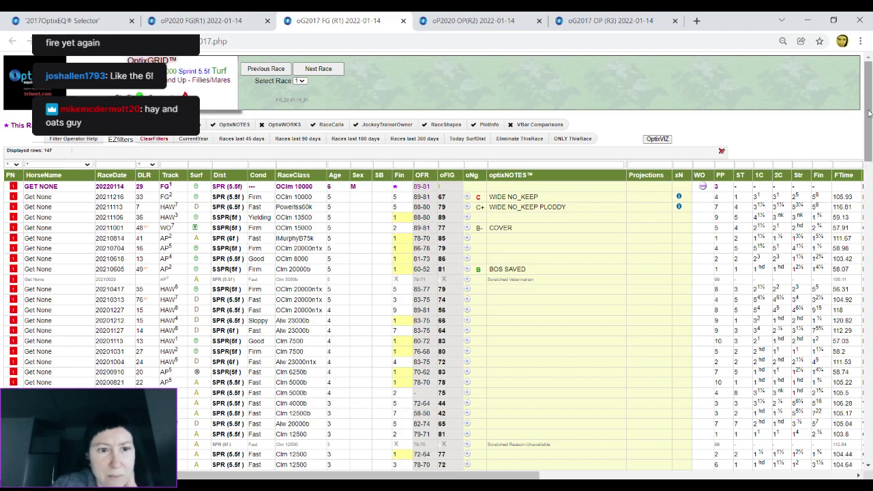
{"action": "left_click_drag", "start_coordinate": [868, 112], "coordinate": [869, 102]}
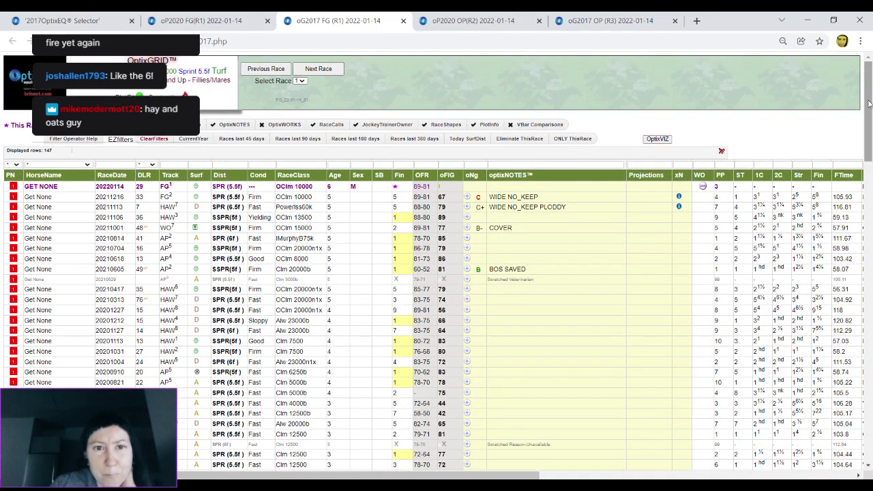
{"action": "left_click", "coordinate": [413, 139]}
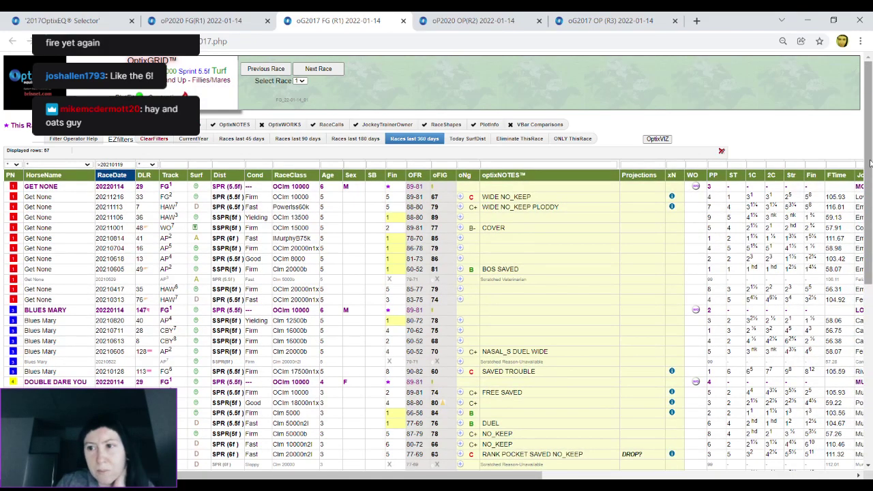
Step: Examine the FG race 1 field's figures, OptixNOTES, running positions and jockeys, focusing on Get None, Blues Mary and Double Dare You
{"action": "left_click_drag", "start_coordinate": [870, 163], "coordinate": [860, 297]}
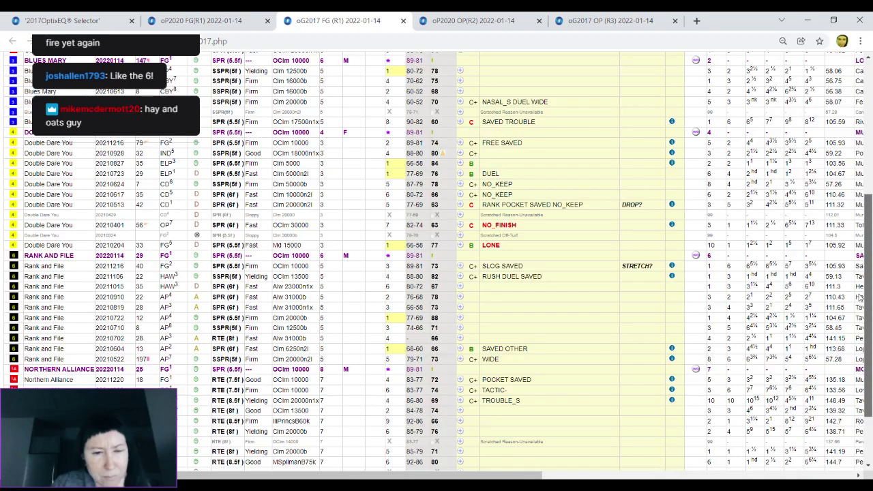
{"action": "scroll", "coordinate": [858, 298], "scroll_direction": "up", "scroll_amount": 3}
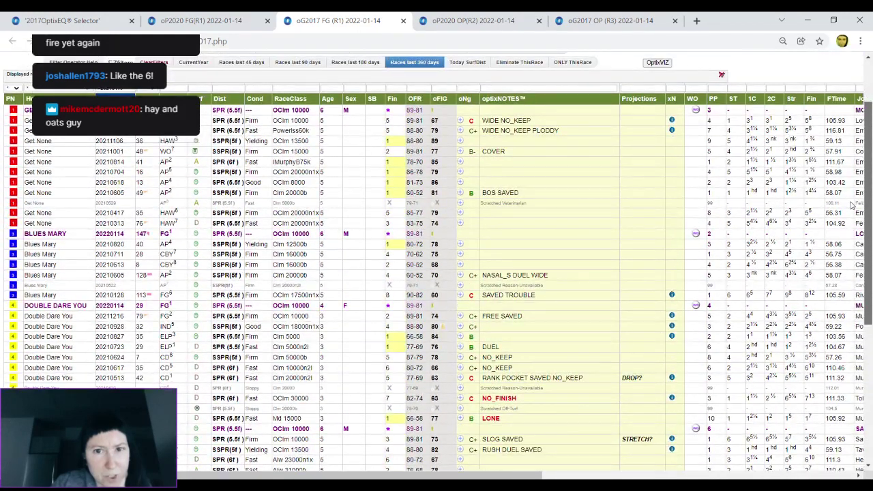
{"action": "scroll", "coordinate": [851, 204], "scroll_direction": "down", "scroll_amount": 1}
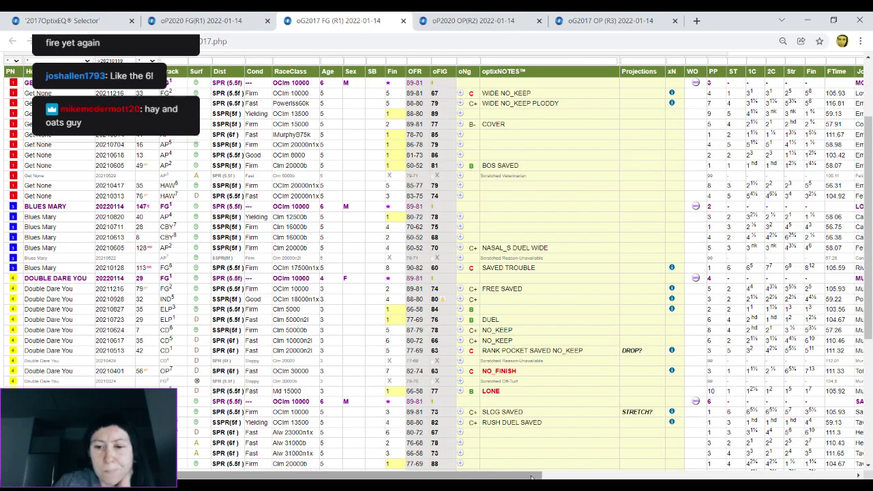
{"action": "mouse_move", "coordinate": [532, 477]}
{"action": "left_mouse_down"}
{"action": "mouse_move", "coordinate": [628, 471]}
{"action": "mouse_move", "coordinate": [684, 456]}
{"action": "mouse_move", "coordinate": [519, 475]}
{"action": "left_mouse_up"}
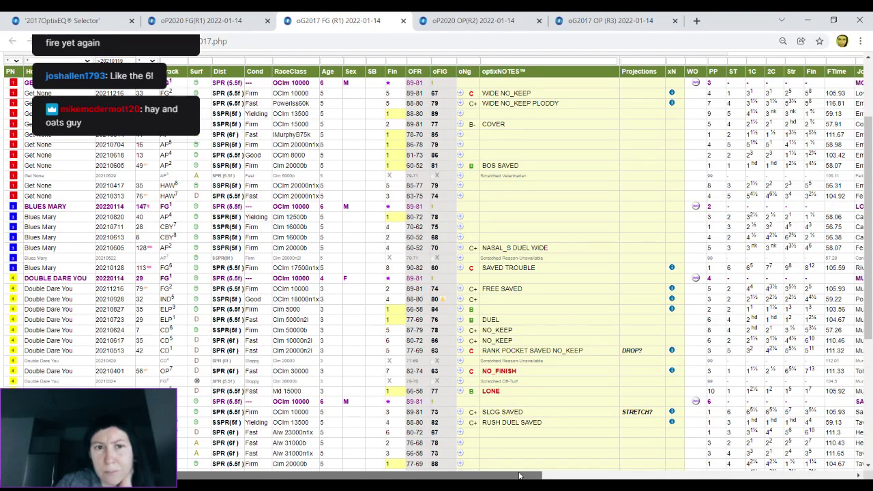
{"action": "mouse_move", "coordinate": [519, 476]}
{"action": "left_mouse_down"}
{"action": "mouse_move", "coordinate": [727, 462]}
{"action": "mouse_move", "coordinate": [532, 472]}
{"action": "left_mouse_up"}
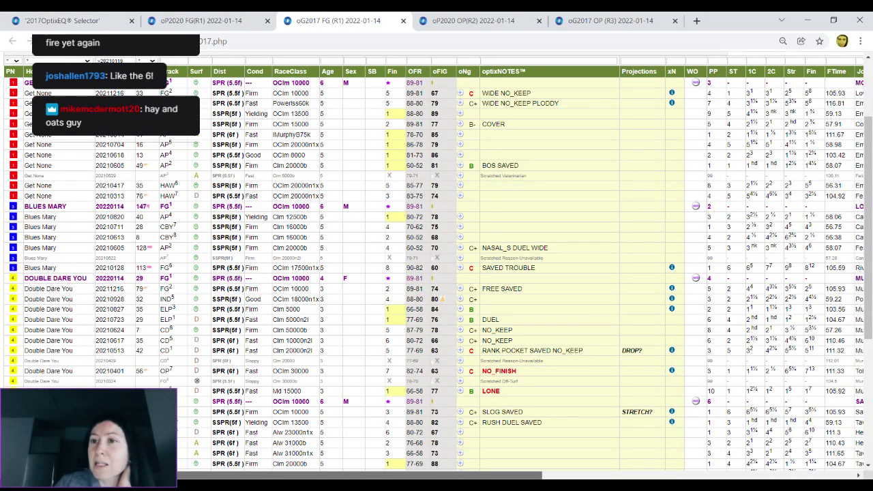
{"action": "mouse_move", "coordinate": [535, 475]}
{"action": "left_mouse_down"}
{"action": "mouse_move", "coordinate": [679, 466]}
{"action": "mouse_move", "coordinate": [539, 471]}
{"action": "left_mouse_up"}
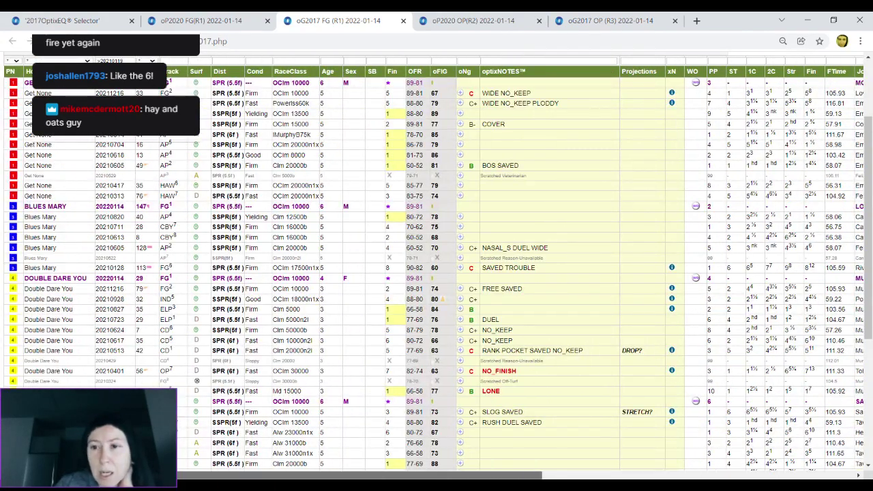
{"action": "scroll", "coordinate": [436, 266], "scroll_direction": "right", "scroll_amount": 2}
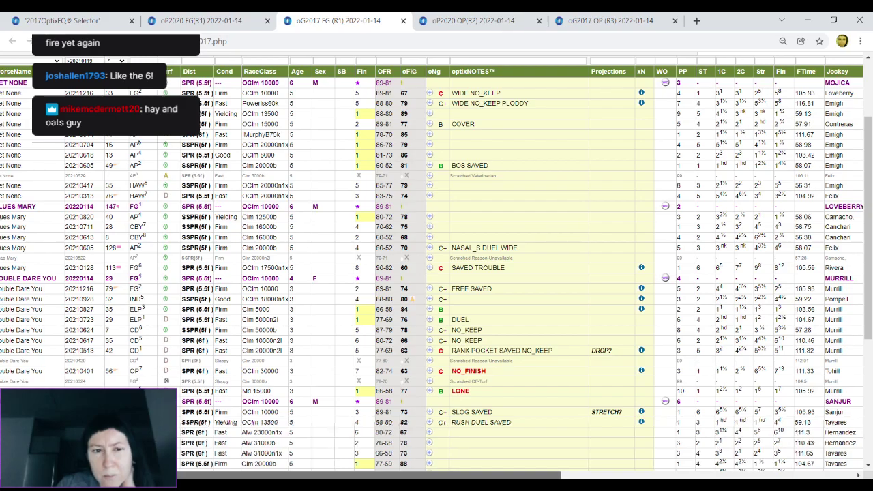
{"action": "scroll", "coordinate": [437, 265], "scroll_direction": "right", "scroll_amount": 2}
{"action": "scroll", "coordinate": [437, 266], "scroll_direction": "right", "scroll_amount": 3}
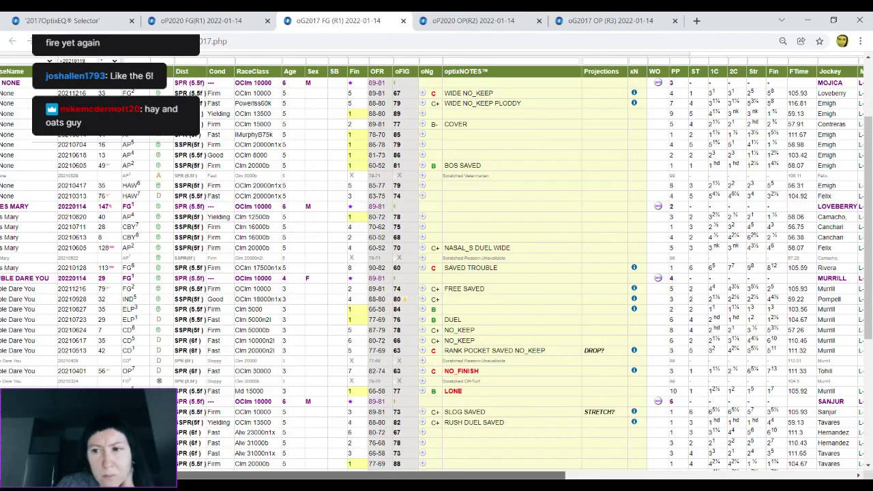
{"action": "scroll", "coordinate": [436, 265], "scroll_direction": "left", "scroll_amount": 6}
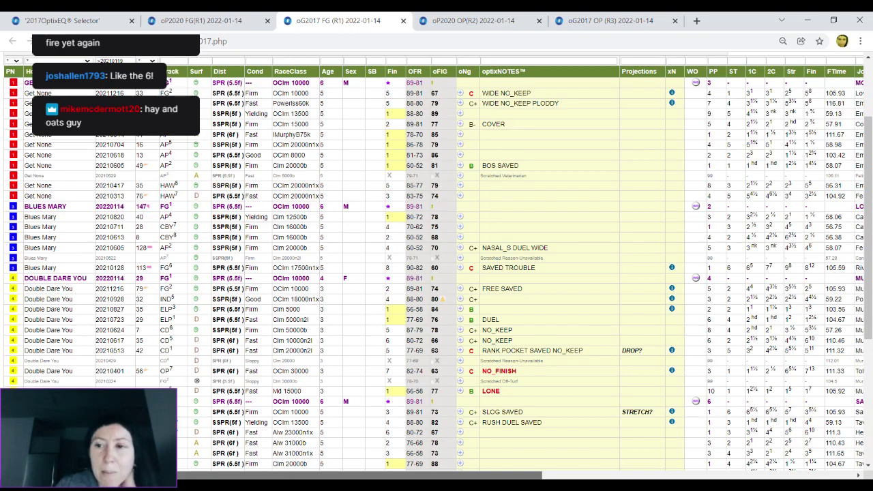
Step: Identify Blues Mary on the FG race 1 SURFDIST plot and compare the runners' plot positions with their past races
{"action": "left_click", "coordinate": [236, 19]}
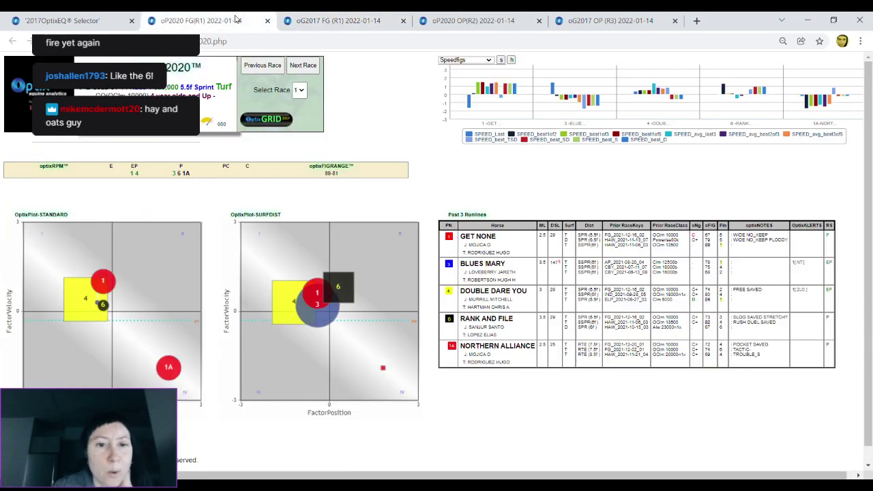
{"action": "mouse_move", "coordinate": [317, 319]}
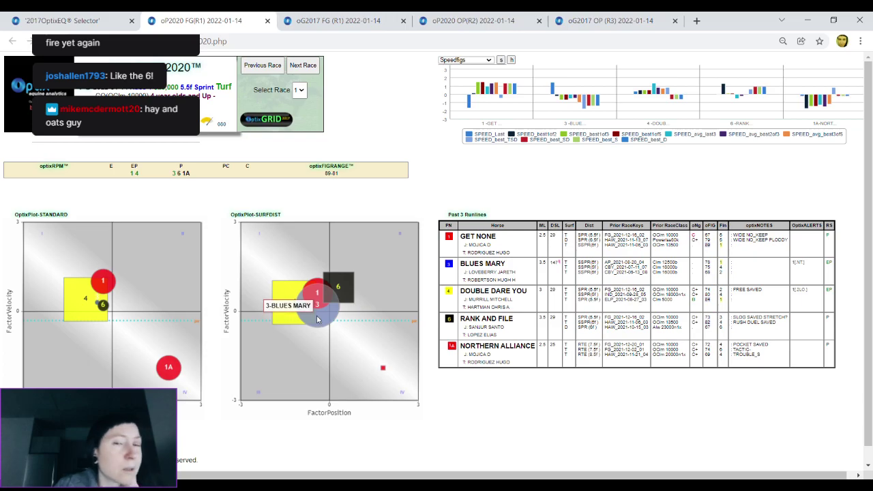
{"action": "left_click", "coordinate": [327, 16]}
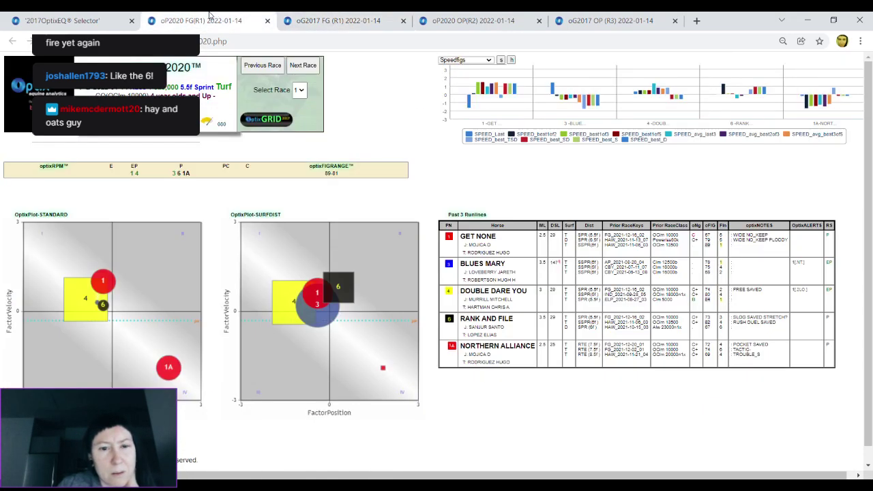
{"action": "left_click", "coordinate": [307, 21]}
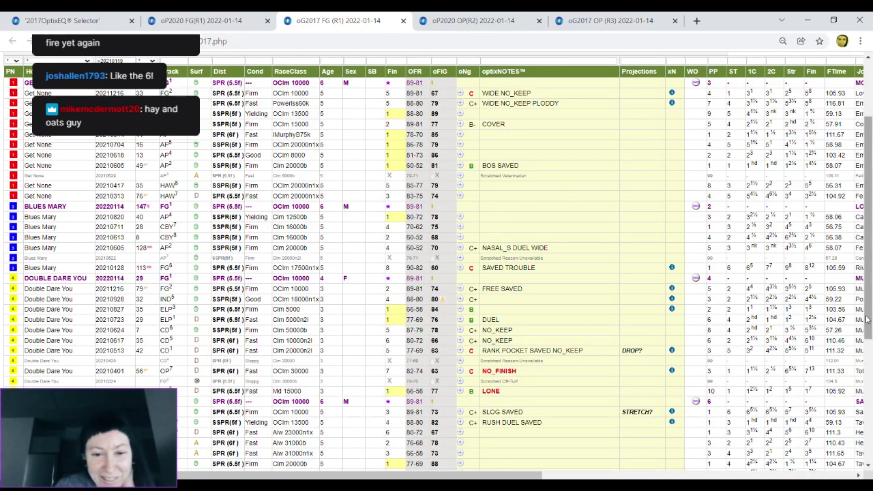
Step: Read the past races of Rank and File and Northern Alliance in OptixGRID, and check both runners against the FG race 1 plots
{"action": "left_click_drag", "start_coordinate": [867, 319], "coordinate": [860, 429]}
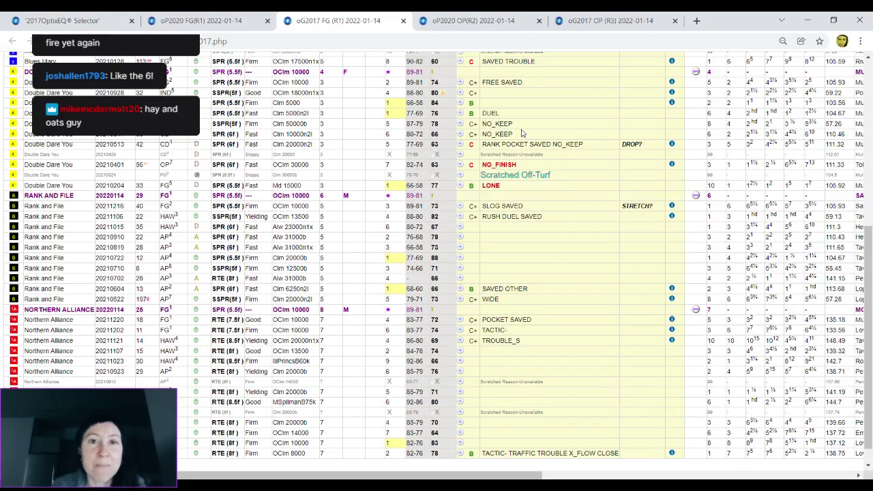
{"action": "left_click", "coordinate": [191, 21]}
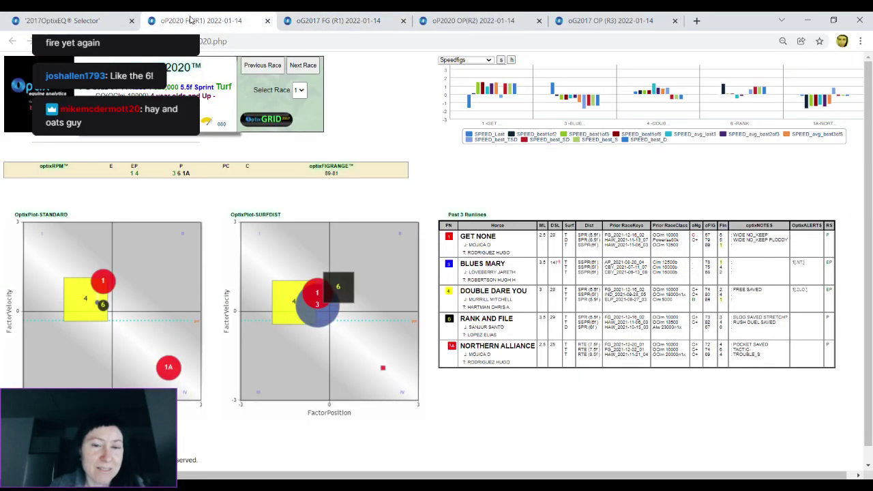
{"action": "left_click", "coordinate": [336, 18]}
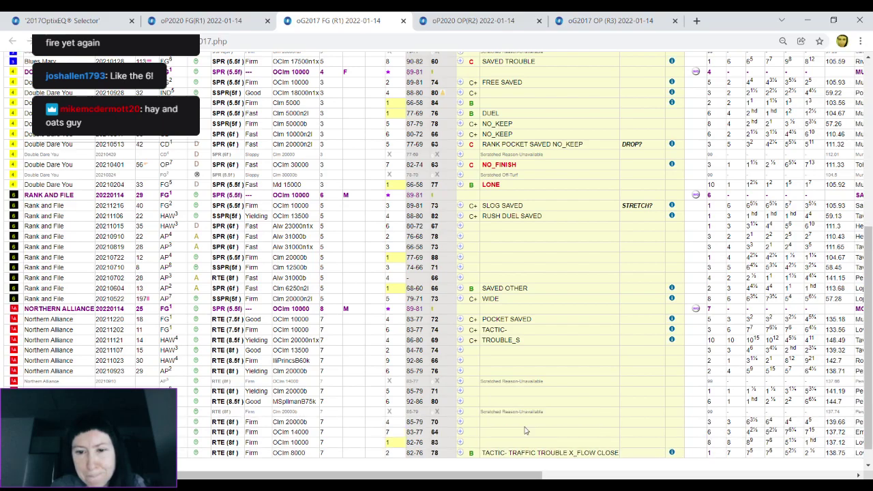
{"action": "mouse_move", "coordinate": [529, 475]}
{"action": "left_mouse_down"}
{"action": "mouse_move", "coordinate": [658, 470]}
{"action": "mouse_move", "coordinate": [529, 472]}
{"action": "left_mouse_up"}
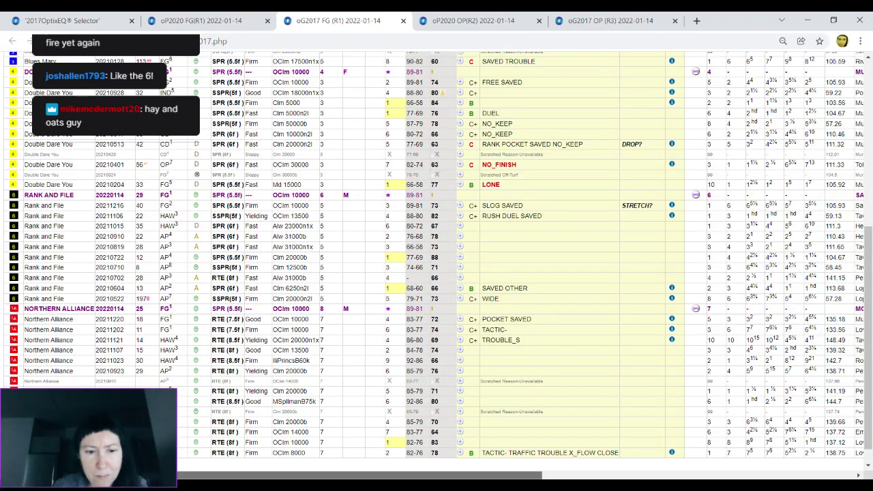
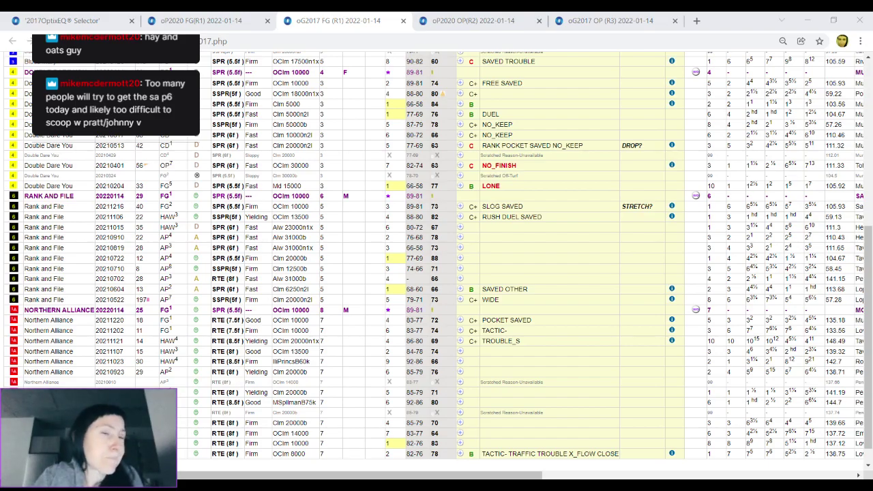
Step: Advance the FG OptixPLOT and OptixGRID to race 2, and the OP OptixPLOT to race 3
{"action": "left_click", "coordinate": [225, 20]}
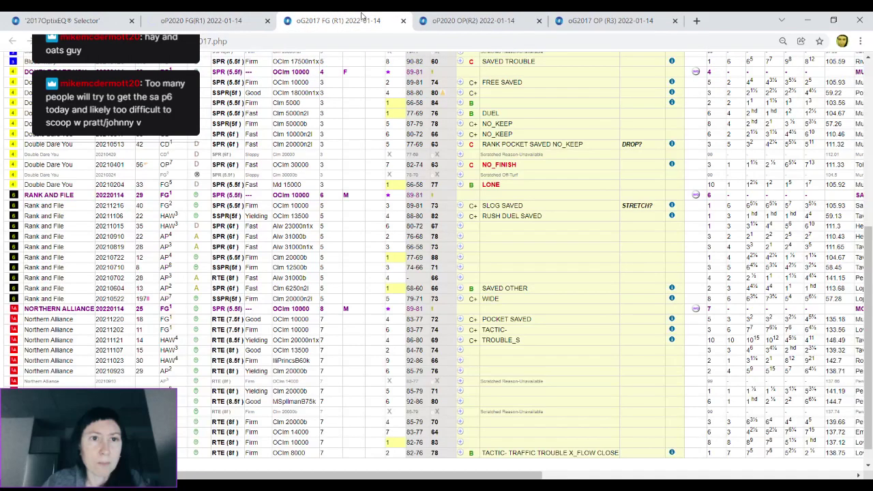
{"action": "left_click", "coordinate": [363, 20]}
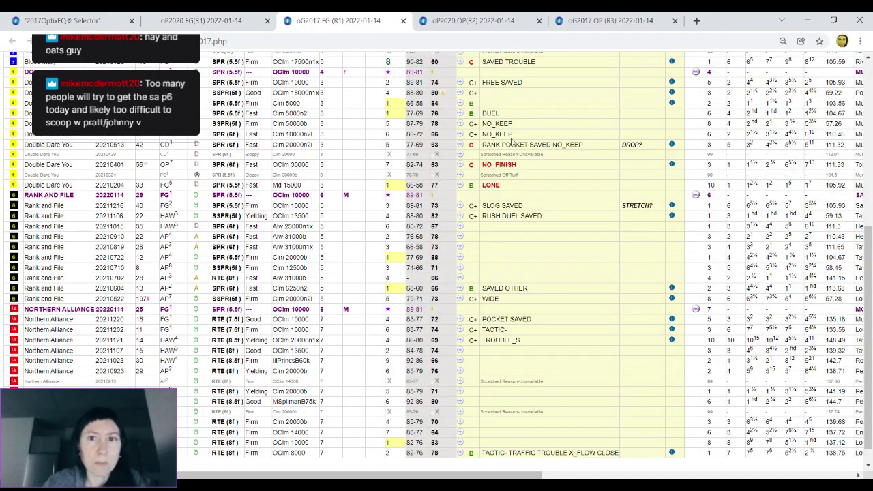
{"action": "left_click", "coordinate": [868, 112]}
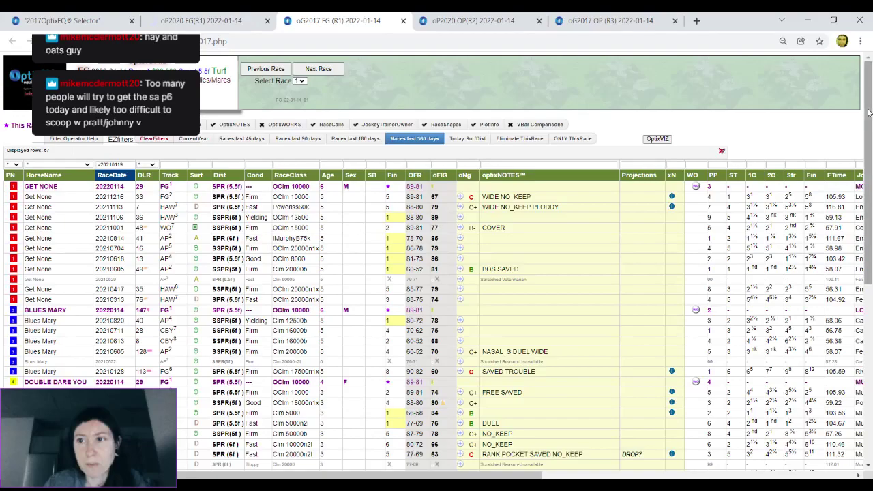
{"action": "left_click", "coordinate": [318, 69]}
{"action": "left_click", "coordinate": [506, 15]}
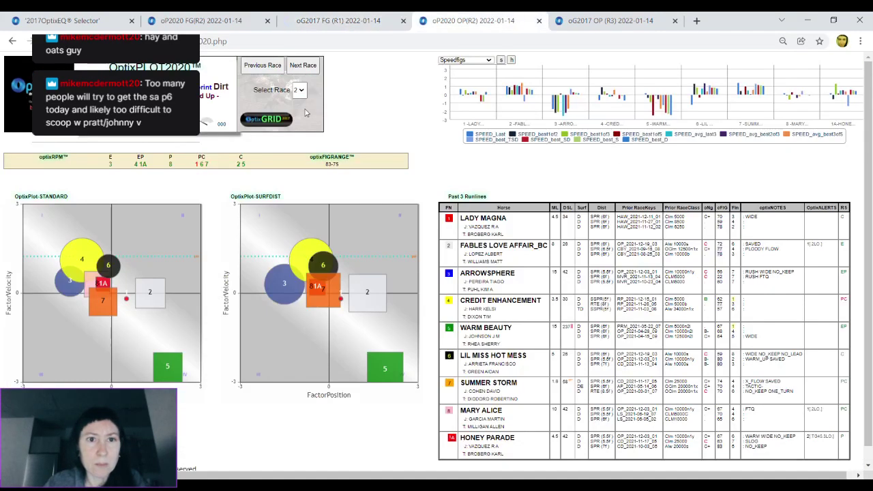
{"action": "left_click", "coordinate": [312, 64]}
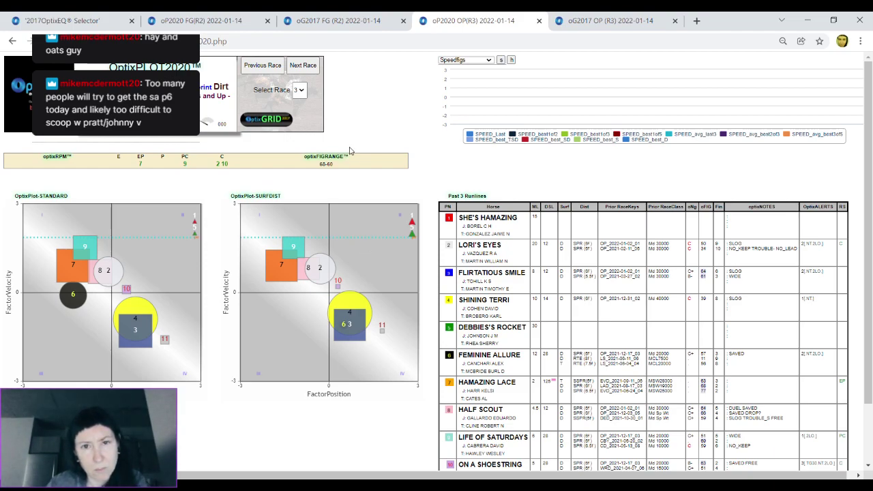
Step: Open the OP race 3 workouts from Debbies's Rocket's entry in OptixGRID and review the works of runners through number 5
{"action": "left_click", "coordinate": [600, 22]}
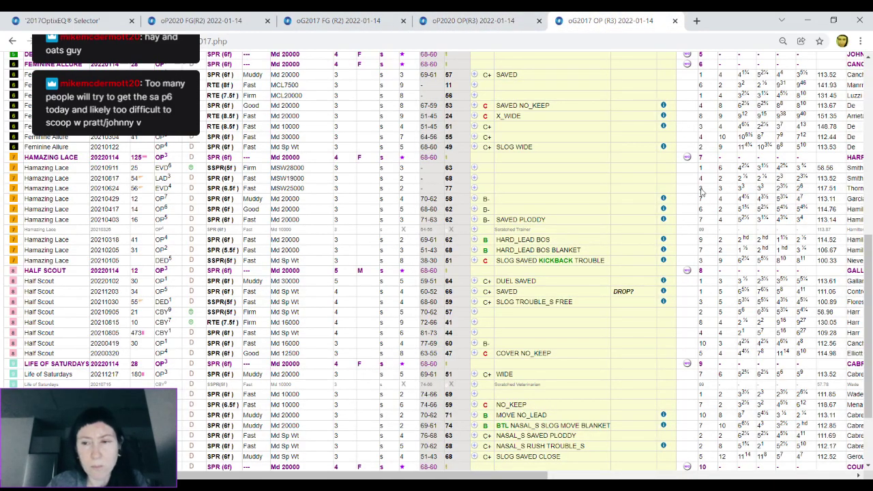
{"action": "left_click", "coordinate": [870, 144]}
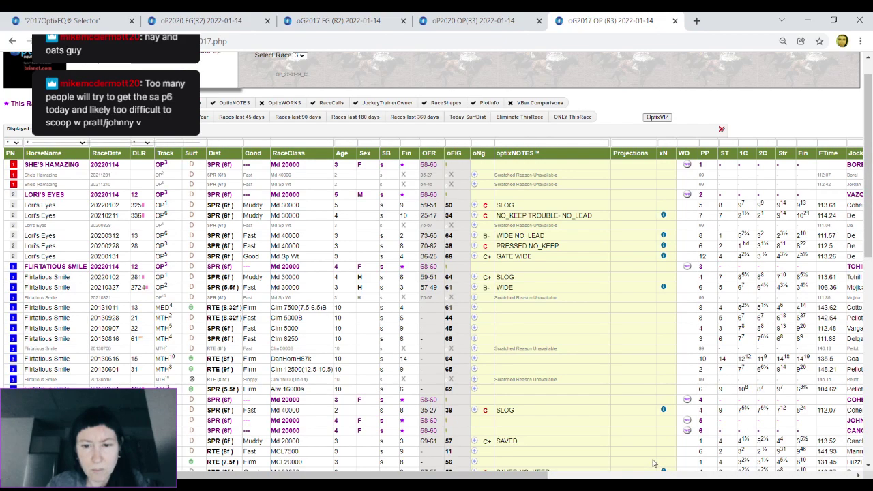
{"action": "left_click", "coordinate": [689, 420]}
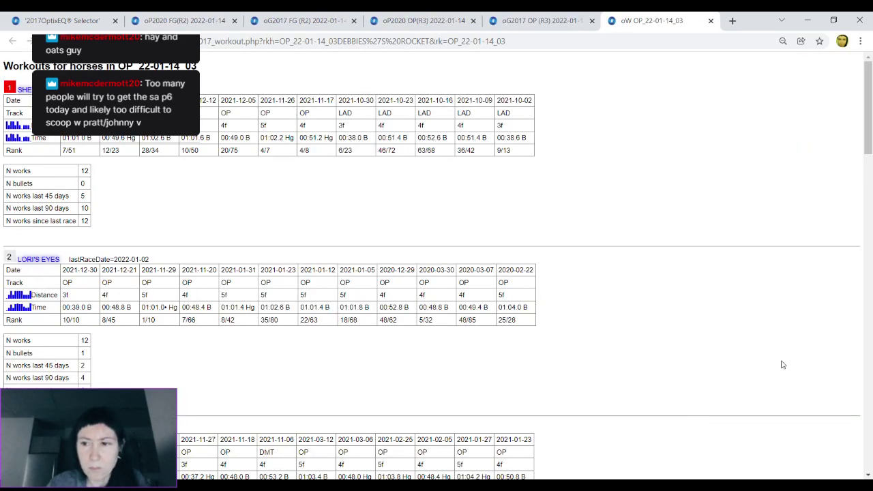
{"action": "left_click_drag", "start_coordinate": [867, 145], "coordinate": [868, 237]}
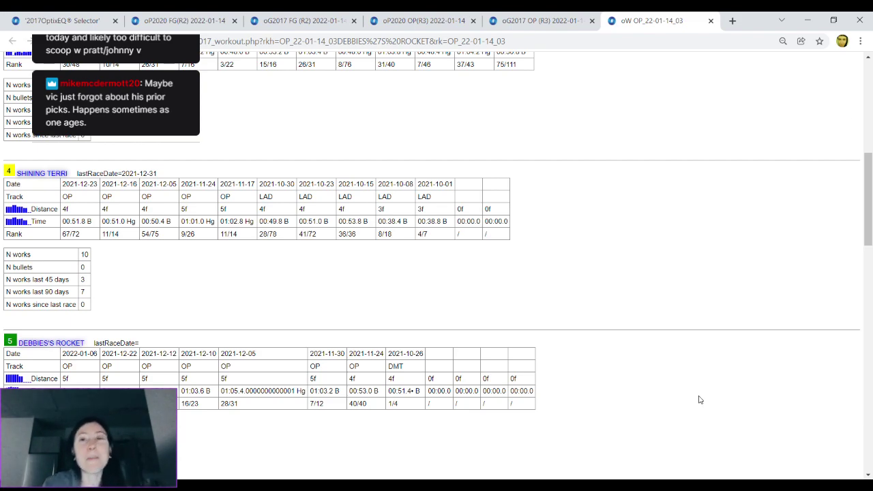
Step: Close the OP race 3 workouts and read the OptixGRID past races of runners 6 through 11
{"action": "left_click", "coordinate": [711, 22]}
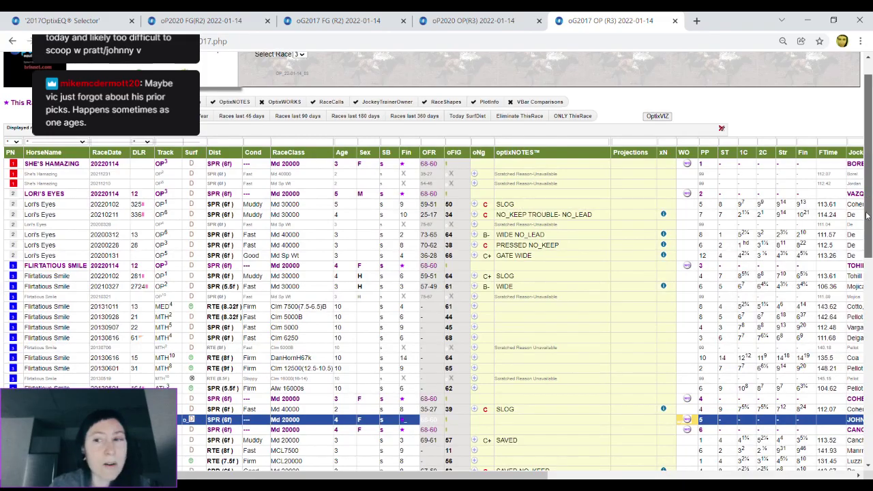
{"action": "left_click_drag", "start_coordinate": [869, 125], "coordinate": [552, 266]}
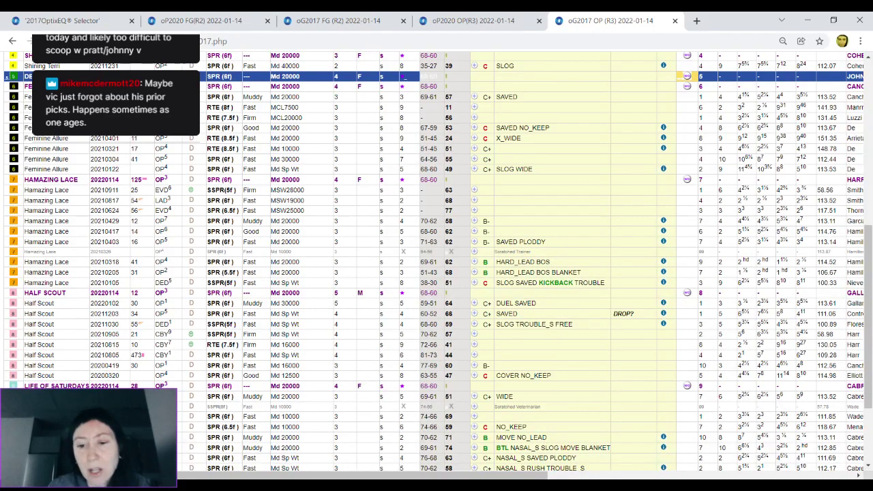
{"action": "mouse_move", "coordinate": [510, 475]}
{"action": "left_mouse_down"}
{"action": "mouse_move", "coordinate": [592, 475]}
{"action": "mouse_move", "coordinate": [504, 476]}
{"action": "left_mouse_up"}
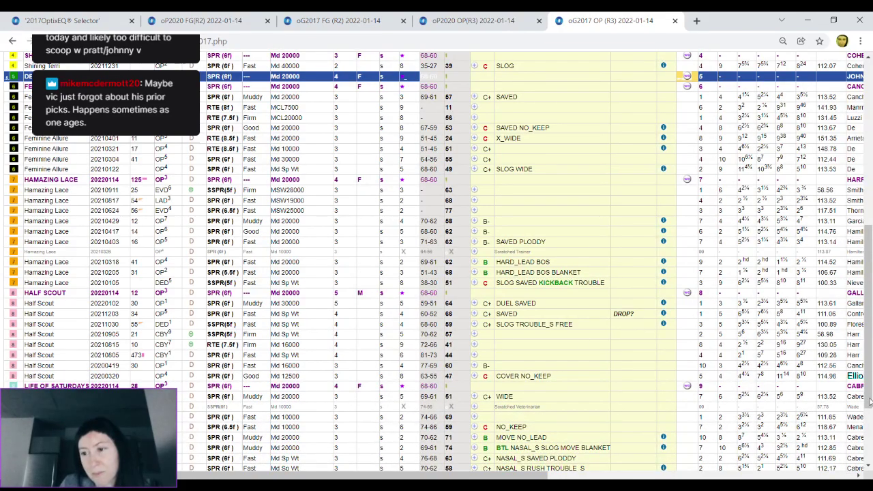
{"action": "left_click_drag", "start_coordinate": [868, 398], "coordinate": [860, 464]}
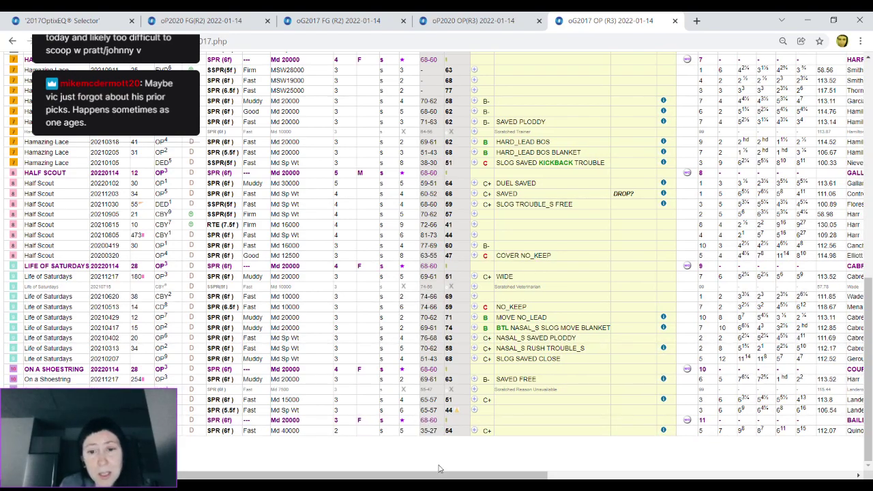
{"action": "mouse_move", "coordinate": [442, 475]}
{"action": "left_mouse_down"}
{"action": "mouse_move", "coordinate": [573, 463]}
{"action": "mouse_move", "coordinate": [444, 464]}
{"action": "left_mouse_up"}
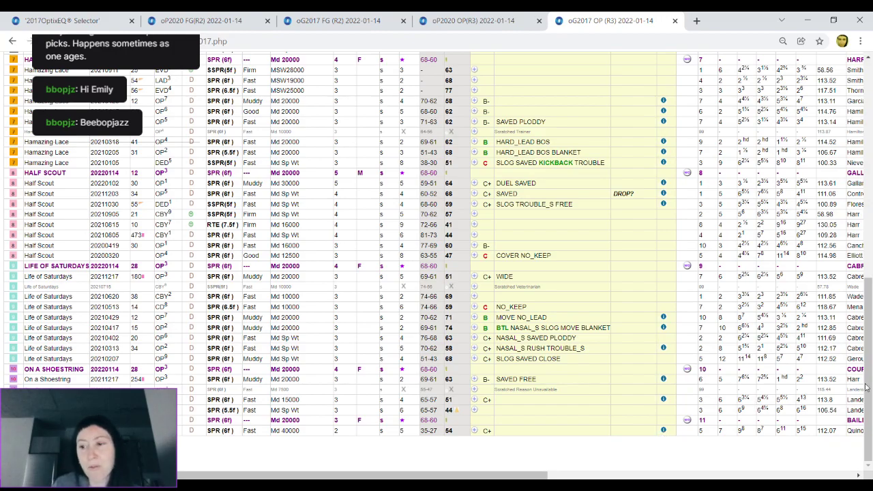
Step: Recheck the OP race 3 past races of runners 1 through 5, highlighting Flirtatious Smile's 20130616 race
{"action": "left_click_drag", "start_coordinate": [868, 387], "coordinate": [867, 197]}
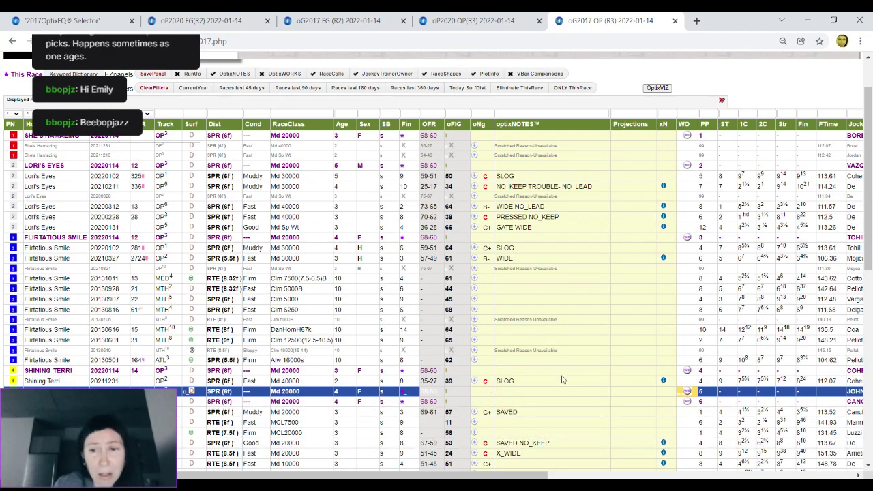
{"action": "left_click", "coordinate": [544, 334]}
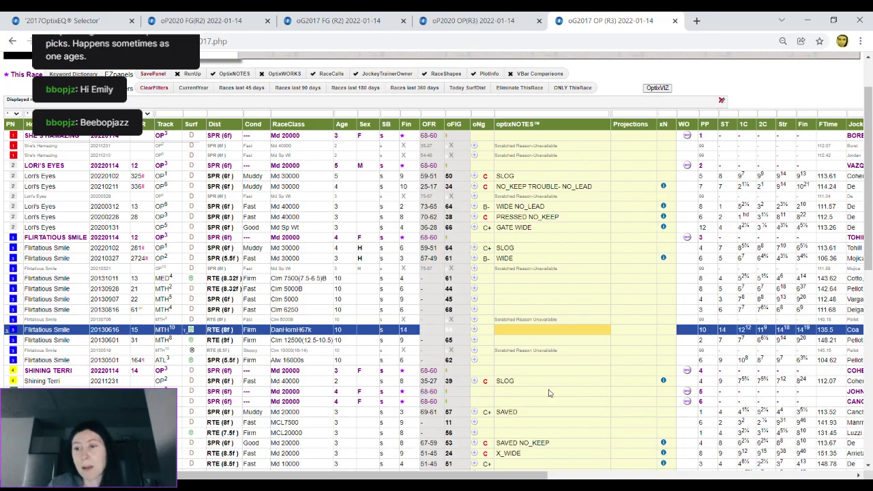
{"action": "left_click_drag", "start_coordinate": [538, 476], "coordinate": [501, 478]}
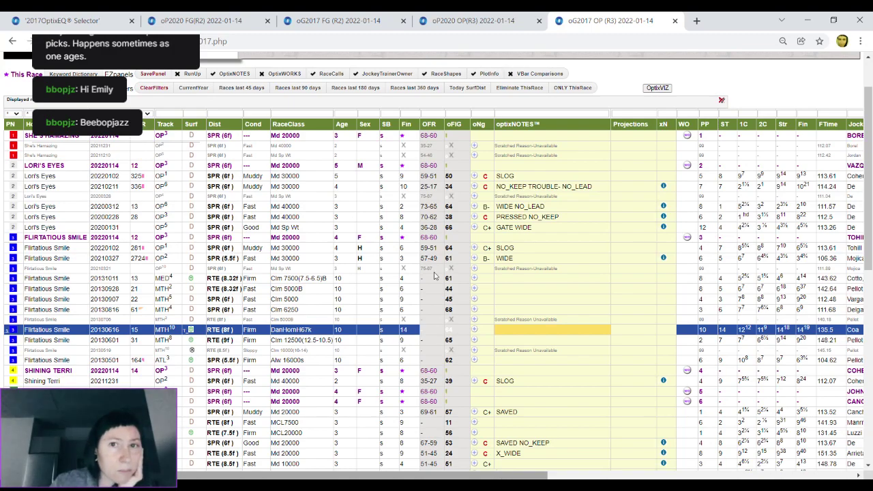
Step: Advance both the OP OptixPLOT and the OP OptixGRID to race 4
{"action": "left_click", "coordinate": [497, 17]}
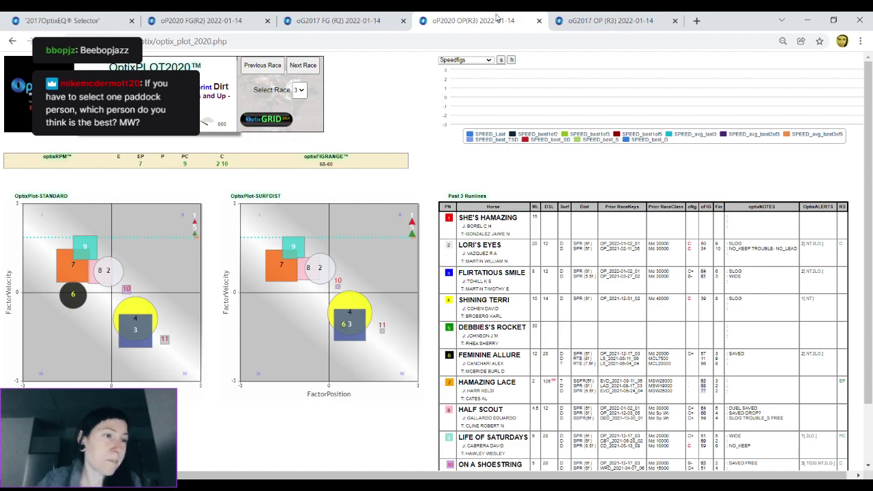
{"action": "left_click", "coordinate": [305, 72]}
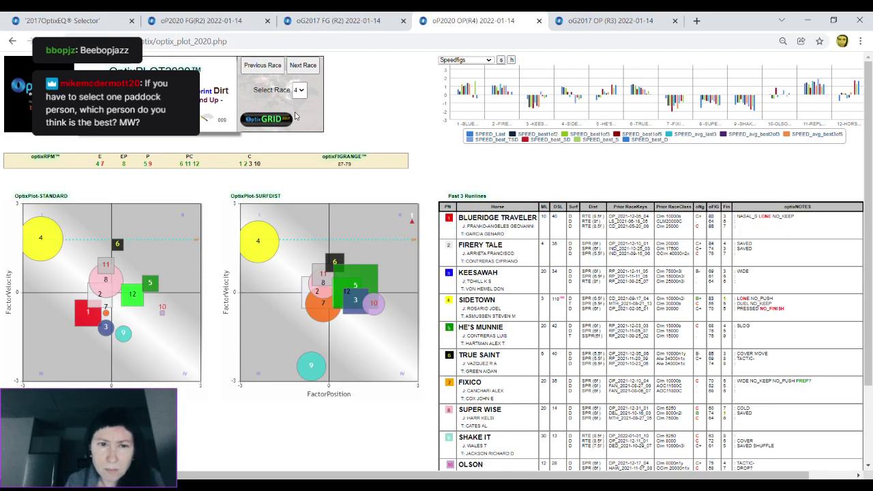
{"action": "left_click", "coordinate": [584, 15]}
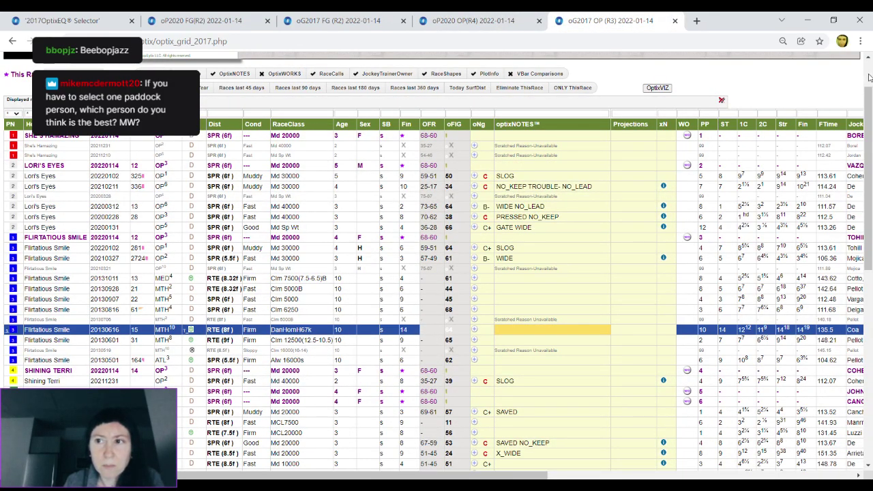
{"action": "scroll", "coordinate": [868, 75], "scroll_direction": "up", "scroll_amount": 1}
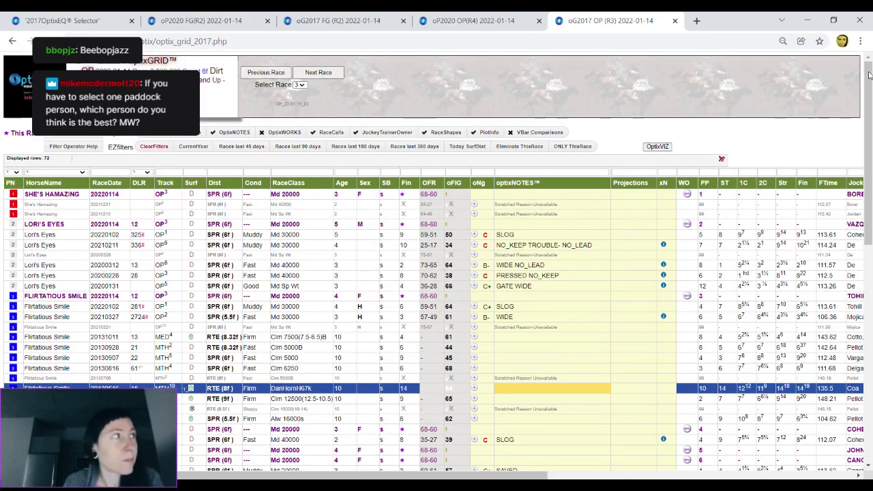
{"action": "left_click", "coordinate": [330, 75]}
Step: Compare the OP race 4 runners' OptixPLOT positions with their past 3 runlines and notes, and recheck the race 3 plot
{"action": "left_click", "coordinate": [486, 20]}
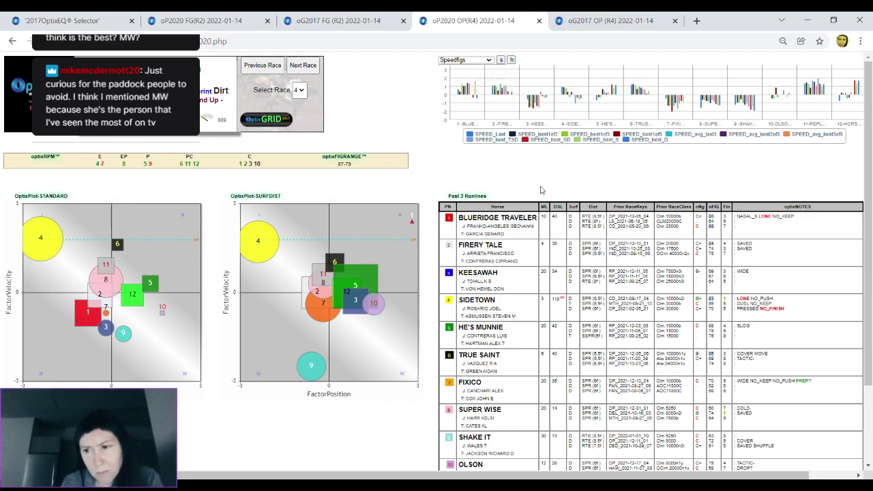
{"action": "left_click_drag", "start_coordinate": [867, 238], "coordinate": [856, 309]}
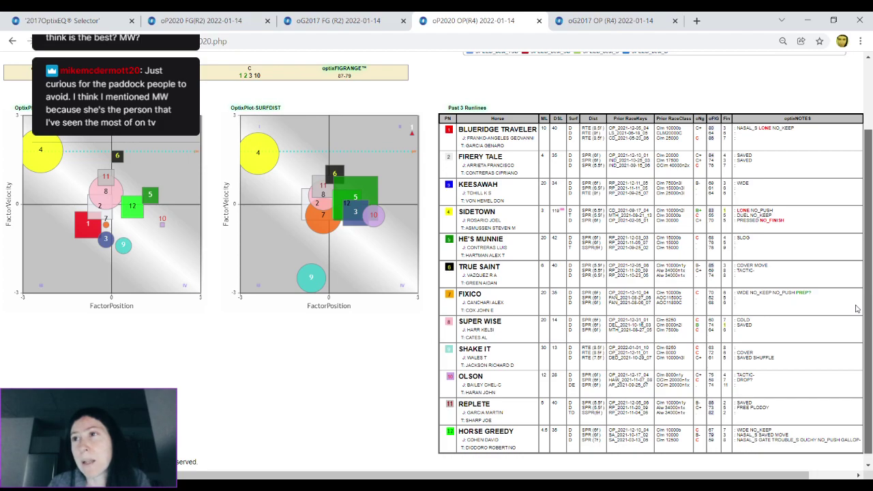
{"action": "left_click_drag", "start_coordinate": [856, 309], "coordinate": [853, 228]}
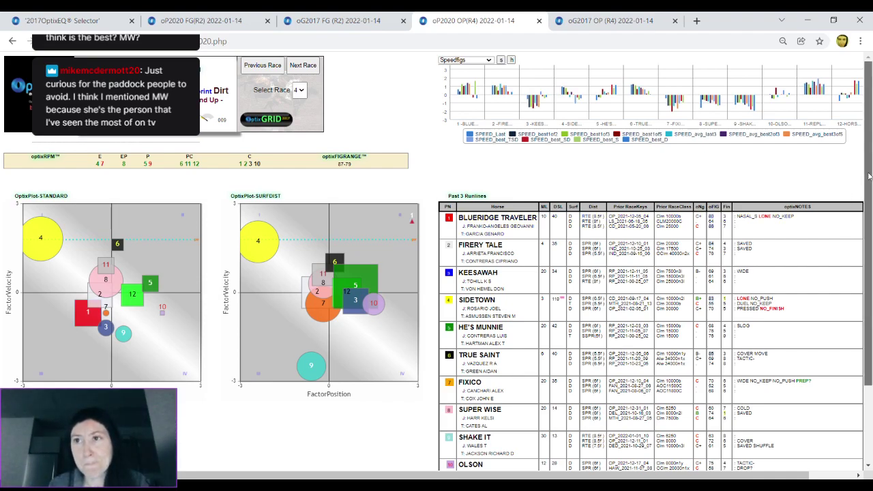
{"action": "left_click_drag", "start_coordinate": [868, 177], "coordinate": [859, 237]}
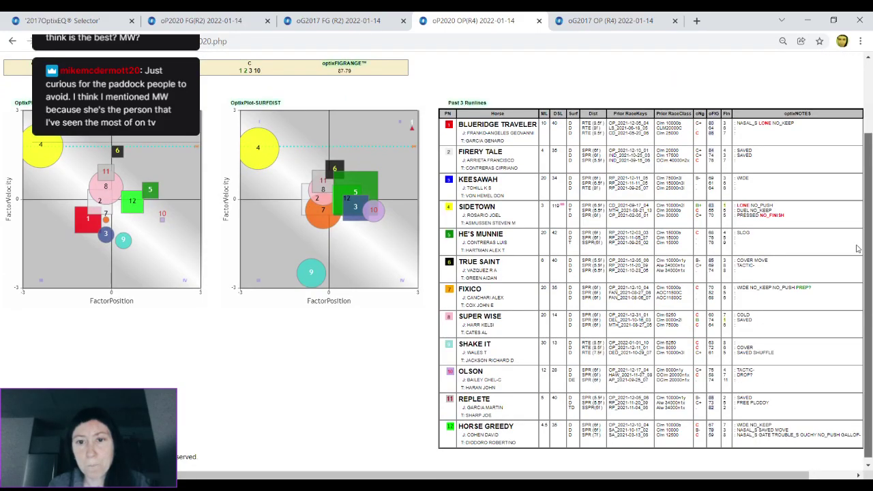
{"action": "left_click_drag", "start_coordinate": [864, 249], "coordinate": [851, 199]}
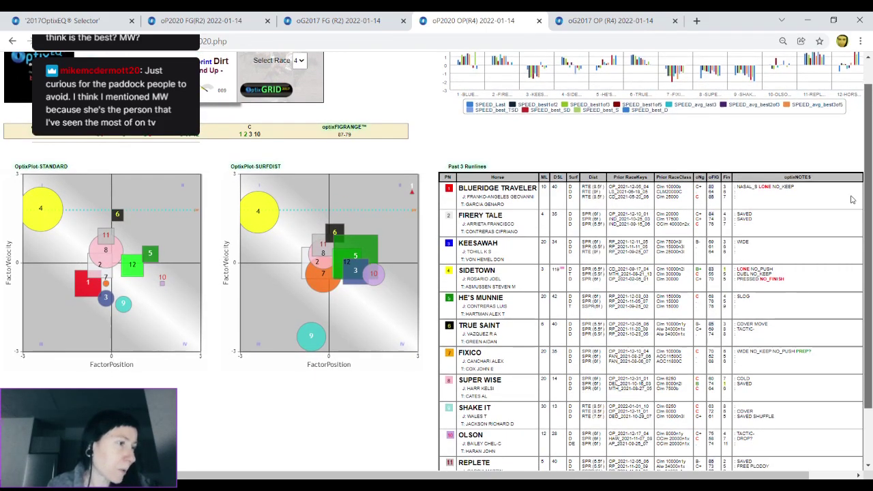
{"action": "scroll", "coordinate": [851, 204], "scroll_direction": "down", "scroll_amount": 1}
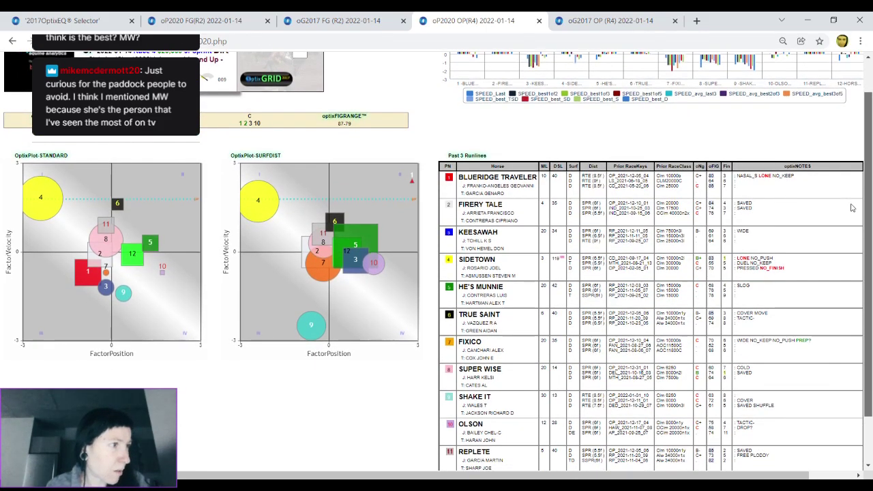
{"action": "scroll", "coordinate": [851, 211], "scroll_direction": "down", "scroll_amount": 1}
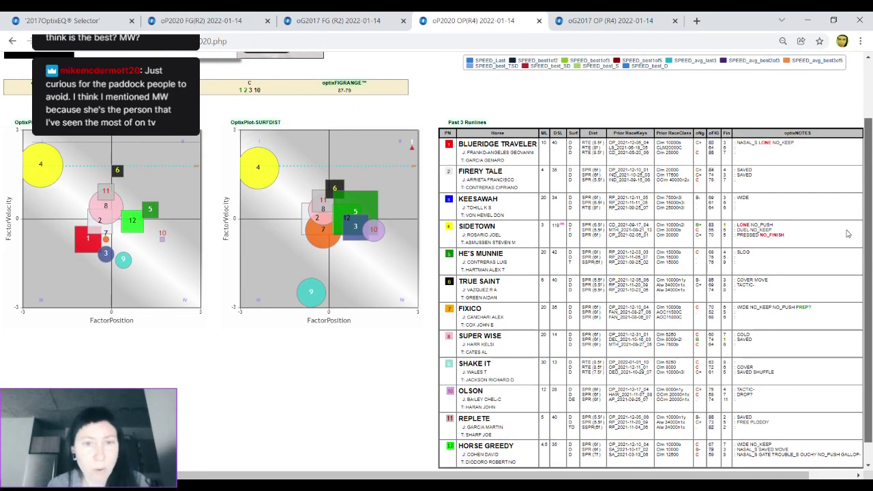
{"action": "scroll", "coordinate": [847, 233], "scroll_direction": "down", "scroll_amount": 1}
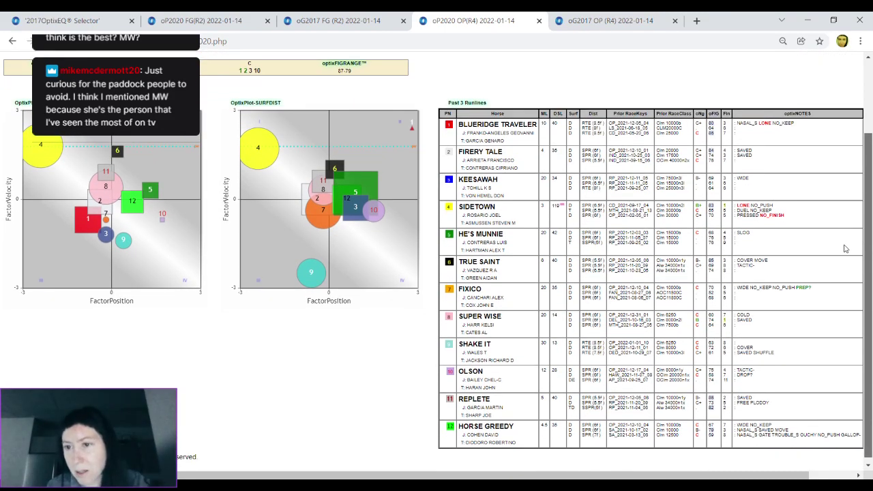
{"action": "scroll", "coordinate": [844, 249], "scroll_direction": "down", "scroll_amount": 1}
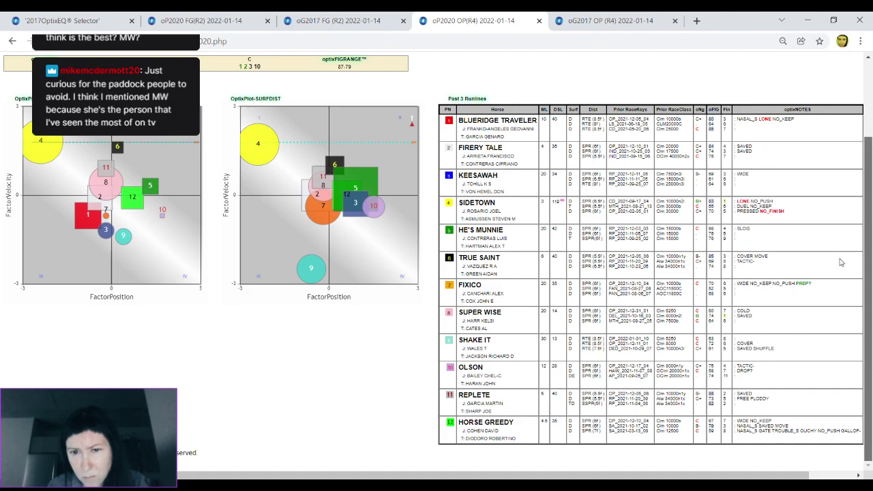
{"action": "scroll", "coordinate": [839, 259], "scroll_direction": "up", "scroll_amount": 1}
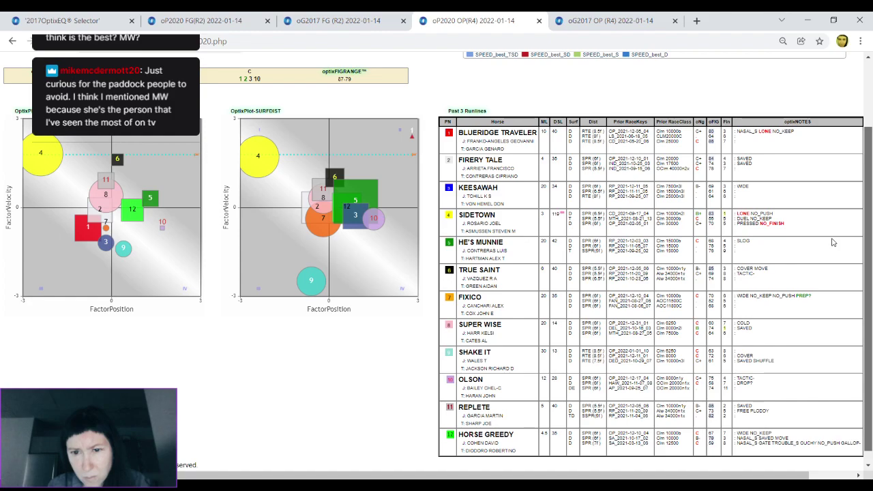
{"action": "scroll", "coordinate": [832, 242], "scroll_direction": "up", "scroll_amount": 1}
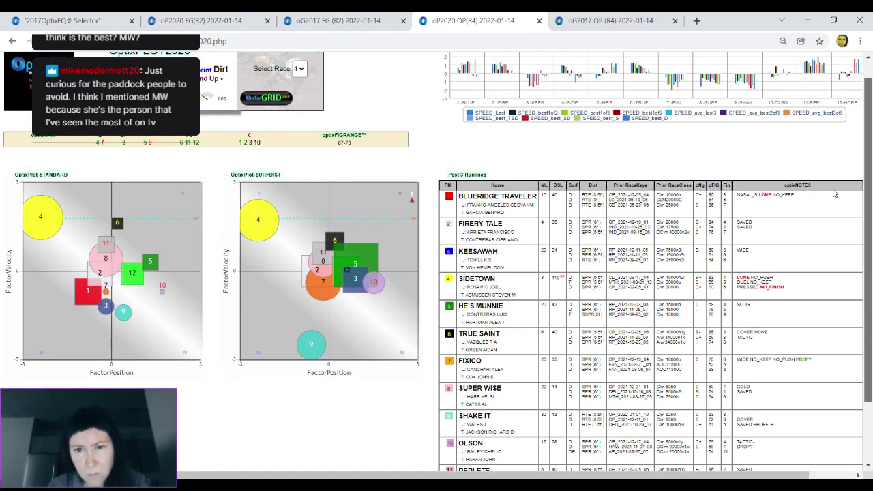
{"action": "scroll", "coordinate": [833, 194], "scroll_direction": "down", "scroll_amount": 1}
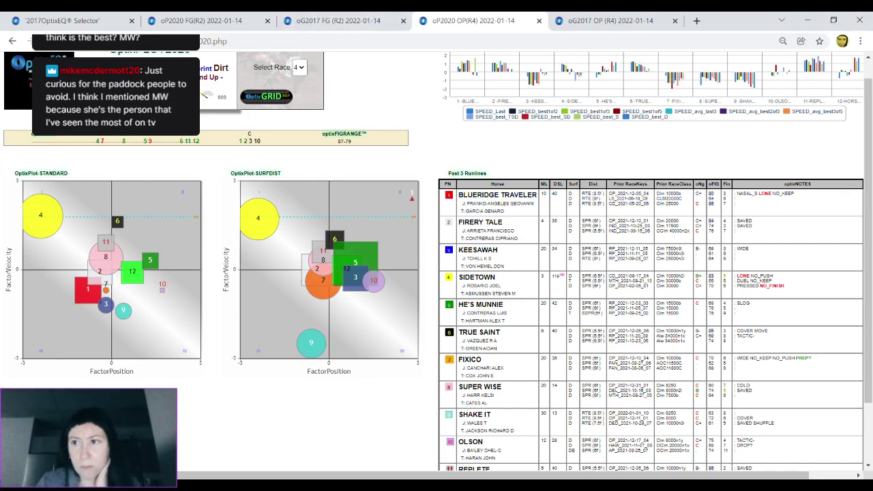
{"action": "scroll", "coordinate": [867, 79], "scroll_direction": "up", "scroll_amount": 1}
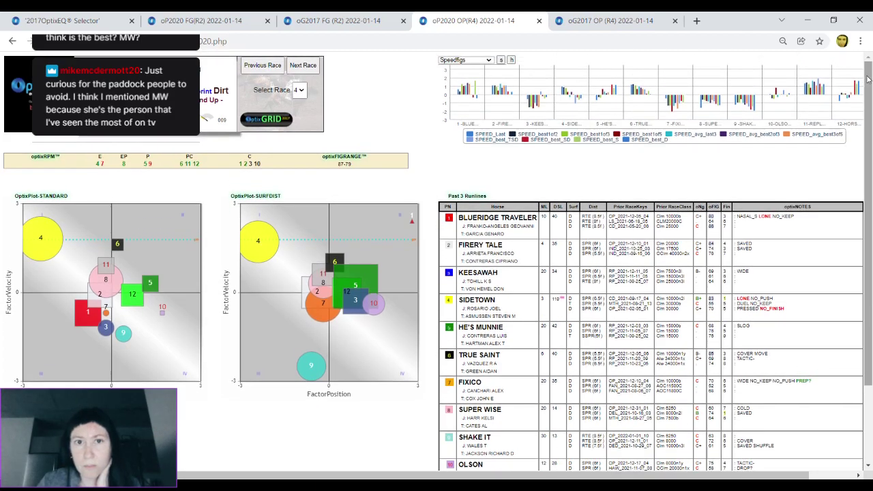
{"action": "left_click", "coordinate": [273, 67]}
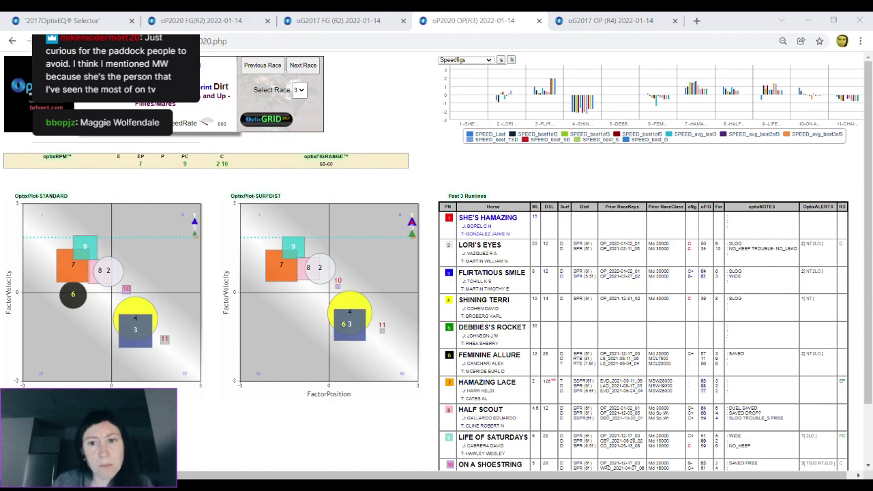
Step: Check the FG race 2 OptixPLOT positions and read the runners' past races and notes in OptixGRID
{"action": "left_click", "coordinate": [221, 15]}
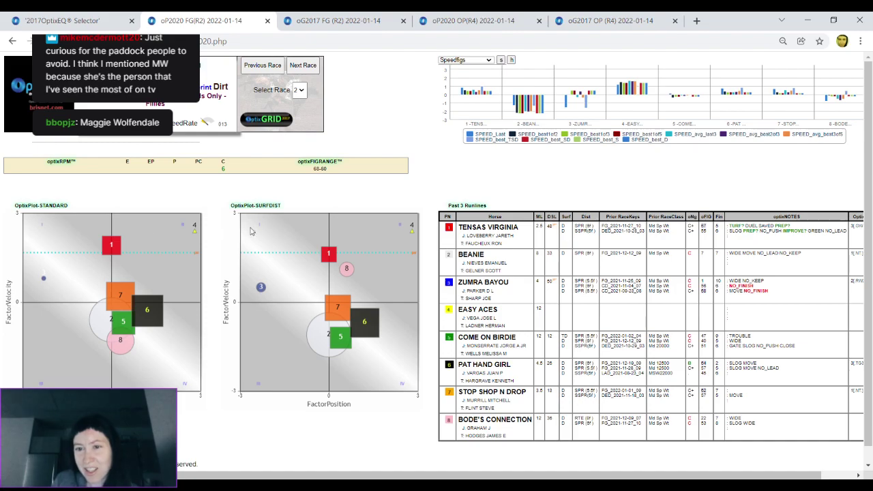
{"action": "left_click", "coordinate": [356, 15]}
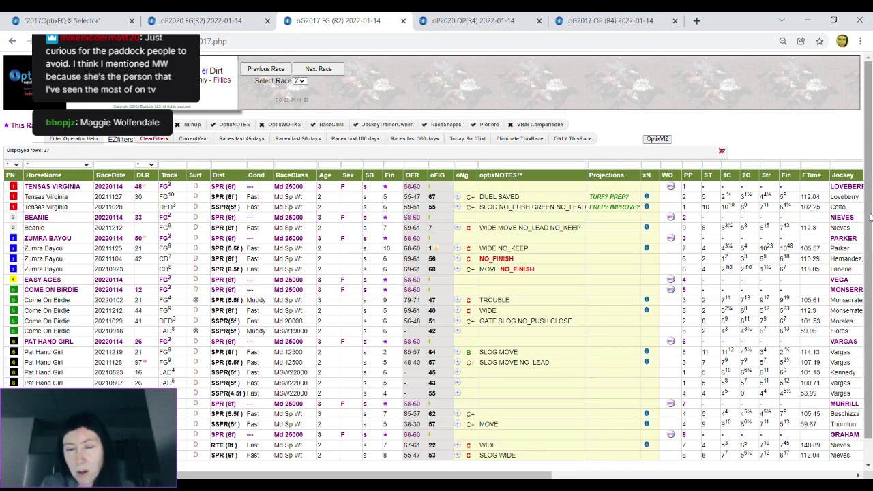
{"action": "scroll", "coordinate": [869, 223], "scroll_direction": "down", "scroll_amount": 1}
{"action": "scroll", "coordinate": [869, 223], "scroll_direction": "down", "scroll_amount": 1}
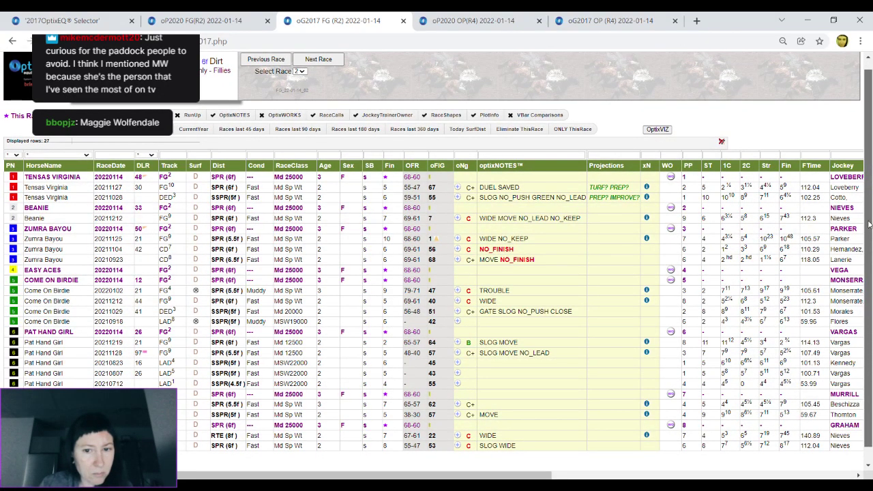
{"action": "scroll", "coordinate": [870, 223], "scroll_direction": "down", "scroll_amount": 1}
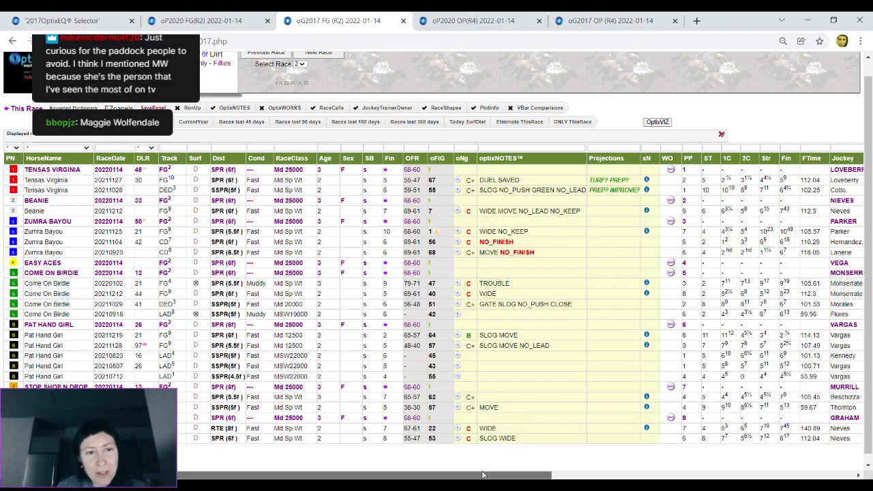
Step: Check the trainer, owner and odds columns for the FG race 2 runners in OptixGRID, and return to the notes
{"action": "left_click_drag", "start_coordinate": [482, 478], "coordinate": [612, 475]}
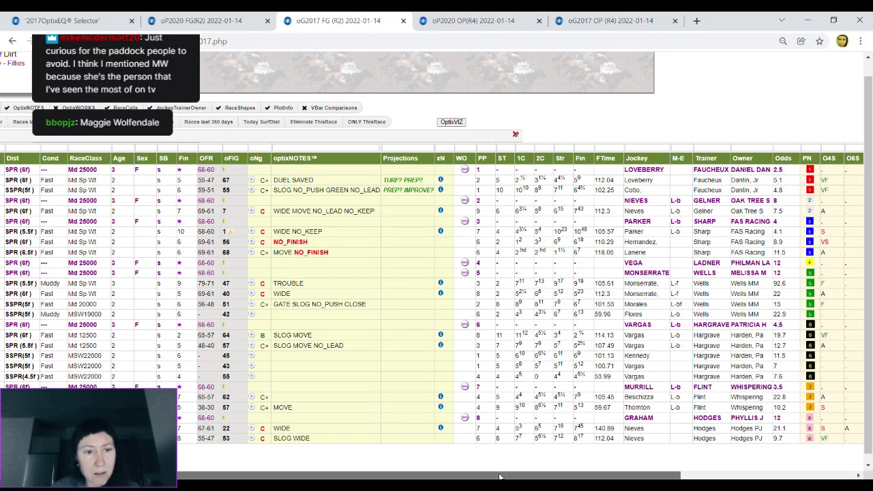
{"action": "left_click_drag", "start_coordinate": [499, 476], "coordinate": [370, 476]}
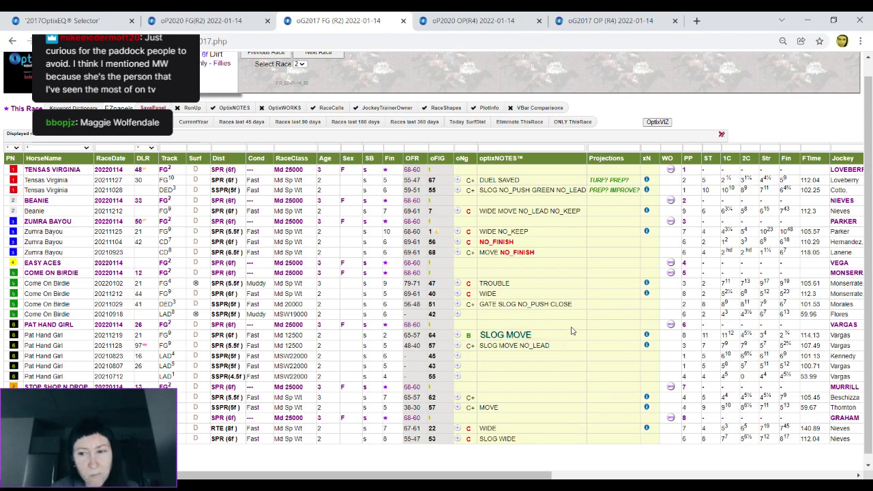
{"action": "left_click_drag", "start_coordinate": [542, 477], "coordinate": [614, 368]}
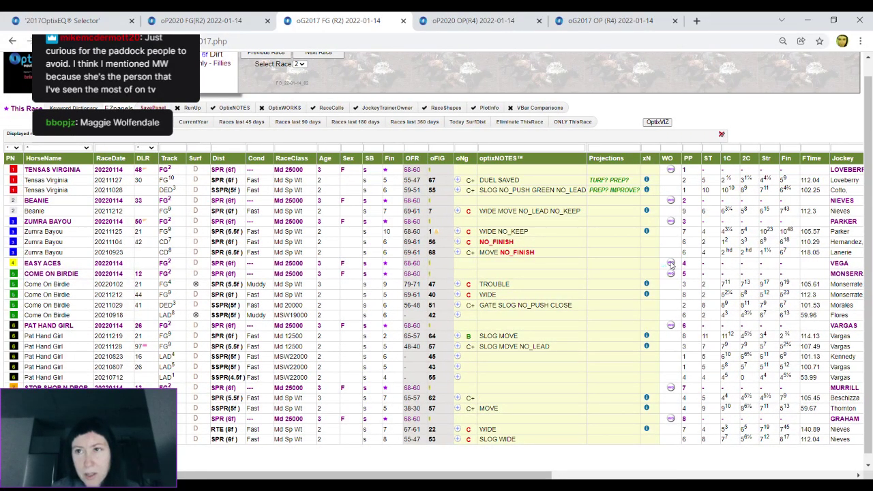
Step: Open the FG race 2 workouts from Easy Aces's entry in OptixGRID and review the works of runners through number 4
{"action": "left_click", "coordinate": [671, 263]}
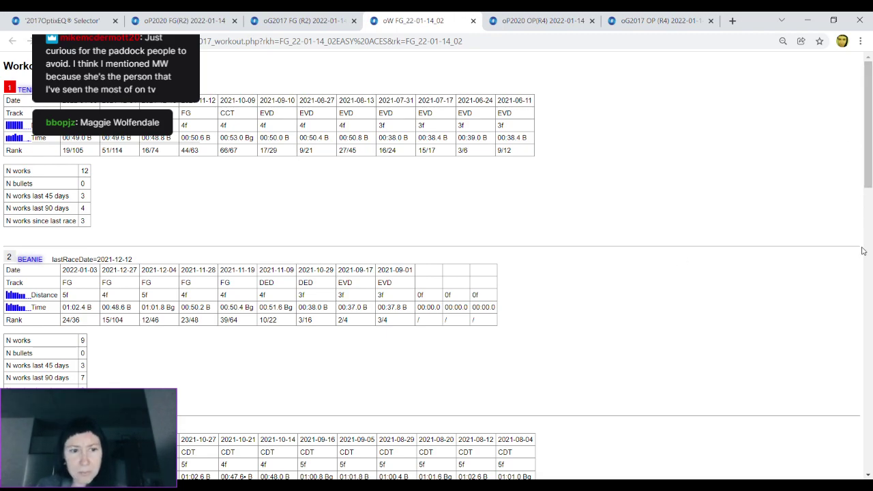
{"action": "left_click_drag", "start_coordinate": [869, 175], "coordinate": [868, 275]}
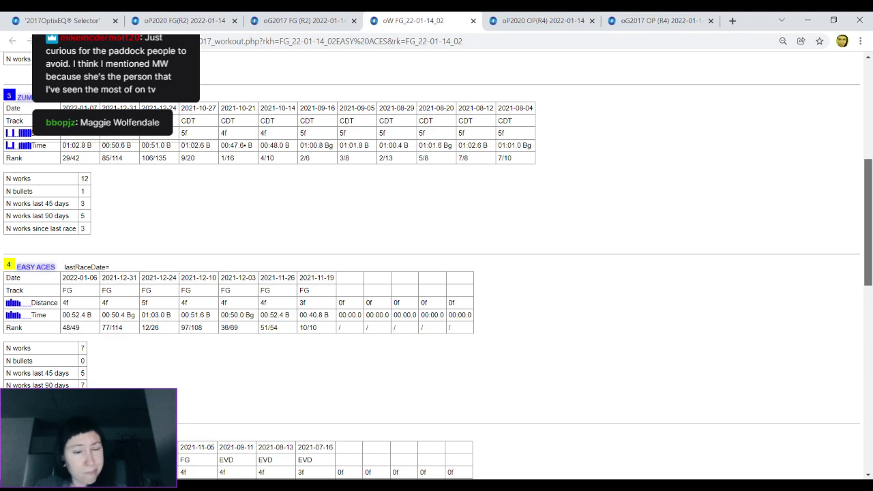
Step: Close the FG race 2 workouts and recheck Stop Shop N Drop's and Pat Hand Girl's past races in OptixGRID
{"action": "scroll", "coordinate": [437, 259], "scroll_direction": "up", "scroll_amount": 4}
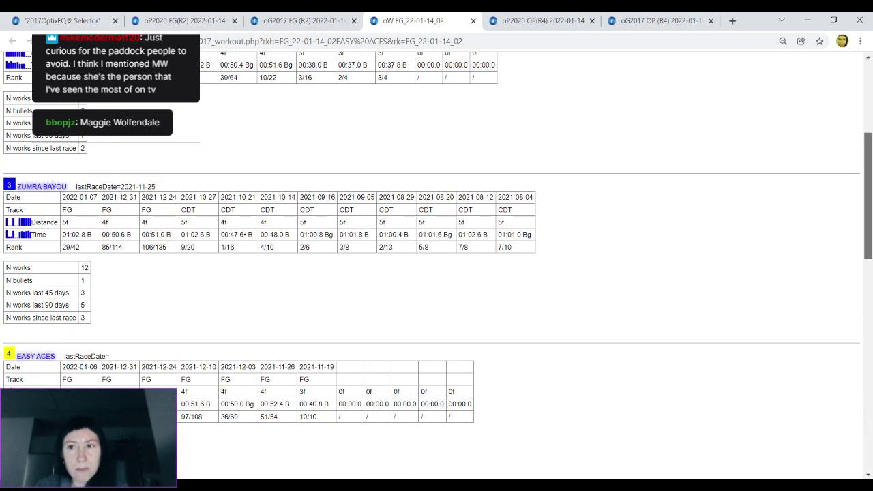
{"action": "left_click", "coordinate": [473, 21]}
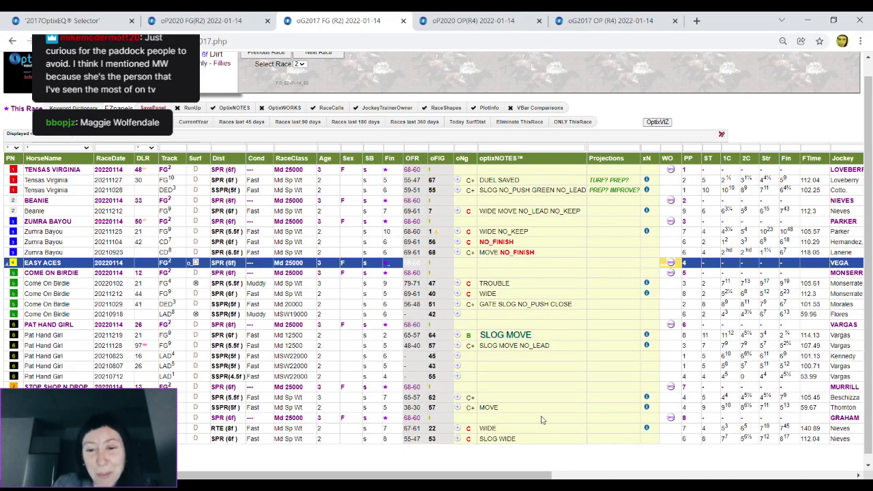
{"action": "left_click", "coordinate": [525, 386]}
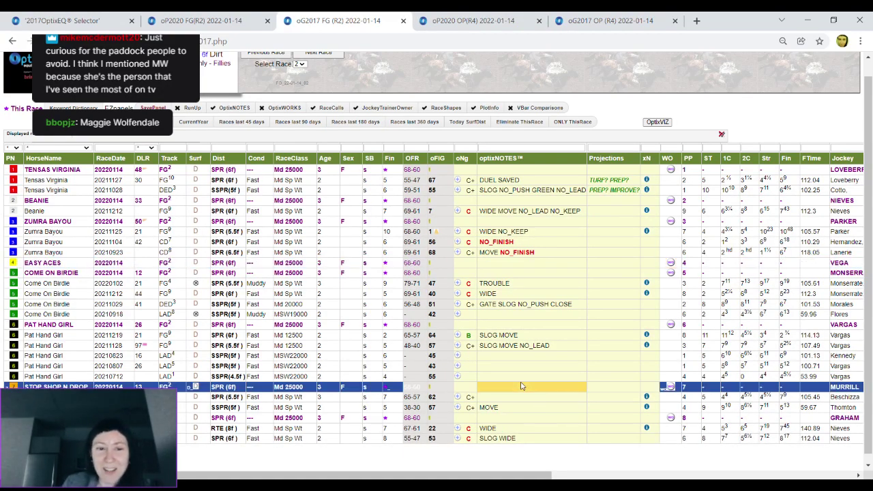
{"action": "left_click", "coordinate": [520, 368]}
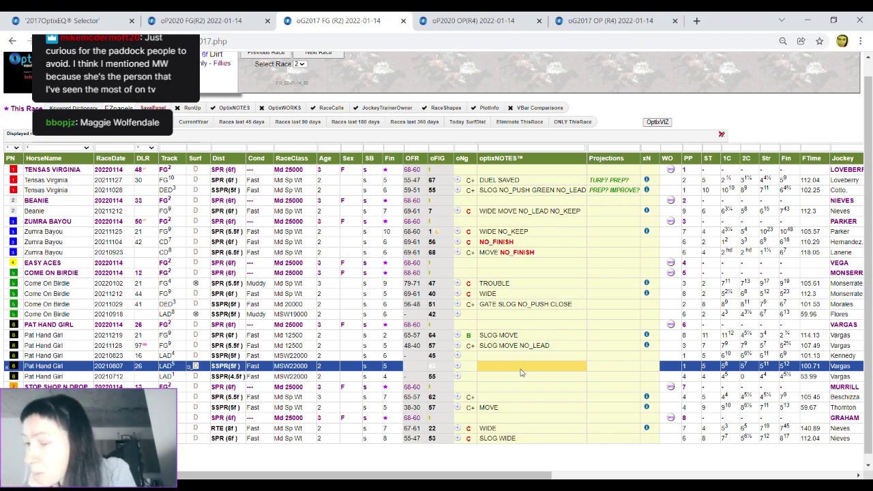
{"action": "key", "text": "ctrl+shift+Tab"}
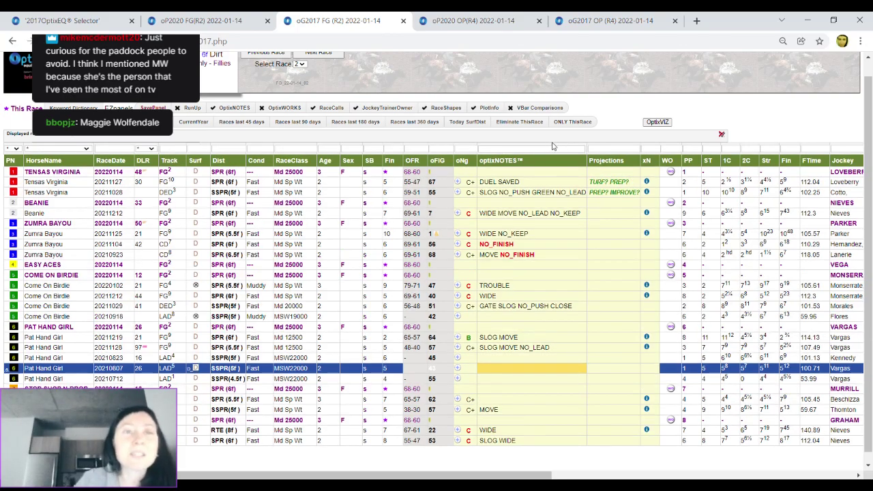
{"action": "key", "text": "ctrl+Tab"}
Step: Examine the OP race 8 OptixPLOT, identifying the SURFDIST positions of runners 7 and 4, and return to race 4
{"action": "left_click", "coordinate": [460, 19]}
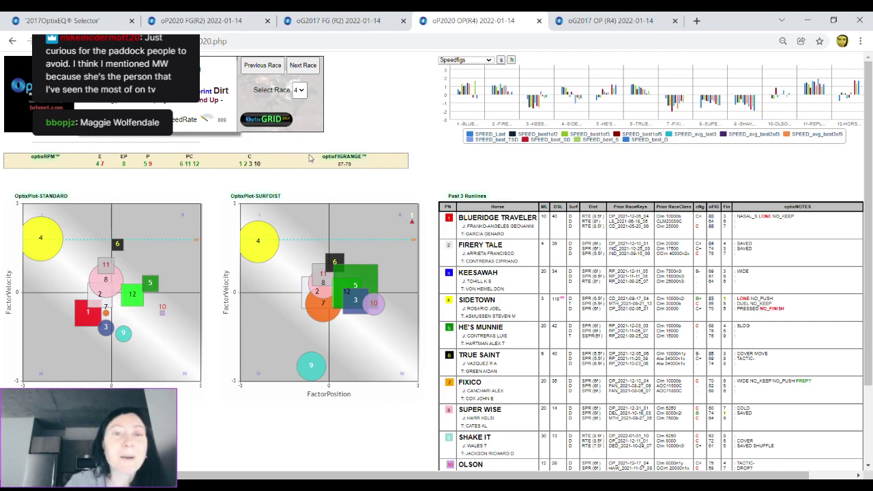
{"action": "key", "text": "8"}
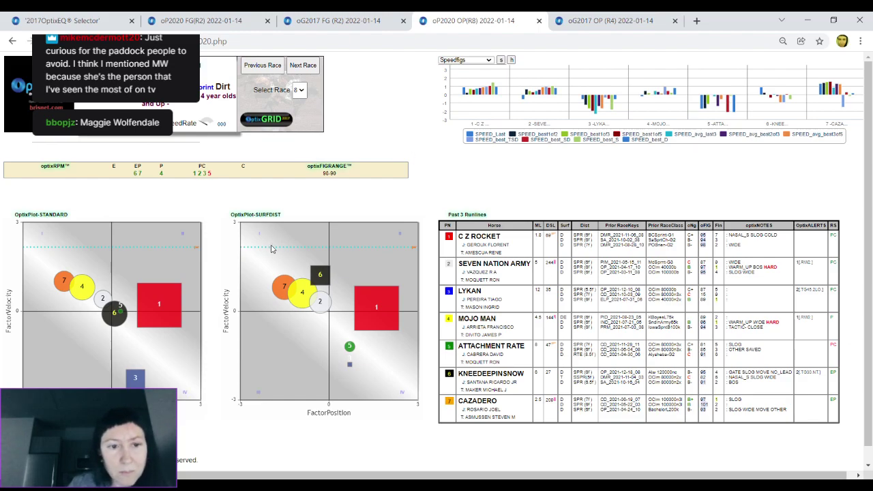
{"action": "mouse_move", "coordinate": [286, 288]}
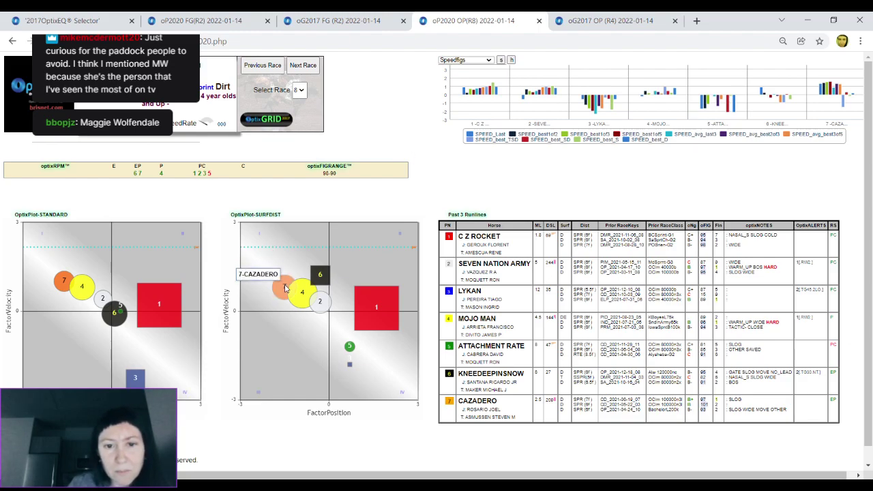
{"action": "mouse_move", "coordinate": [318, 305]}
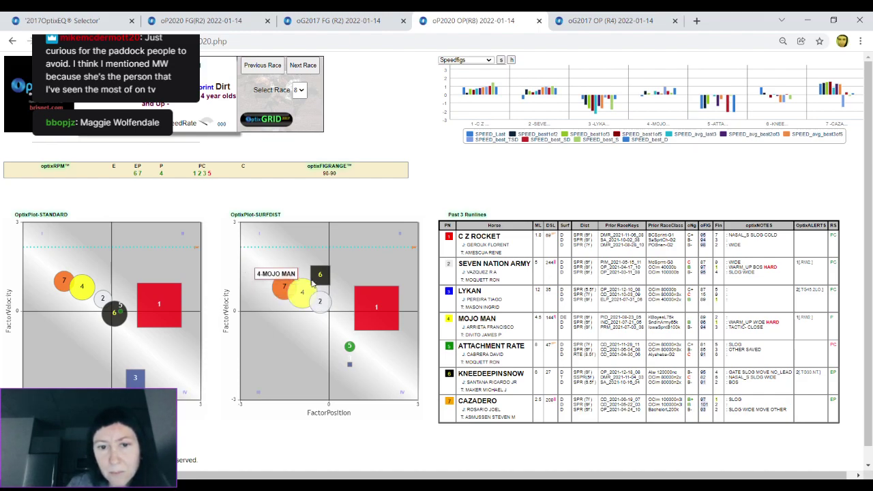
{"action": "mouse_move", "coordinate": [315, 287]}
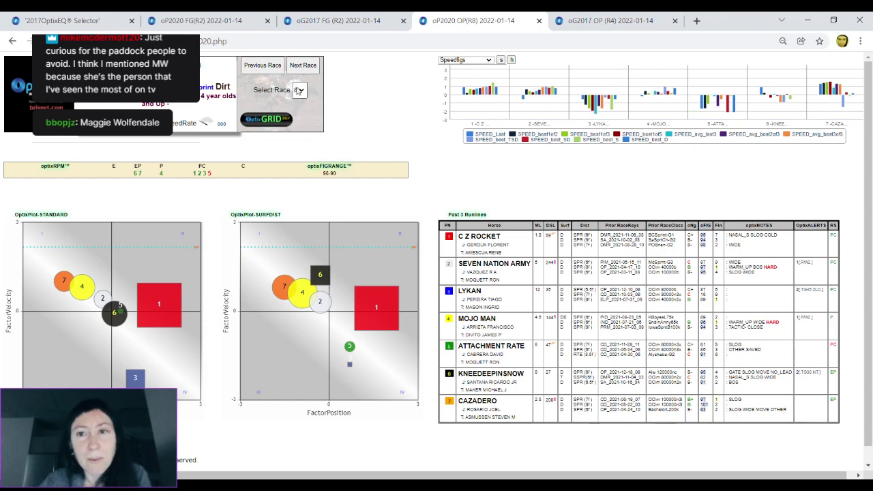
{"action": "key", "text": "4"}
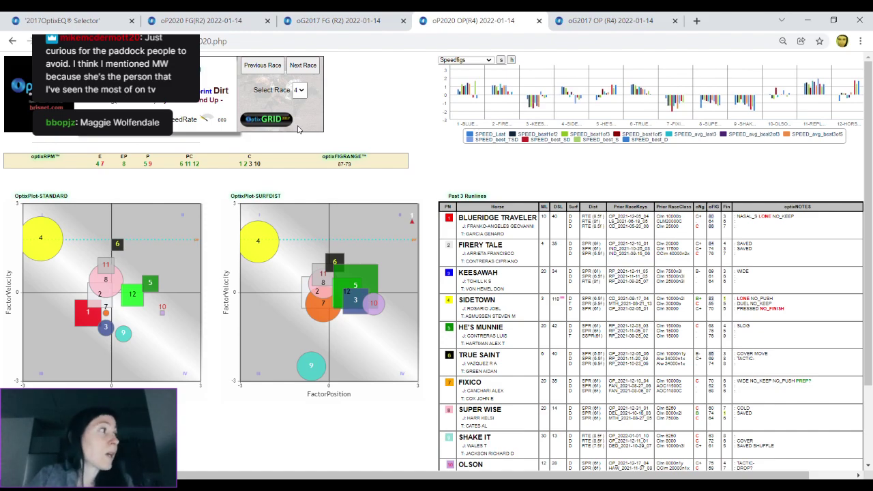
Step: Review the FG race 2 OptixPLOT, view the OP race 8 plot again, and set the OP plot back to race 4
{"action": "left_click", "coordinate": [228, 15]}
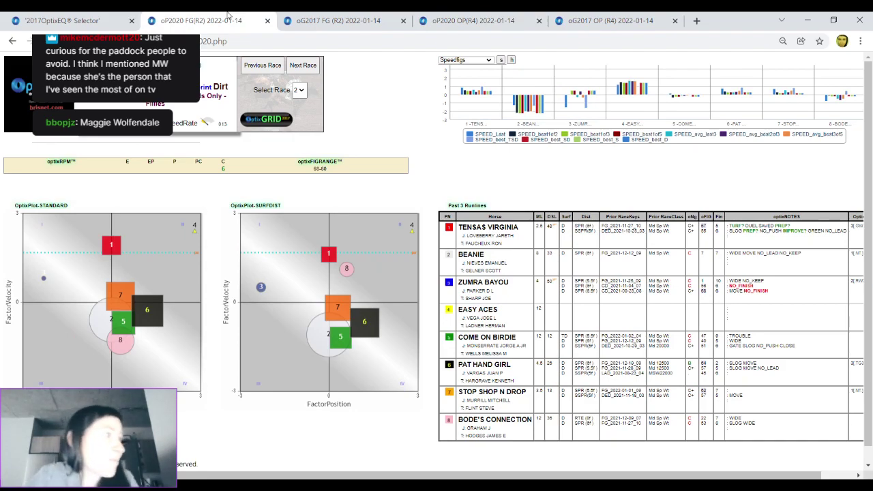
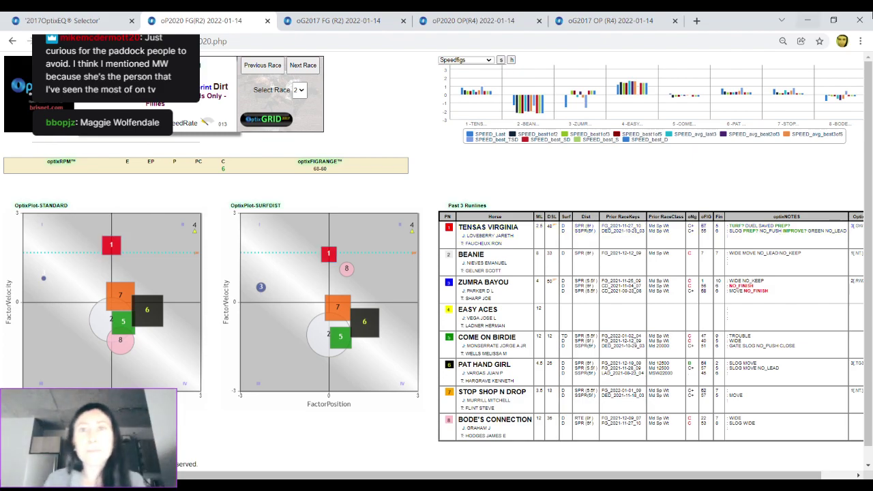
{"action": "left_click", "coordinate": [466, 21]}
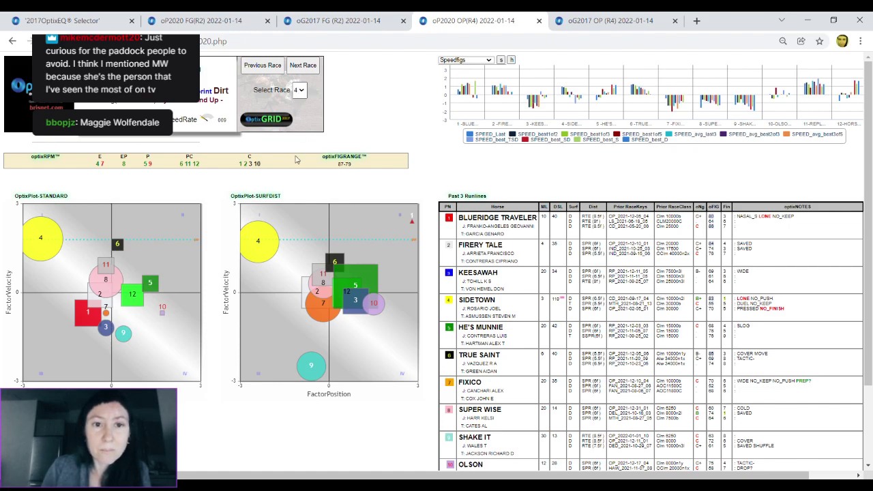
{"action": "key", "text": "8"}
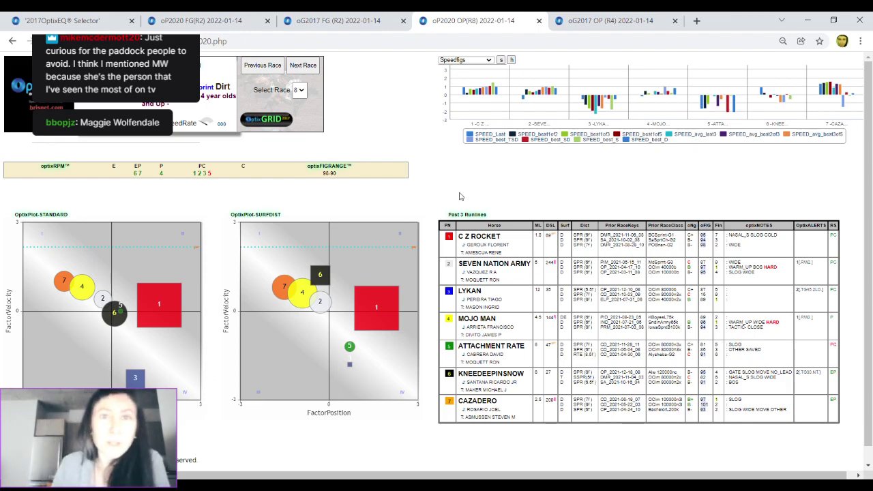
{"action": "left_click", "coordinate": [299, 91]}
{"action": "left_click", "coordinate": [302, 130]}
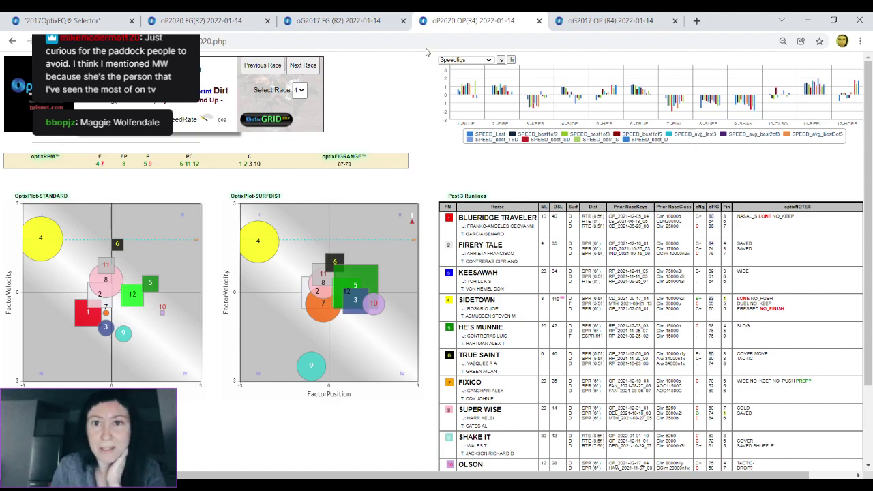
Step: Compare the OptixPLOT positions and OptixGRID entries of OP race 4 with those of FG race 2
{"action": "left_click", "coordinate": [626, 18]}
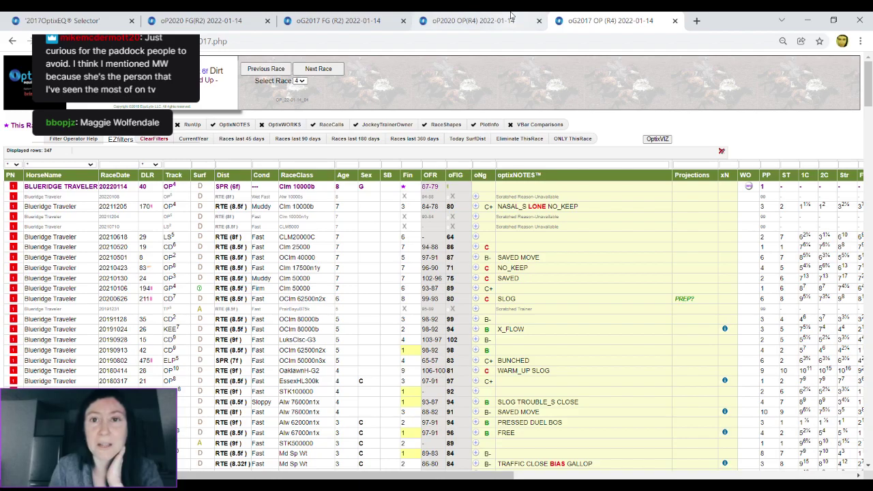
{"action": "left_click", "coordinate": [510, 19]}
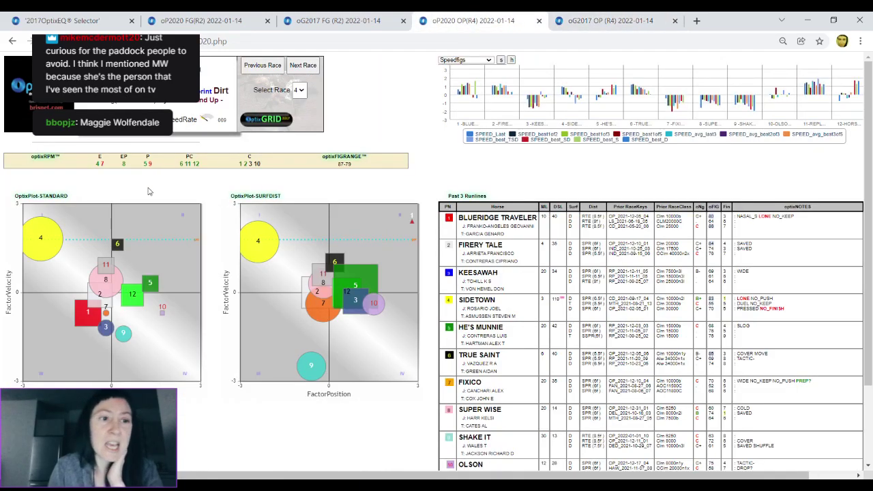
{"action": "left_click", "coordinate": [193, 17]}
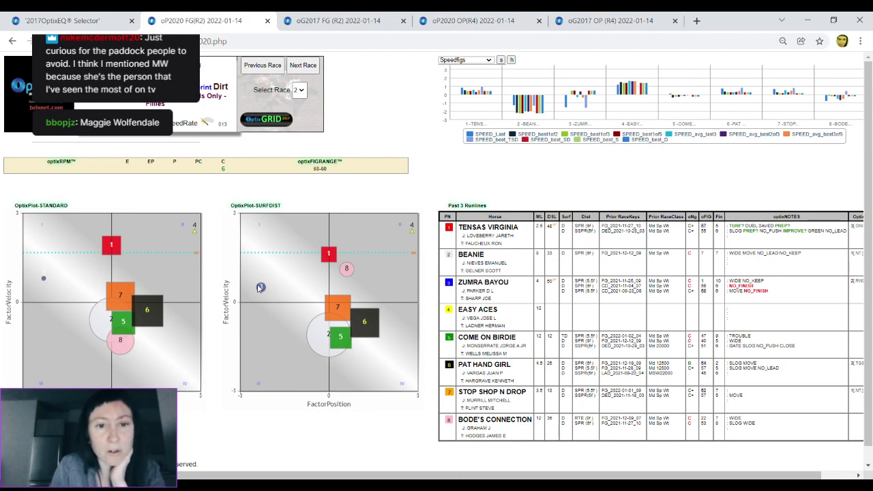
{"action": "left_click", "coordinate": [360, 21]}
{"action": "left_click", "coordinate": [450, 22]}
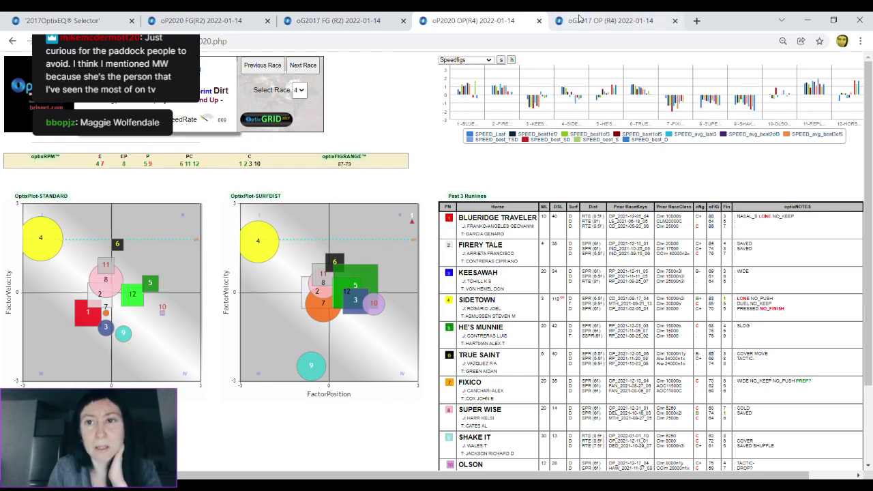
{"action": "left_click", "coordinate": [600, 21]}
{"action": "left_click", "coordinate": [206, 19]}
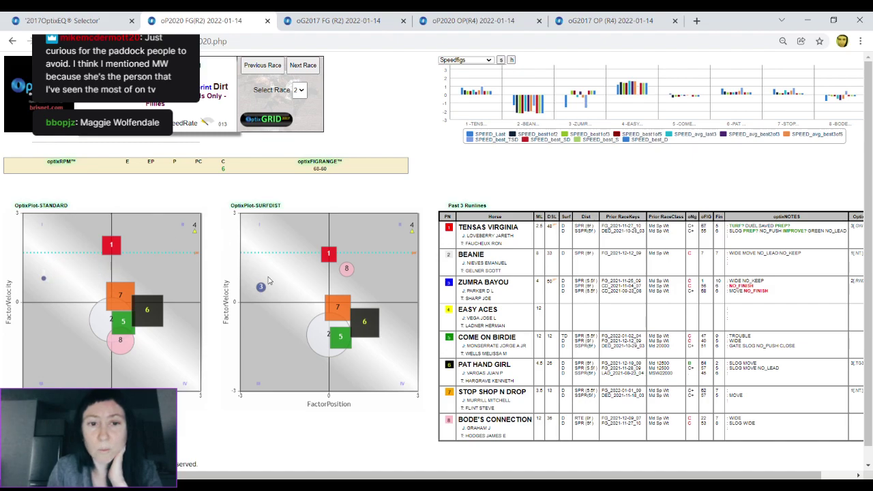
{"action": "left_click", "coordinate": [501, 15]}
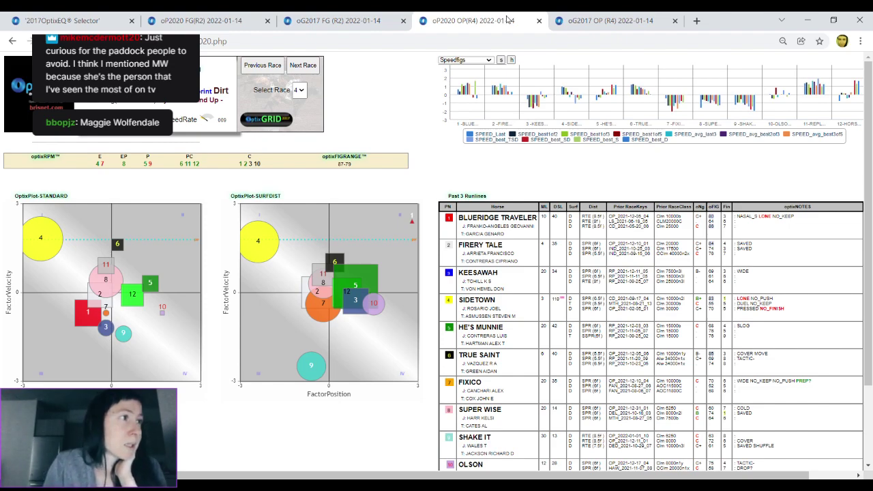
Step: Limit the OP race 4 OptixGRID to races in the last 180 days and check Blueridge Traveler's OptixPLOT position
{"action": "left_click", "coordinate": [584, 22]}
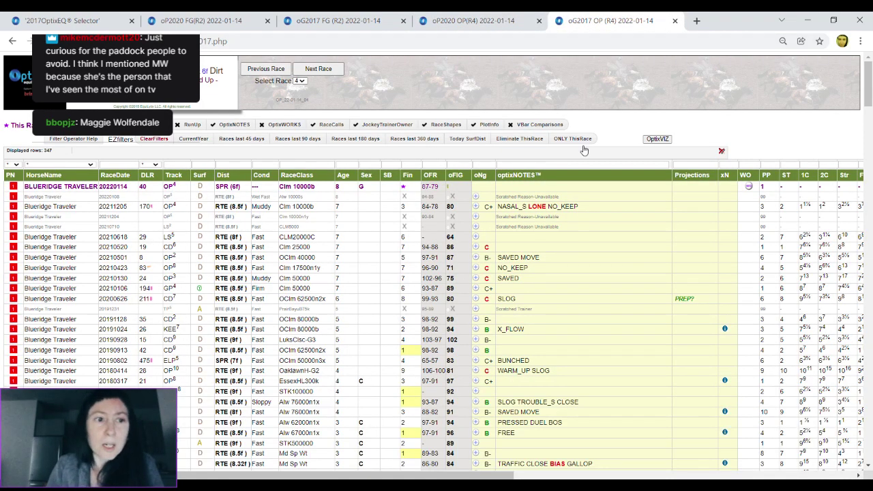
{"action": "left_click", "coordinate": [444, 125]}
{"action": "left_click", "coordinate": [354, 139]}
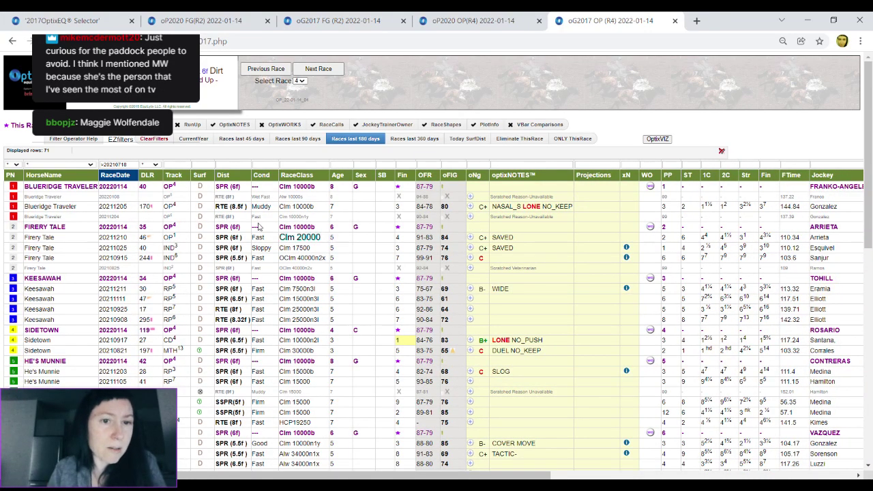
{"action": "left_click", "coordinate": [466, 23]}
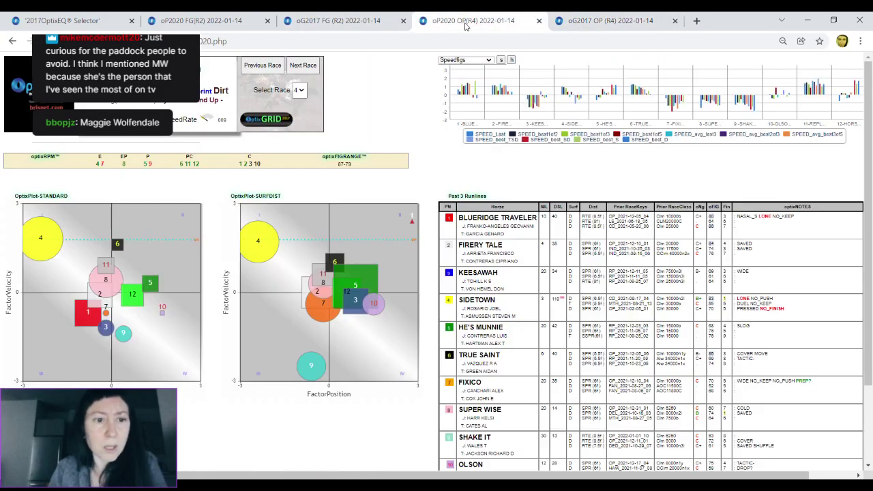
{"action": "mouse_move", "coordinate": [83, 319]}
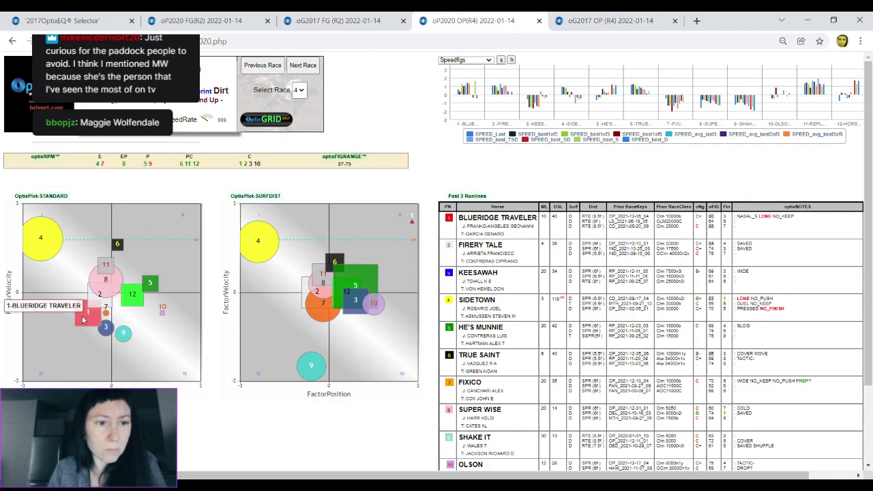
{"action": "left_click", "coordinate": [610, 20]}
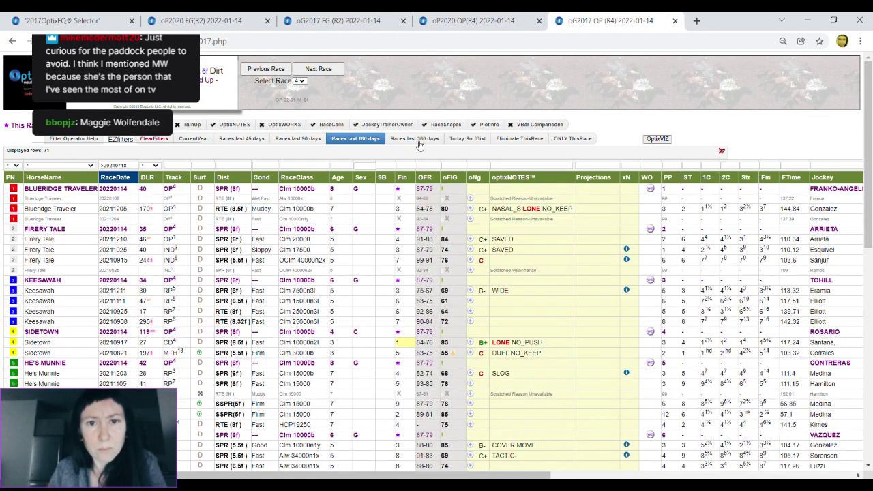
Step: Extend the OP race 4 grid to races in the last 360 days and check the jockey, trainer, owner and odds columns
{"action": "left_click", "coordinate": [418, 140]}
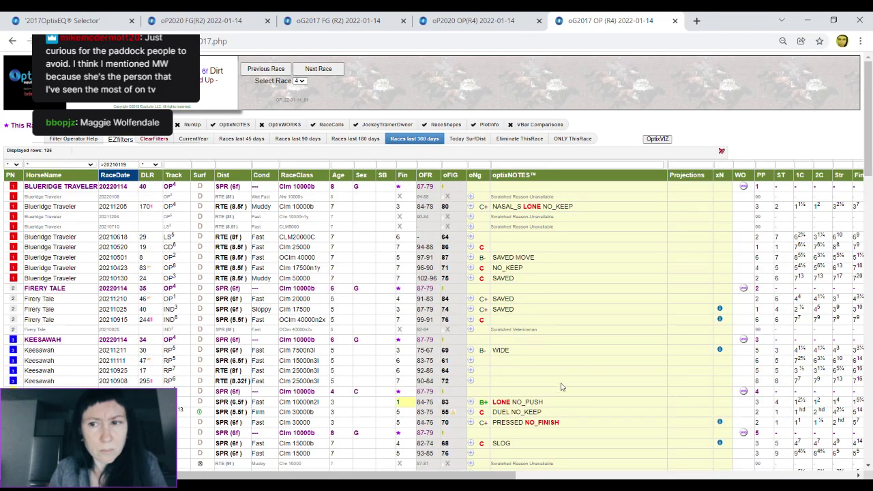
{"action": "scroll", "coordinate": [554, 466], "scroll_direction": "right", "scroll_amount": 5}
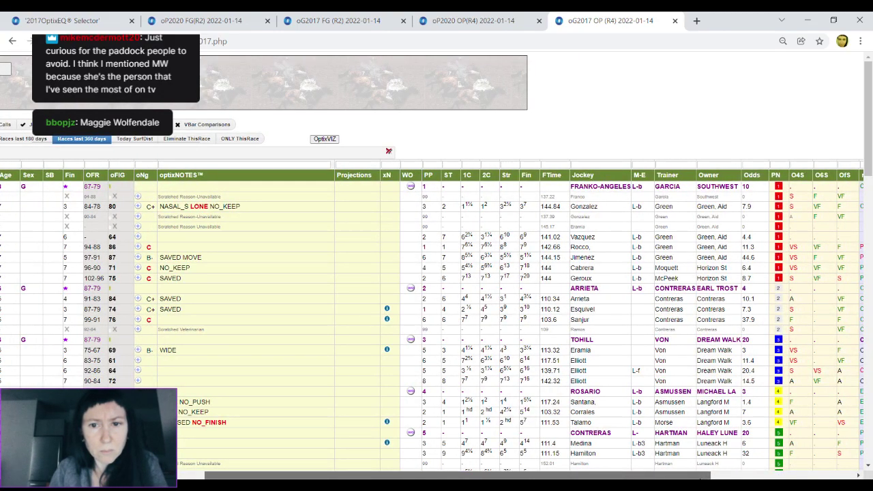
{"action": "left_click_drag", "start_coordinate": [696, 476], "coordinate": [498, 476]}
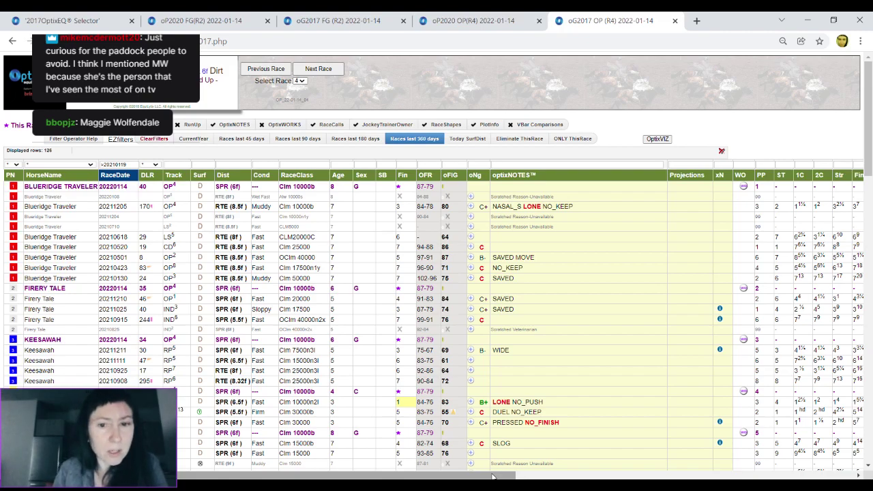
{"action": "left_click_drag", "start_coordinate": [493, 477], "coordinate": [505, 477]}
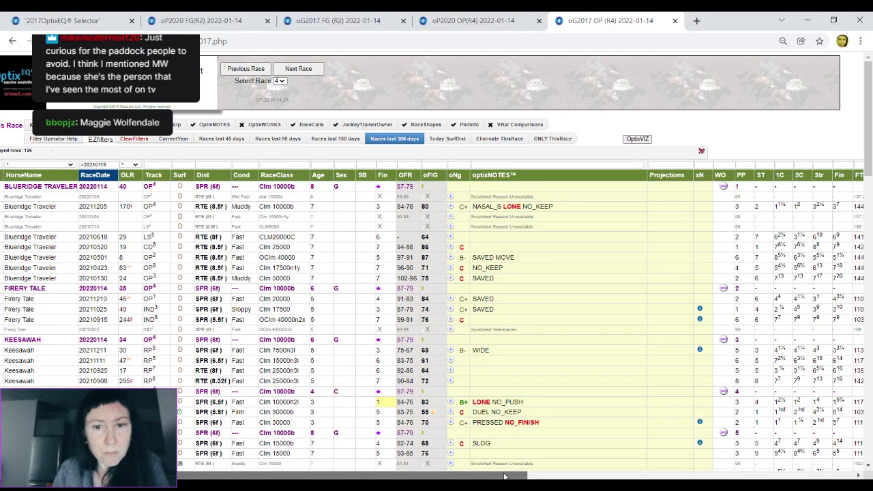
{"action": "mouse_move", "coordinate": [504, 477]}
{"action": "left_mouse_down"}
{"action": "mouse_move", "coordinate": [631, 479]}
{"action": "mouse_move", "coordinate": [501, 480]}
{"action": "left_mouse_up"}
Step: Clear the date filter, show only runner 2's and then runner 3's past races, and check Keesawah's OptixPLOT position
{"action": "left_click", "coordinate": [722, 151]}
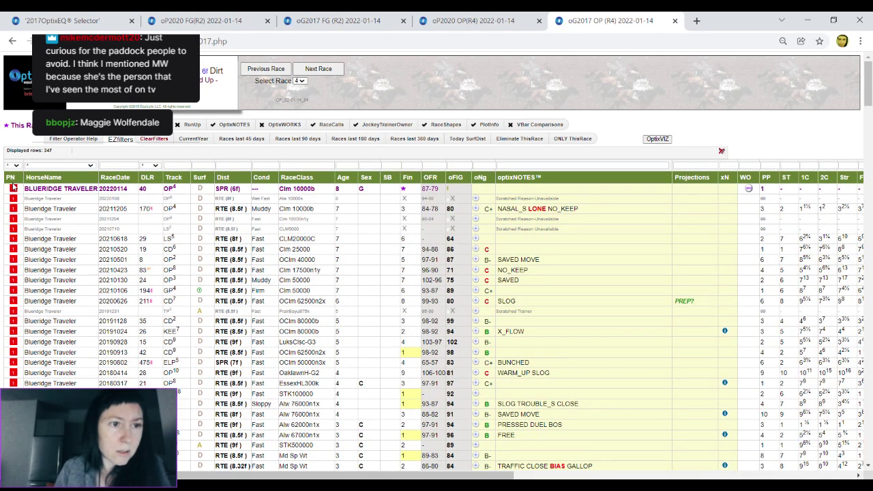
{"action": "left_click", "coordinate": [12, 188]}
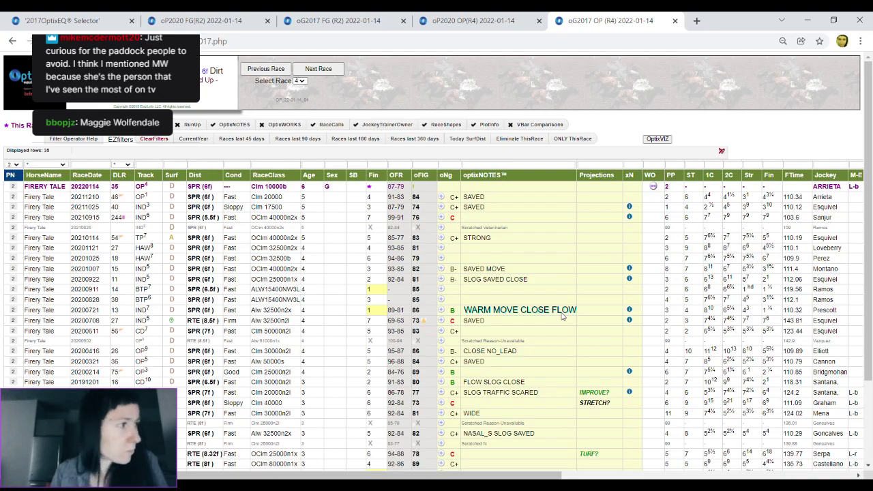
{"action": "left_click", "coordinate": [9, 166]}
{"action": "left_click", "coordinate": [12, 196]}
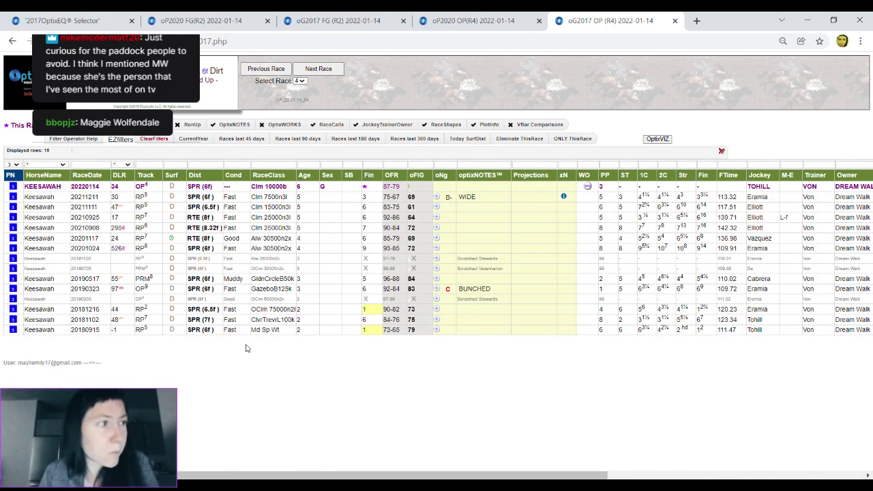
{"action": "left_click", "coordinate": [480, 21]}
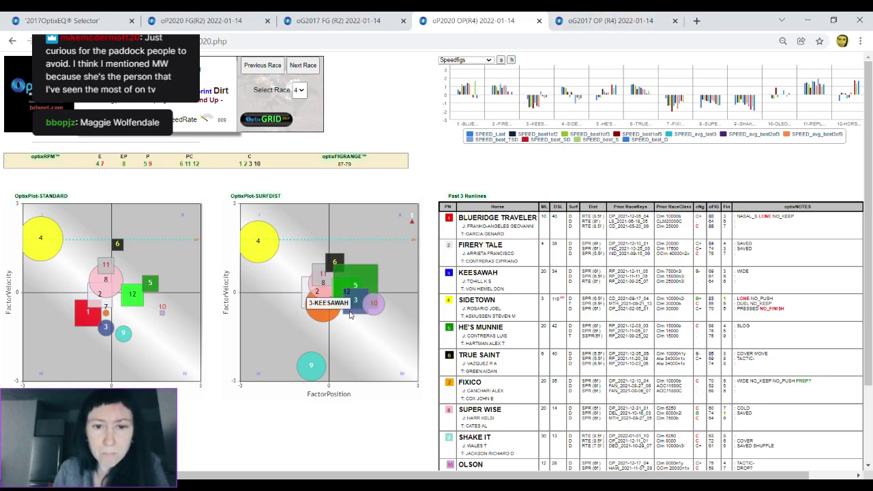
Step: Compare Keesawah's past races and notes in the OP race 4 OptixGRID with the race's OptixPLOT positions
{"action": "key", "text": "ctrl+Tab"}
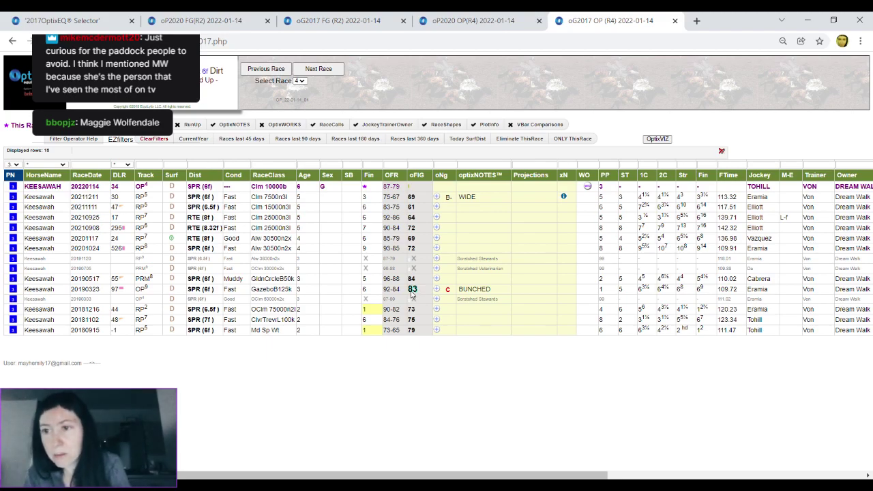
{"action": "left_click", "coordinate": [471, 20]}
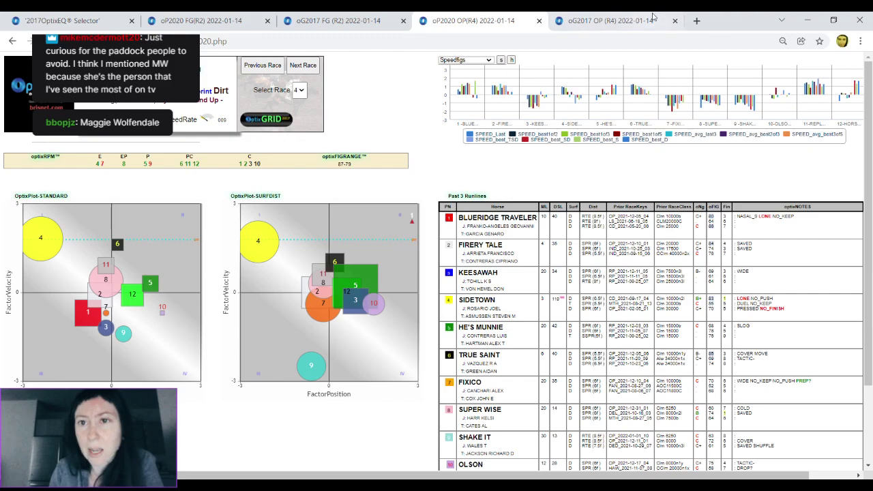
{"action": "left_click", "coordinate": [588, 25]}
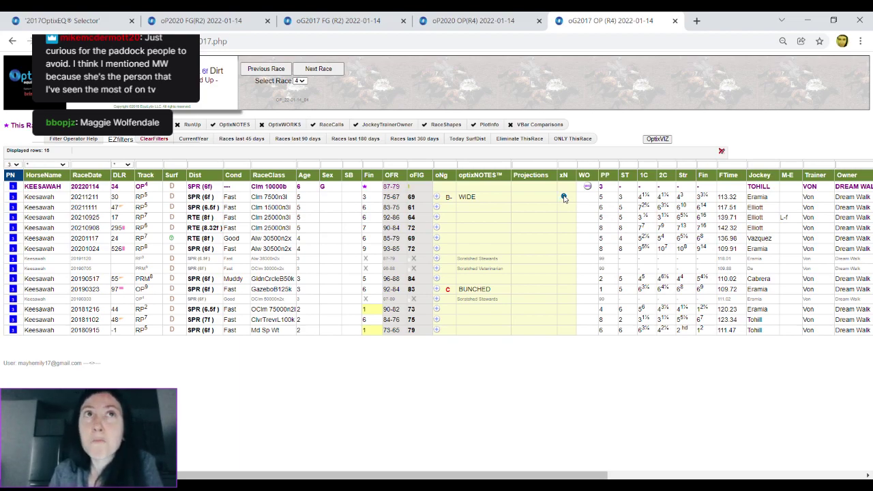
{"action": "left_click", "coordinate": [474, 21]}
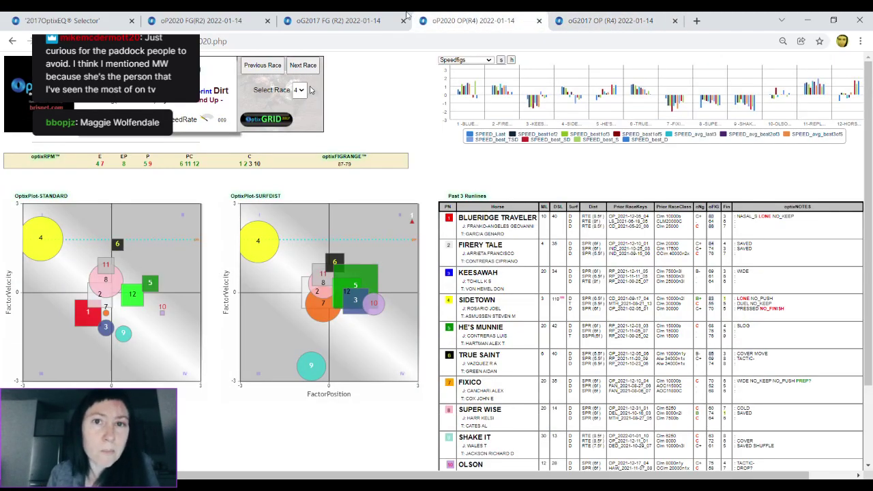
Step: Show only runner 4's past races in the OP race 4 OptixGRID and read Sidetown's OptixNOTES
{"action": "left_click", "coordinate": [595, 15]}
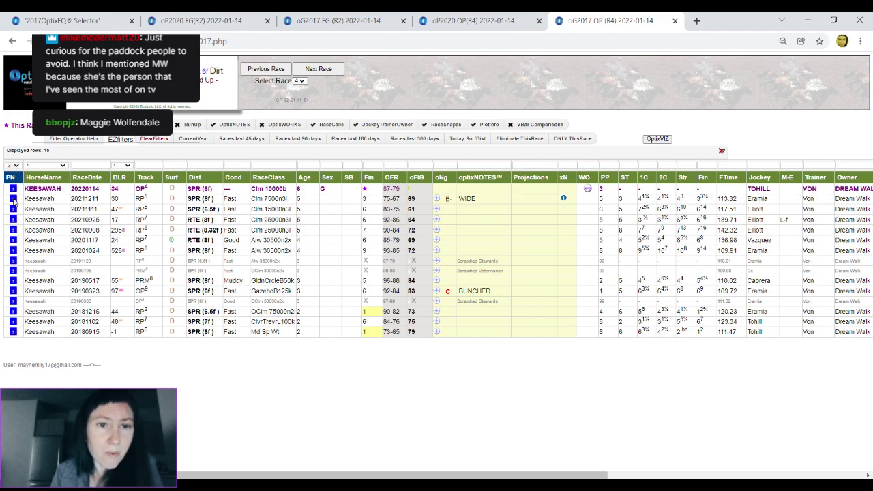
{"action": "key", "text": "Down"}
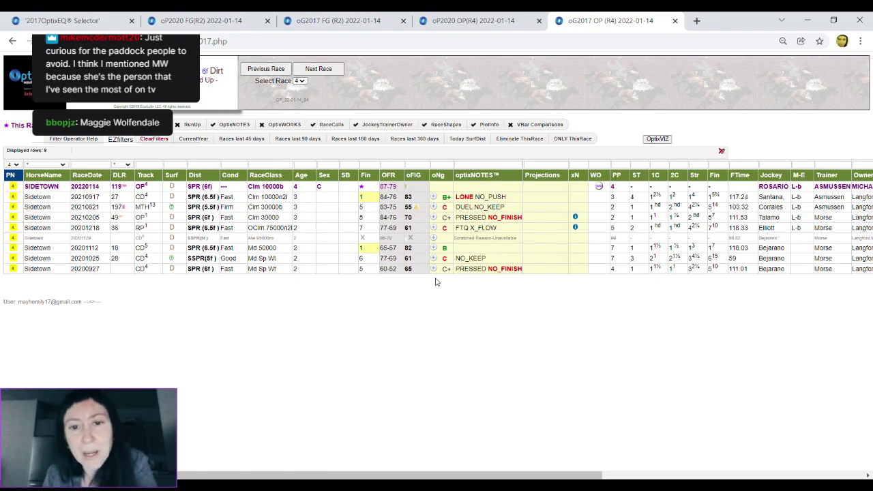
{"action": "mouse_move", "coordinate": [477, 244]}
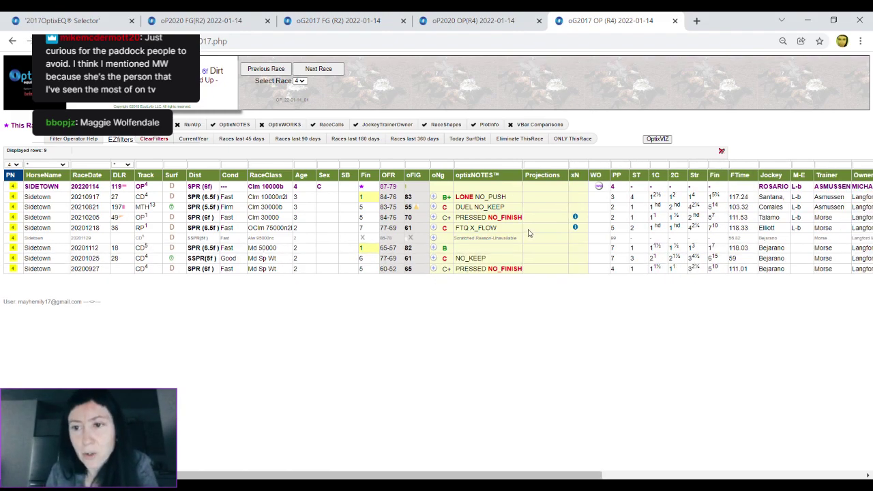
{"action": "mouse_move", "coordinate": [492, 213]}
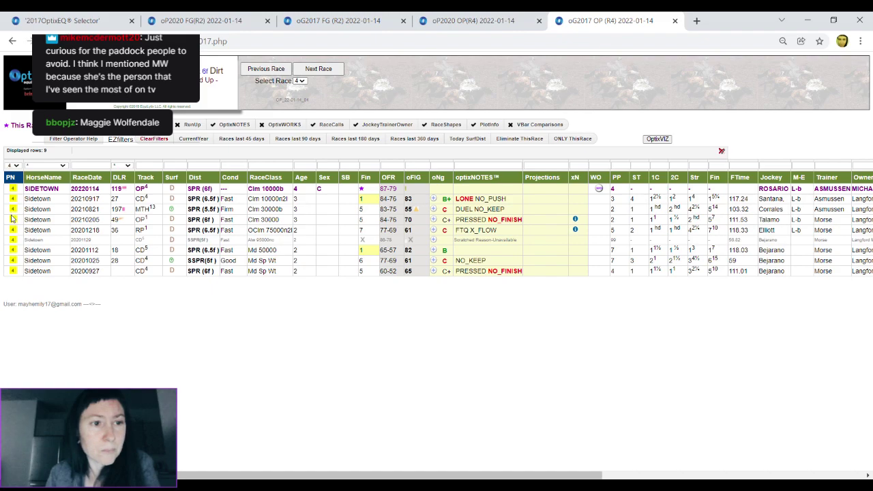
Step: Show only runner 5's past races and check He's Munnie's position in the surface-distance OptixPLOT
{"action": "key", "text": "Down"}
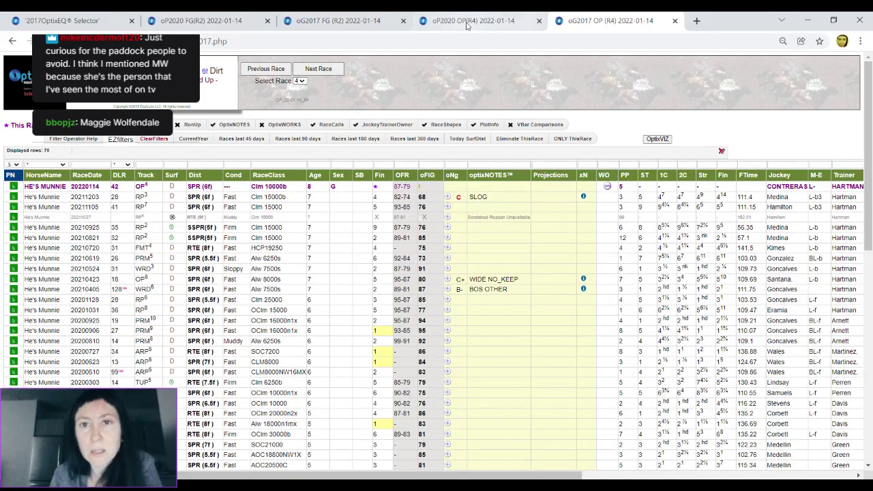
{"action": "left_click", "coordinate": [467, 21]}
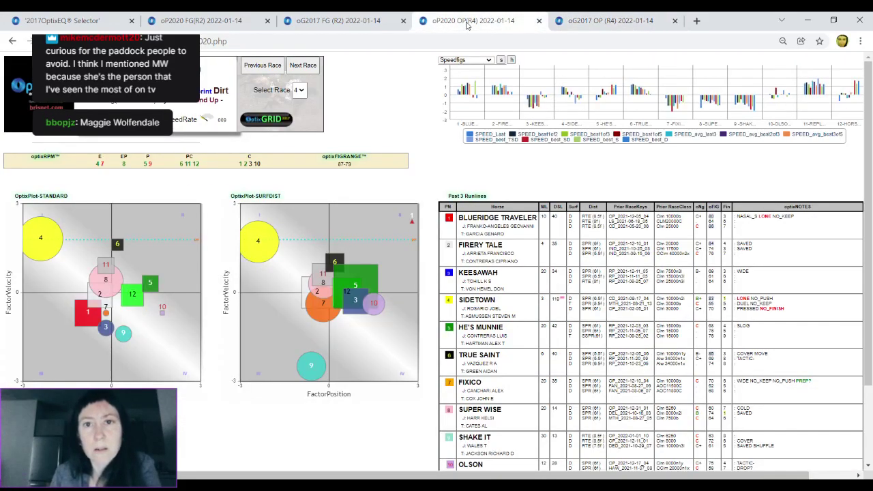
{"action": "mouse_move", "coordinate": [371, 273]}
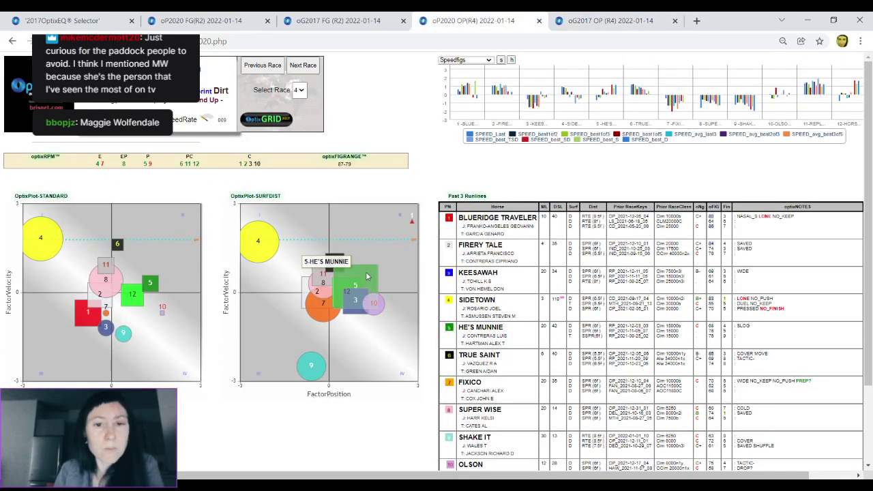
Step: Show only runner 6's past races and compare True Saint's entries and race classes with the OptixPLOT positions
{"action": "left_click", "coordinate": [573, 23]}
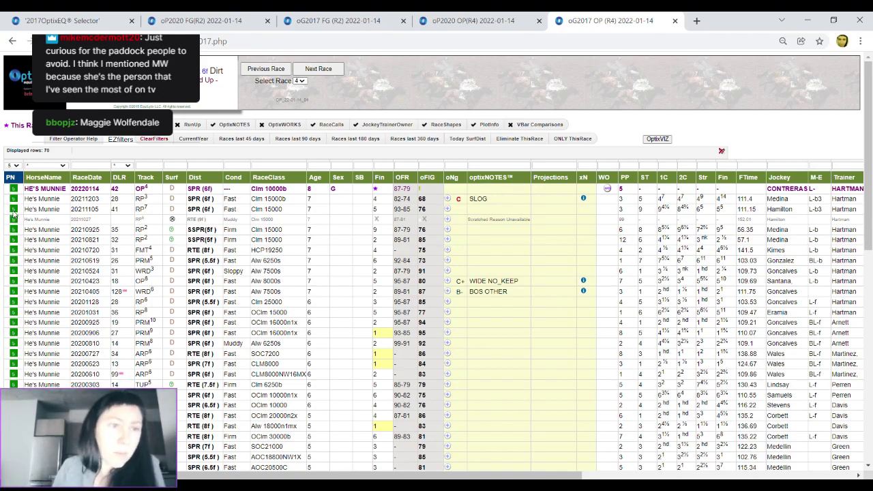
{"action": "key", "text": "Down"}
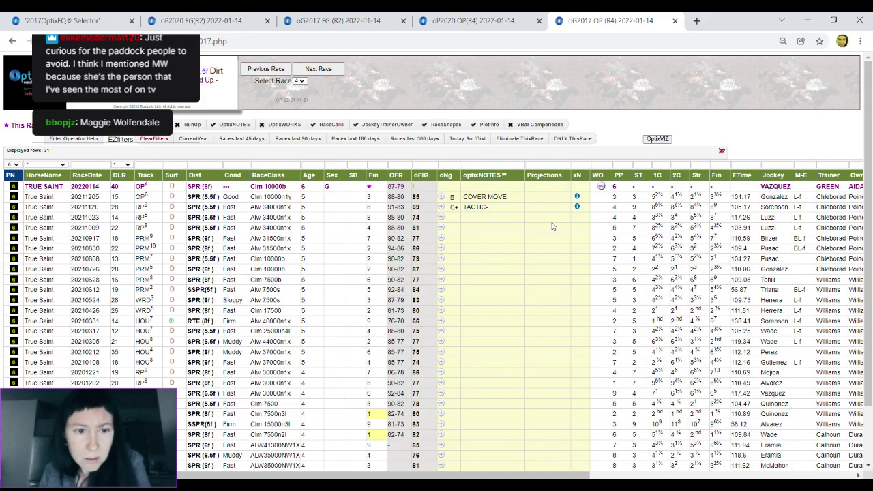
{"action": "left_click", "coordinate": [445, 19]}
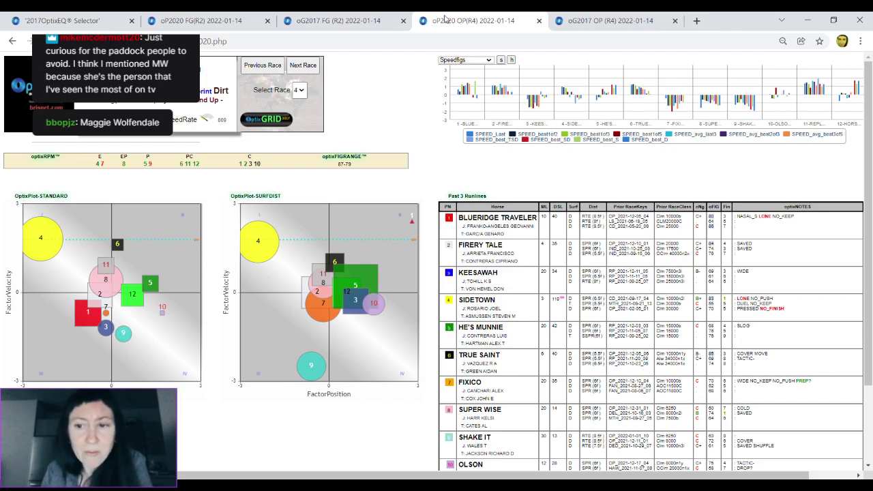
{"action": "left_click", "coordinate": [612, 22]}
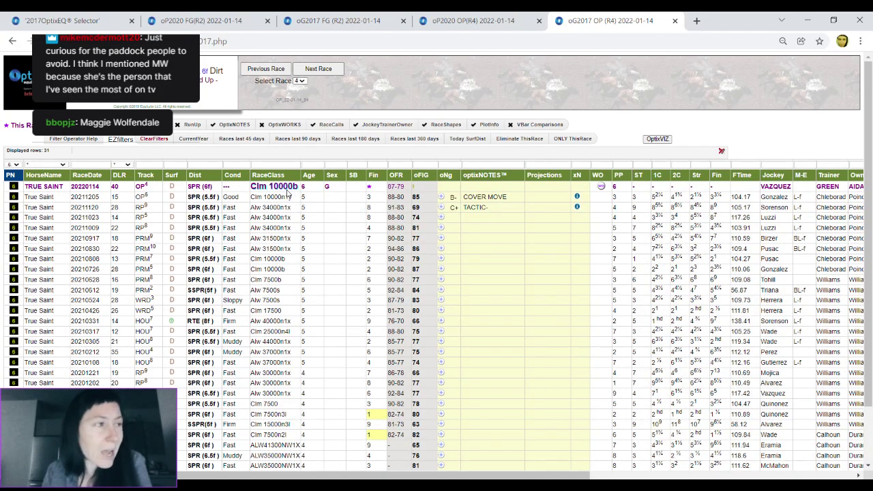
Step: Revisit runner 4's past races, switch to runner 7's, and check Fixico's jockey, trainer, owner and odds columns
{"action": "left_click", "coordinate": [12, 171]}
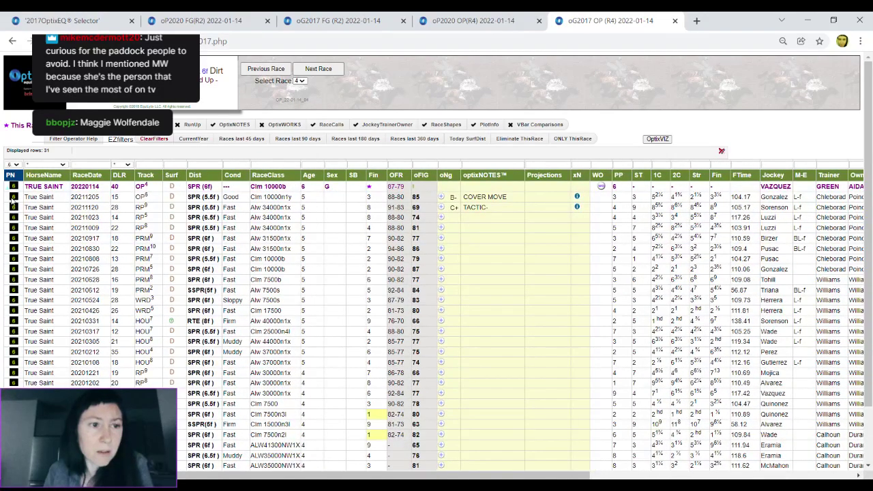
{"action": "left_click", "coordinate": [11, 199]}
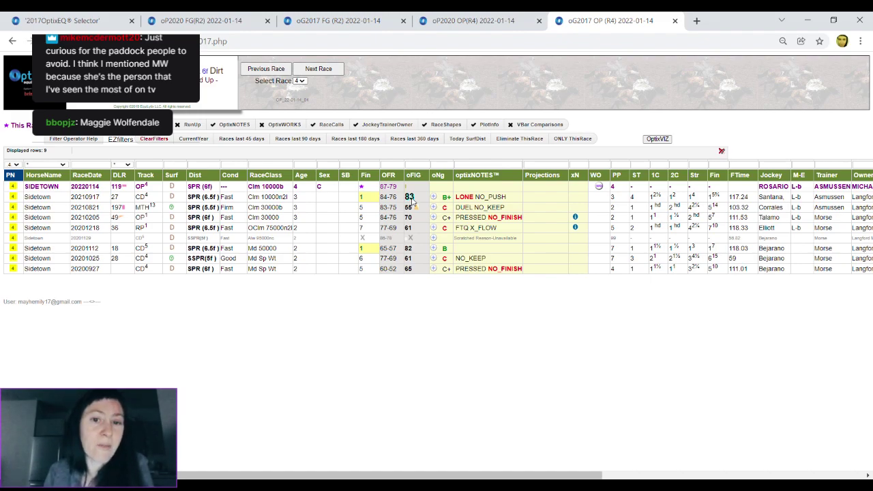
{"action": "left_click", "coordinate": [8, 175]}
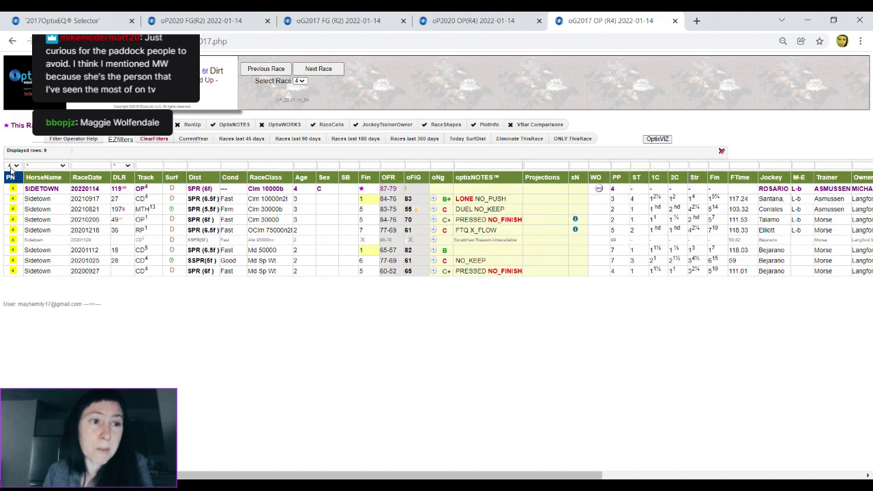
{"action": "left_click", "coordinate": [10, 223]}
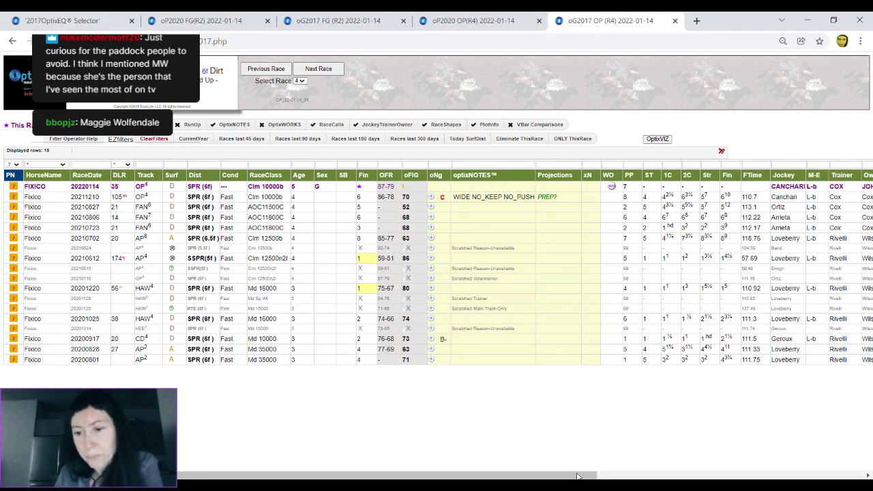
{"action": "left_click_drag", "start_coordinate": [575, 475], "coordinate": [577, 476]}
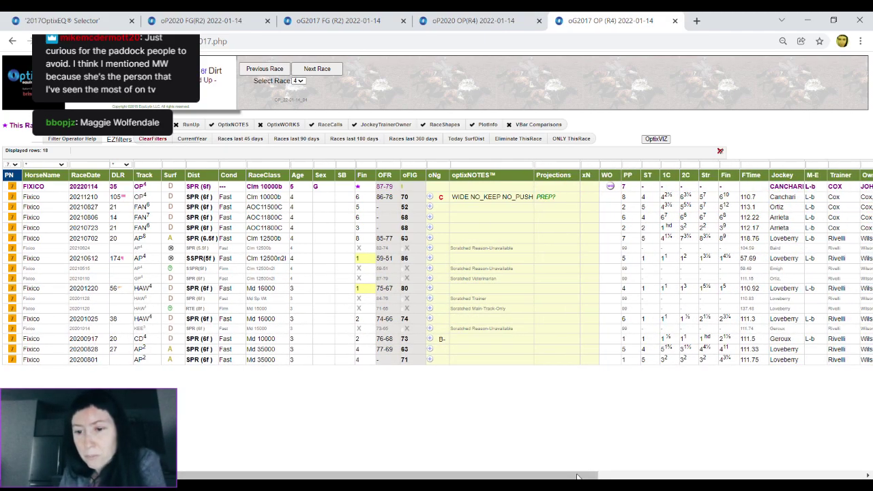
{"action": "left_click", "coordinate": [668, 475]}
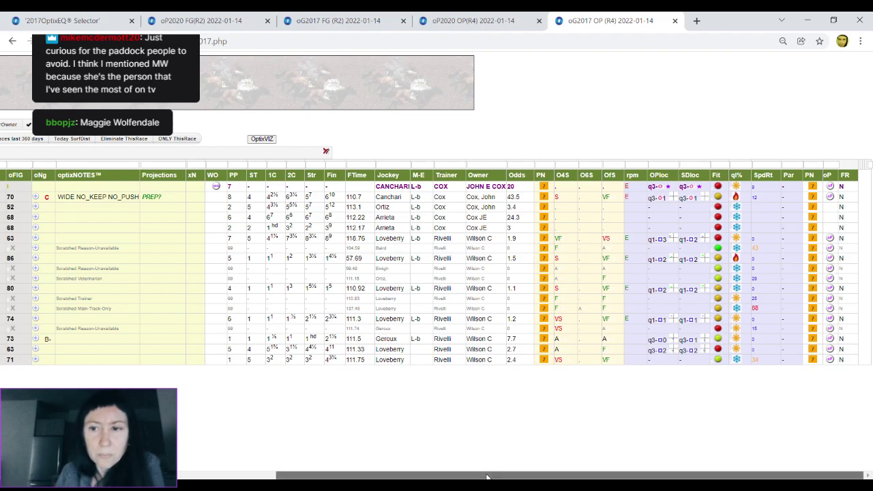
{"action": "left_click_drag", "start_coordinate": [510, 476], "coordinate": [292, 476]}
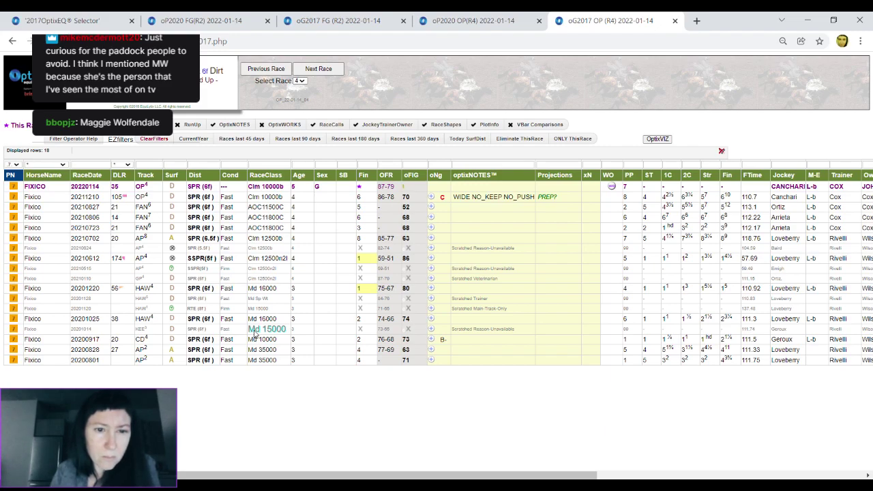
Step: Filter the grid to runner 8, runner 9 and runner 10 in turn, and check the OptixPLOT positions of Fixico and Shake It
{"action": "left_click", "coordinate": [15, 169]}
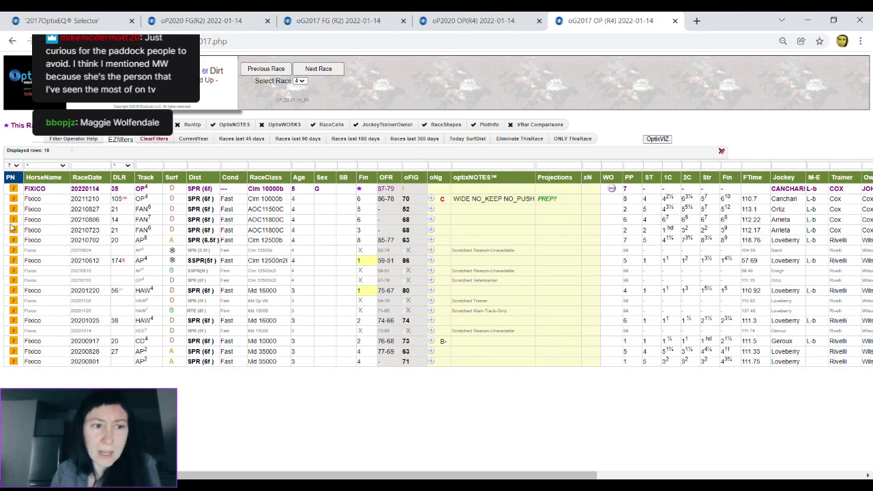
{"action": "left_click", "coordinate": [11, 229]}
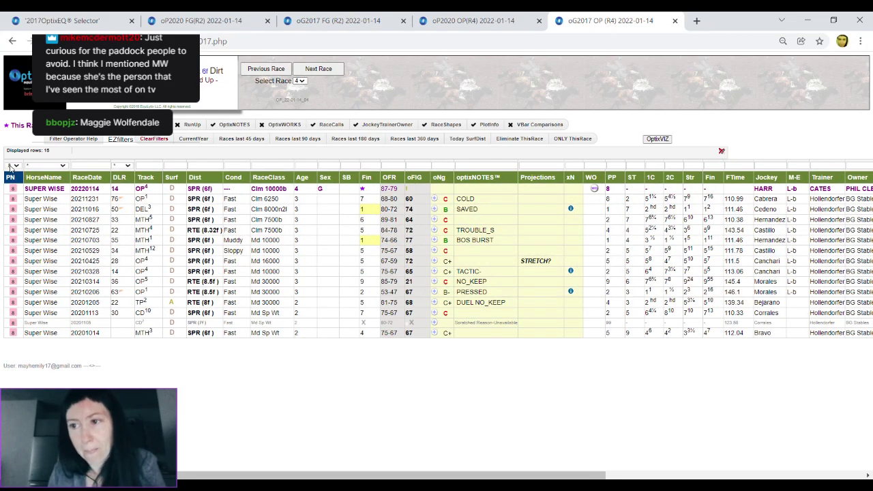
{"action": "left_click", "coordinate": [12, 234]}
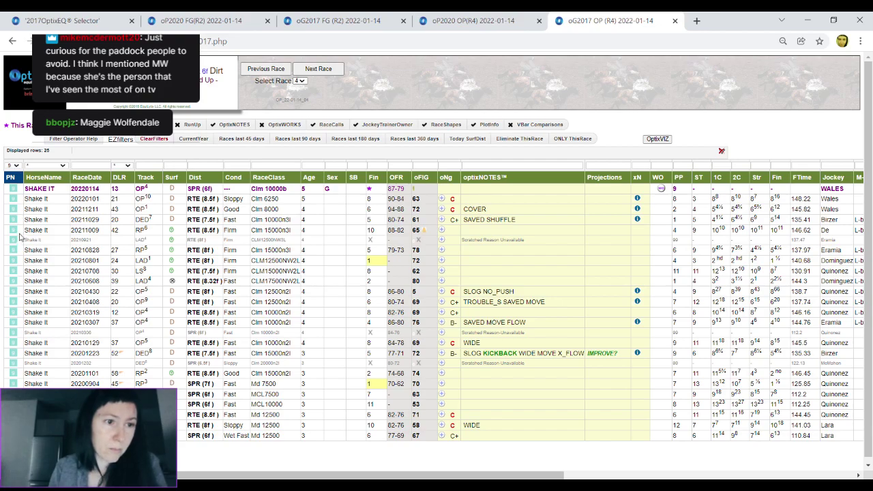
{"action": "key", "text": "Down"}
{"action": "left_click", "coordinate": [485, 15]}
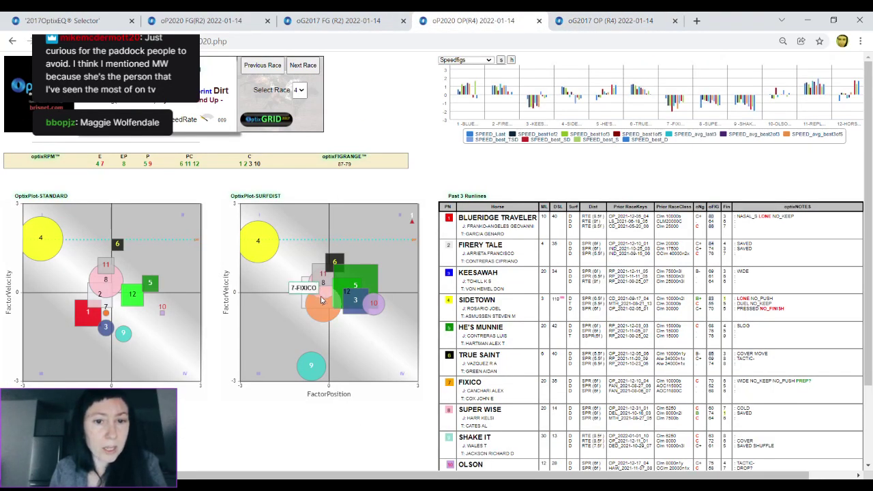
{"action": "mouse_move", "coordinate": [311, 369]}
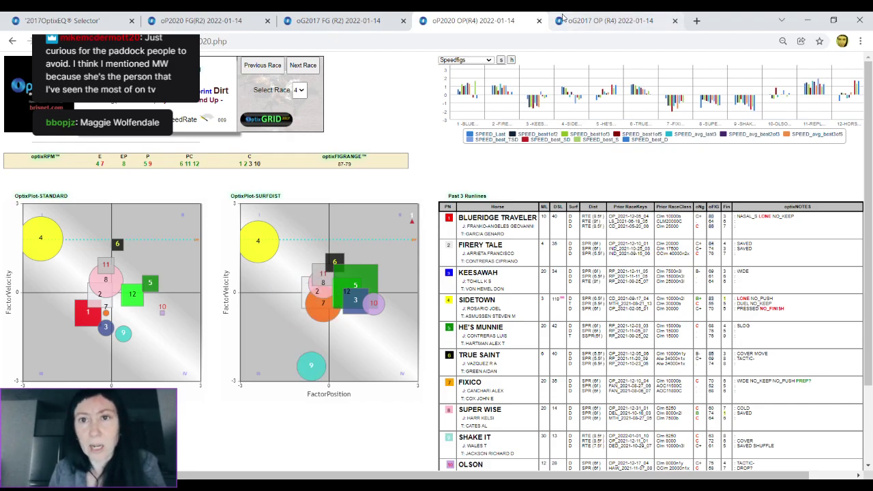
Step: Examine Olson's past races and horse details, and check runner 10's OptixPLOT position
{"action": "left_click", "coordinate": [600, 21]}
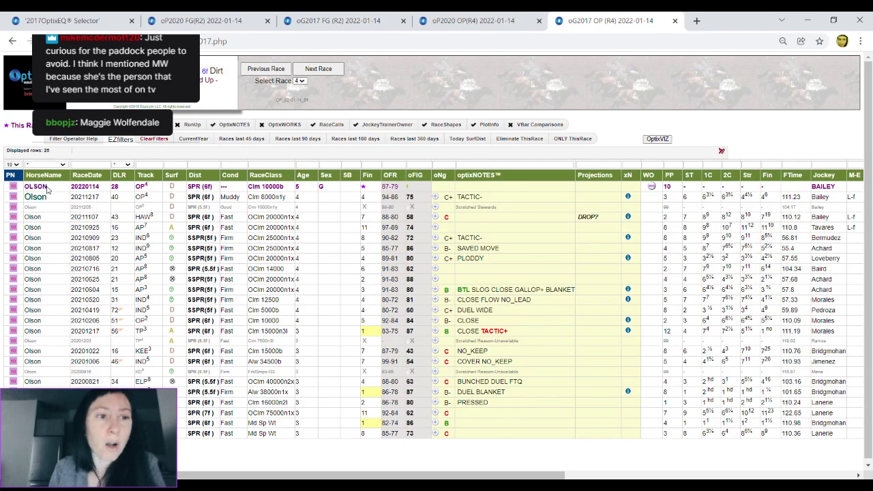
{"action": "mouse_move", "coordinate": [48, 192]}
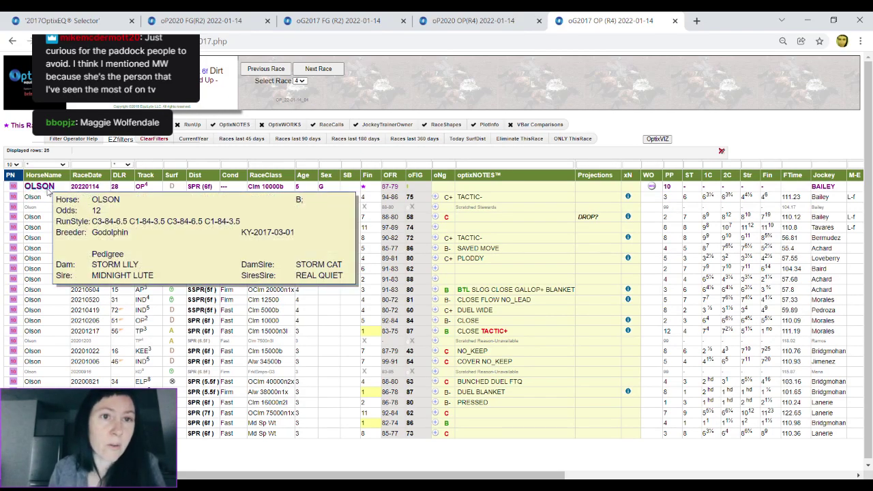
{"action": "left_click", "coordinate": [437, 15]}
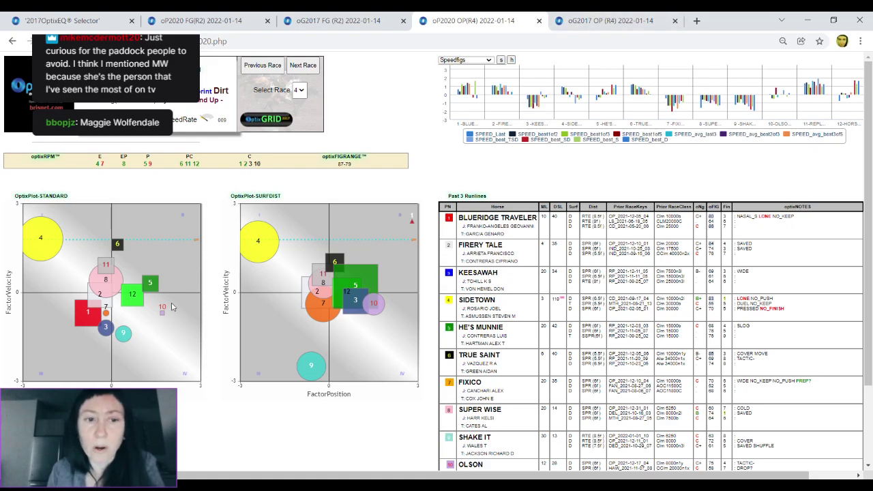
Step: Show only runner 11's and then runner 12's past races, and read Horse Greedy's OptixNOTES
{"action": "left_click", "coordinate": [601, 22]}
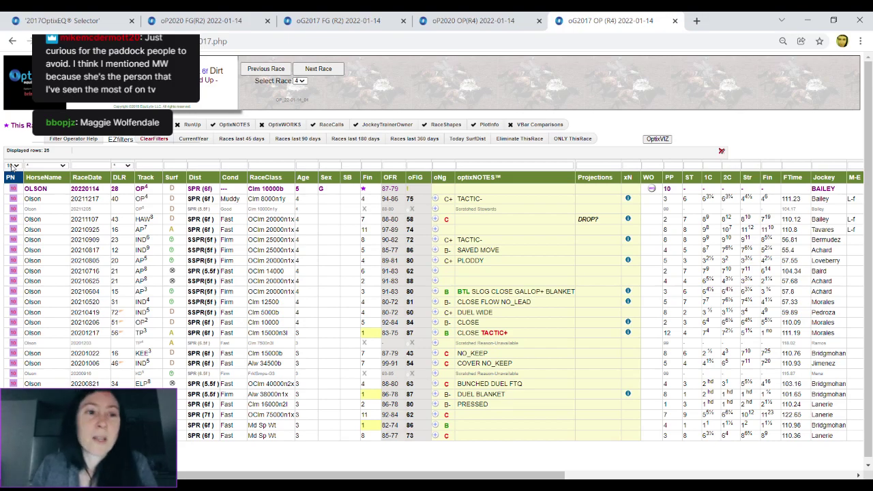
{"action": "left_click", "coordinate": [12, 244]}
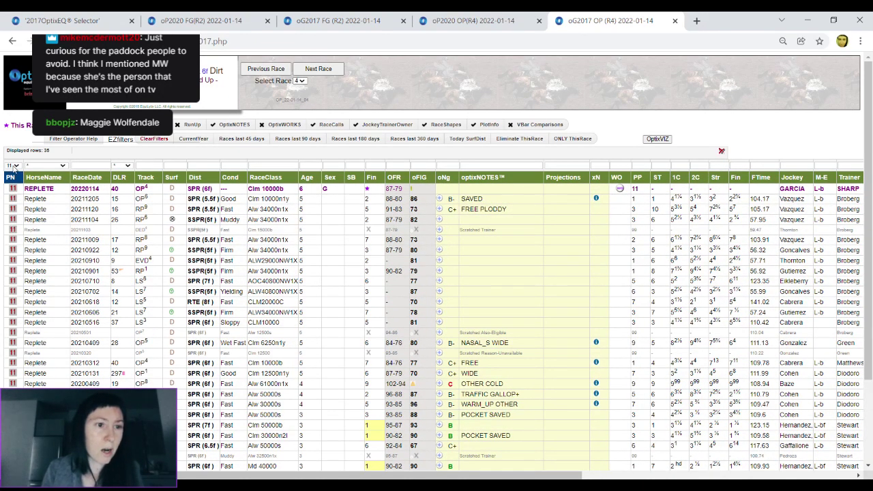
{"action": "left_click", "coordinate": [10, 249]}
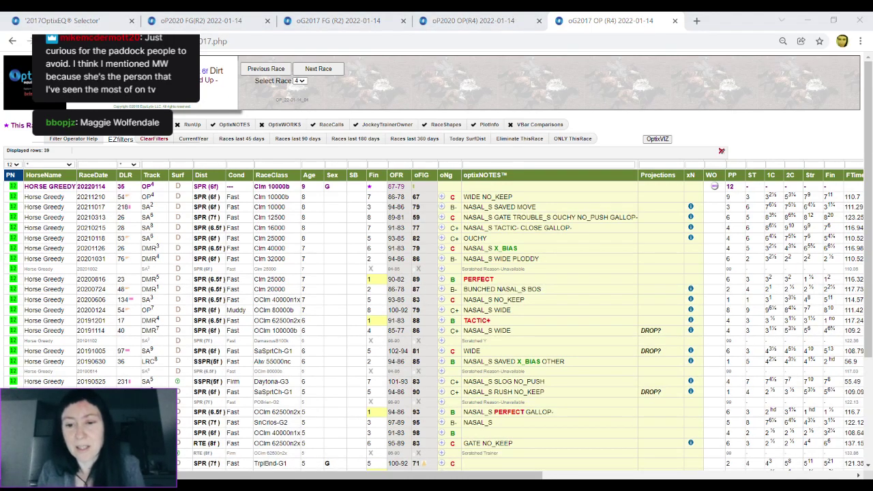
{"action": "left_click", "coordinate": [568, 479]}
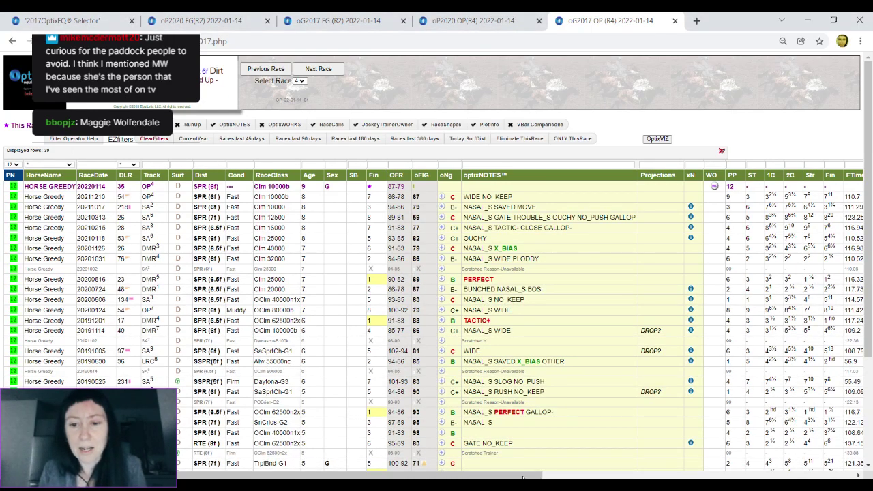
{"action": "left_click_drag", "start_coordinate": [551, 477], "coordinate": [521, 476]}
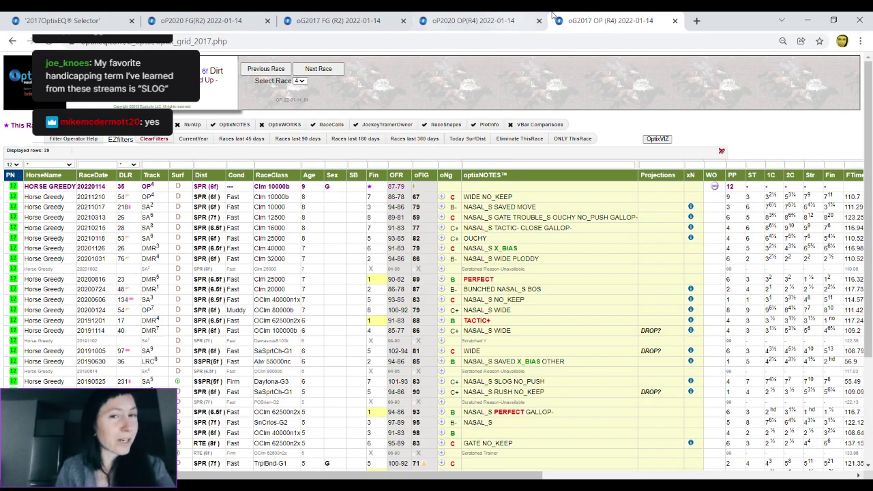
Step: Compare Horse Greedy's past races with runner 12's position in the OptixPLOT for OP race 4
{"action": "left_click", "coordinate": [338, 22]}
{"action": "left_click", "coordinate": [448, 23]}
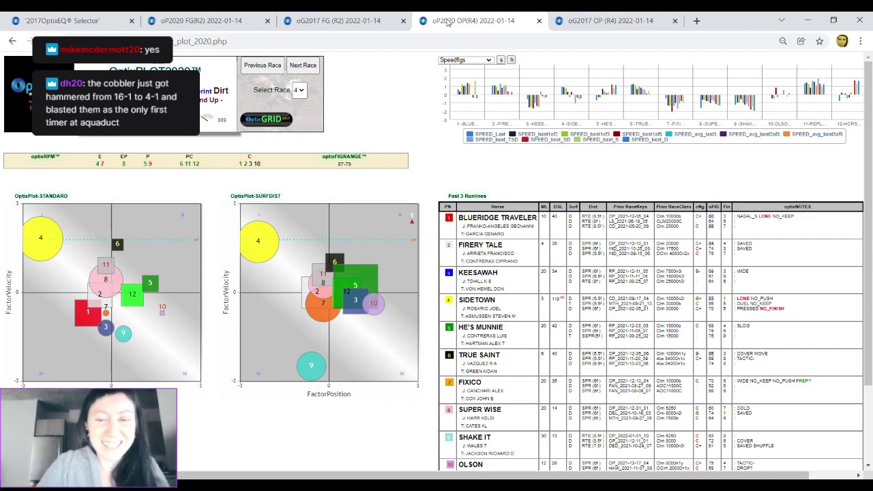
{"action": "left_click", "coordinate": [610, 20]}
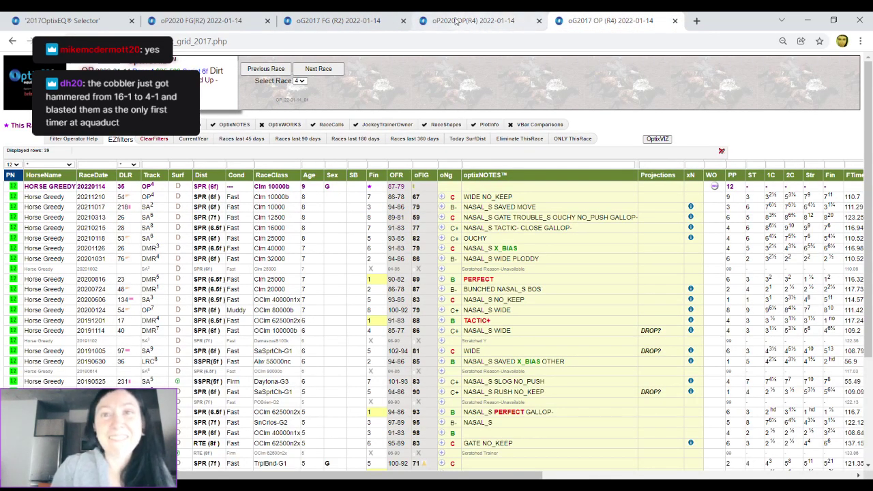
{"action": "left_click", "coordinate": [455, 21]}
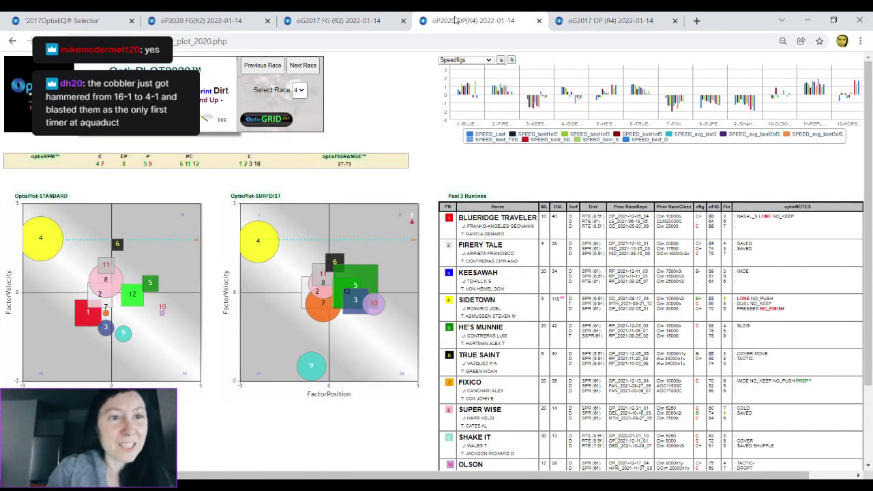
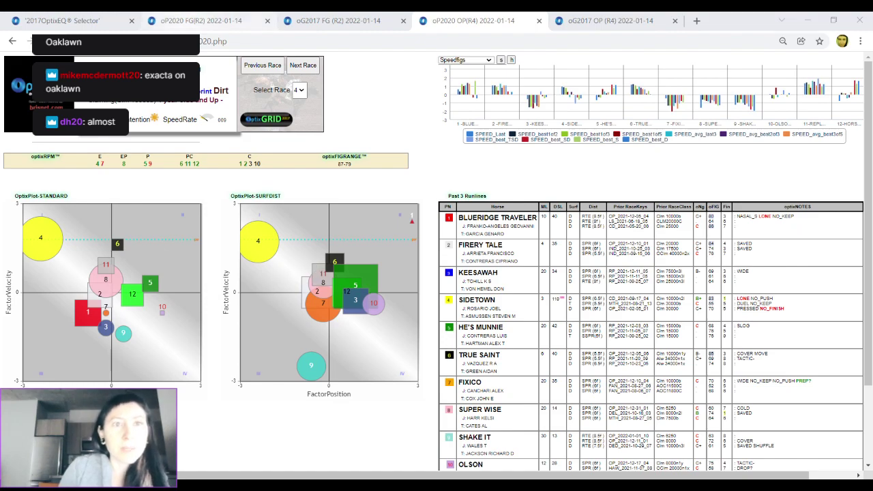
Step: Advance both the FG OptixPLOT and the FG OptixGRID to race 3
{"action": "left_click", "coordinate": [206, 22]}
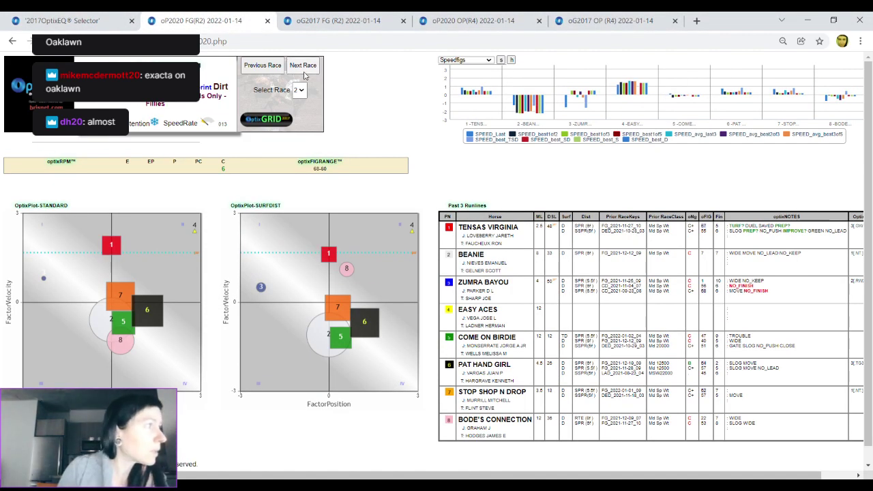
{"action": "left_click", "coordinate": [303, 68]}
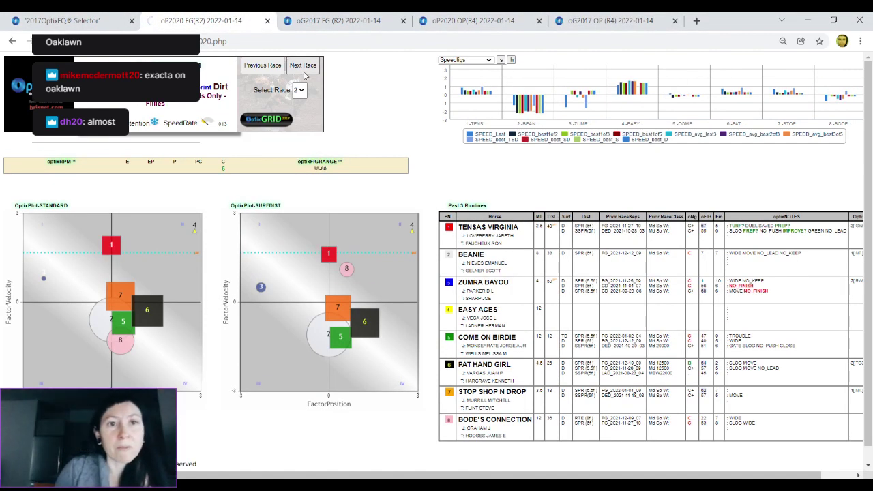
{"action": "key", "text": "ctrl+Tab"}
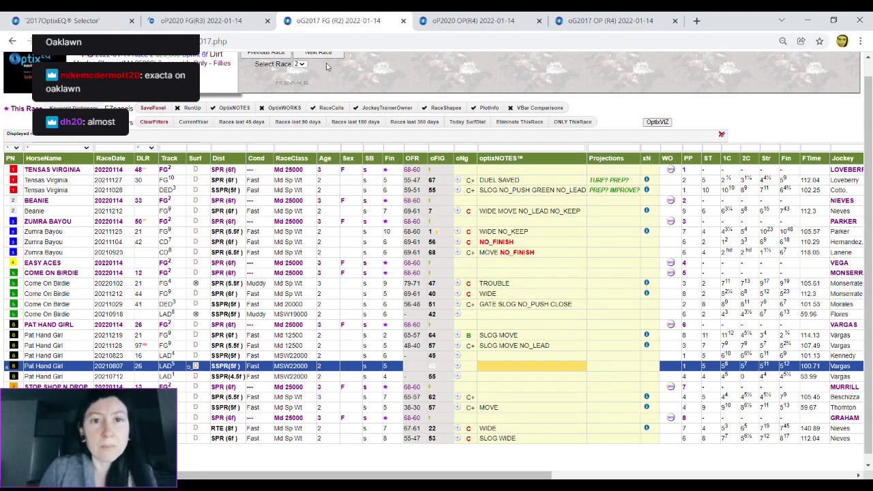
{"action": "left_click", "coordinate": [326, 58]}
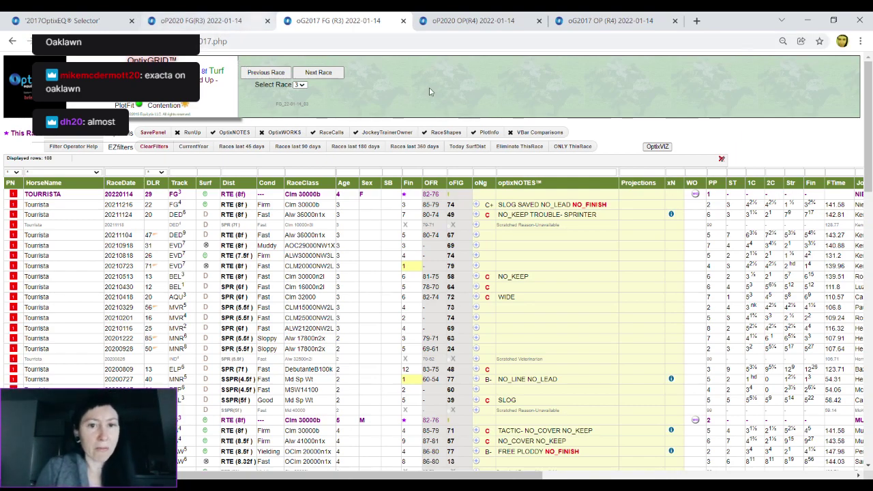
Step: Check the FG race 3 plot, limit its grid to races from the last 180 days, and review all five runners' past races
{"action": "left_click", "coordinate": [218, 15]}
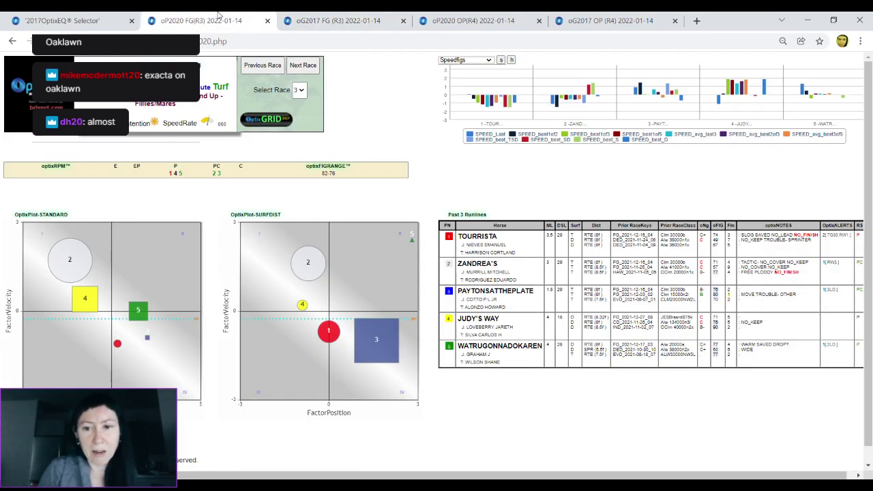
{"action": "left_click", "coordinate": [319, 16]}
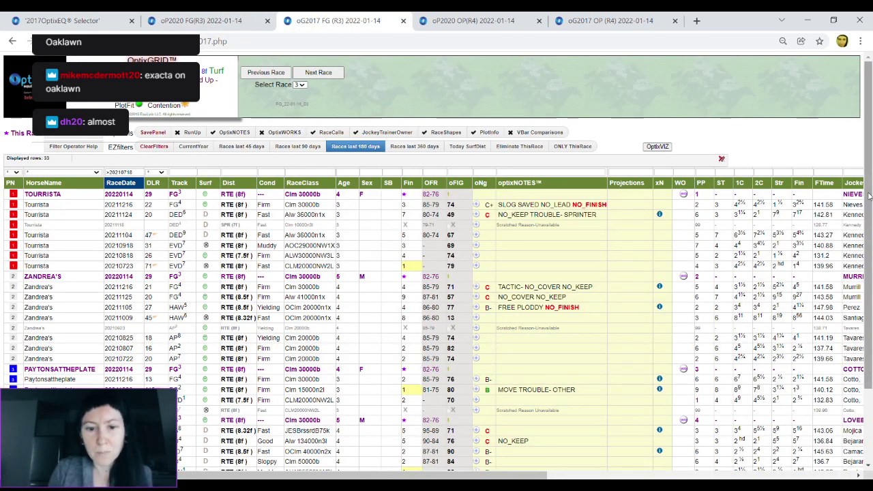
{"action": "left_click_drag", "start_coordinate": [868, 196], "coordinate": [853, 257]}
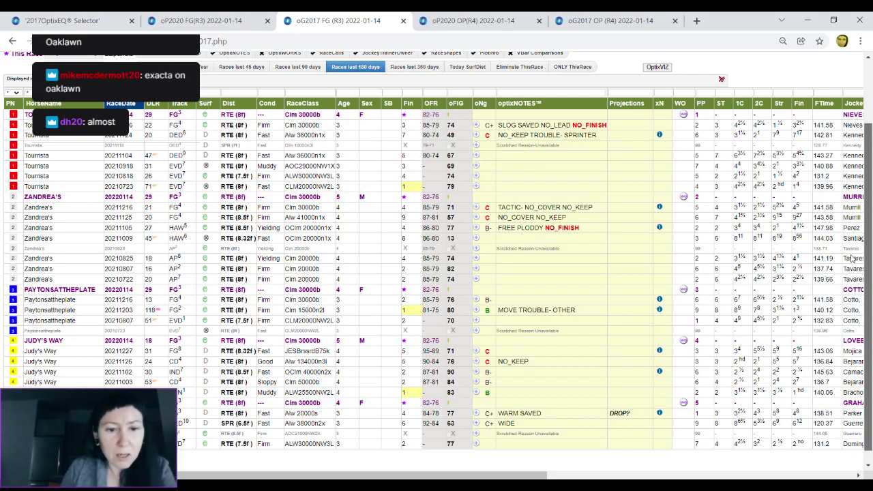
{"action": "left_click_drag", "start_coordinate": [852, 258], "coordinate": [848, 264]}
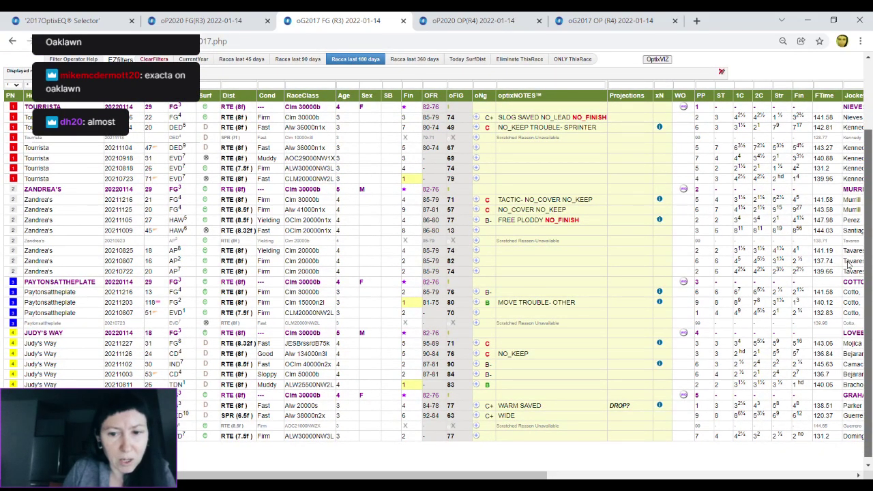
{"action": "left_click_drag", "start_coordinate": [849, 264], "coordinate": [848, 269]}
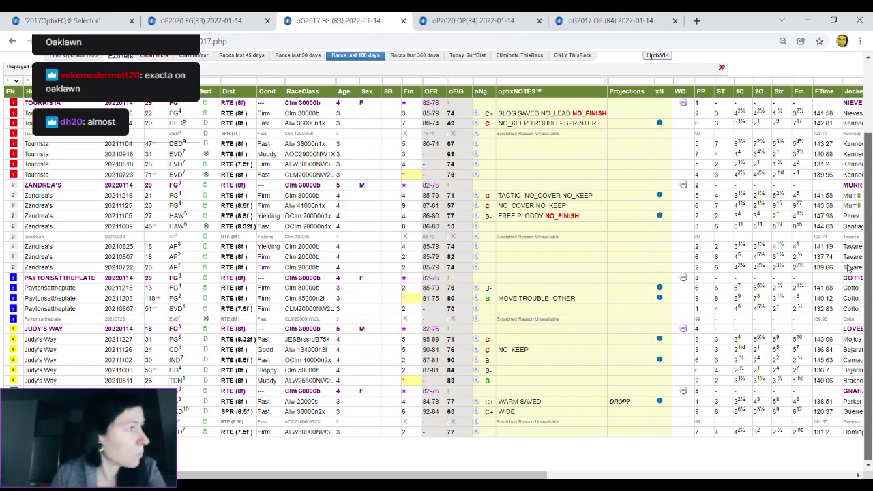
{"action": "left_click_drag", "start_coordinate": [848, 268], "coordinate": [846, 261]}
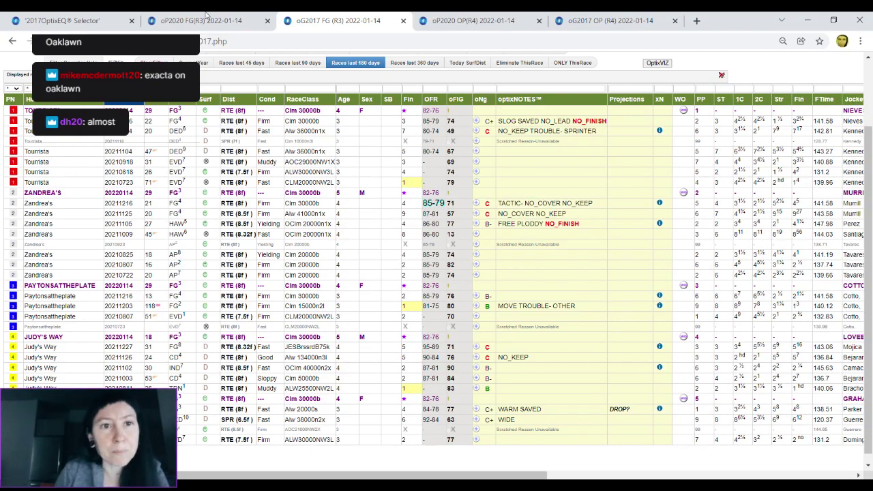
Step: Compare the FG race 3 plot positions with Zandrea's OptixNOTES in the grid
{"action": "left_click", "coordinate": [208, 19]}
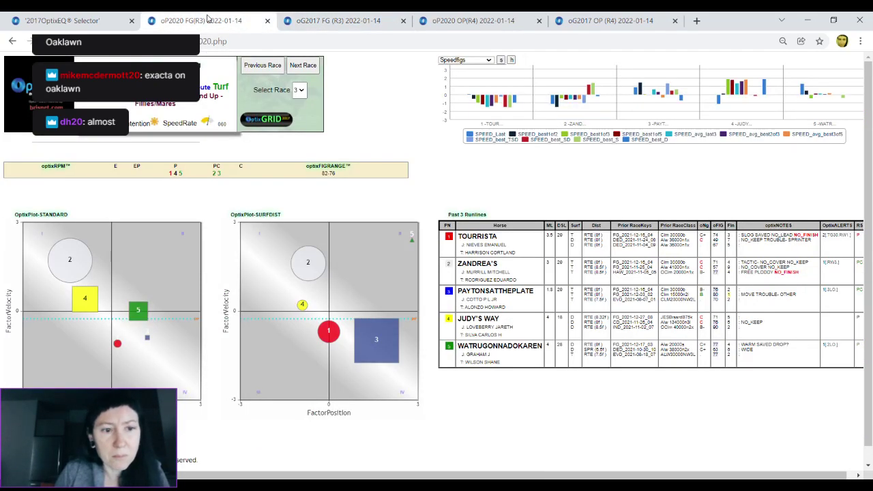
{"action": "left_click", "coordinate": [323, 19]}
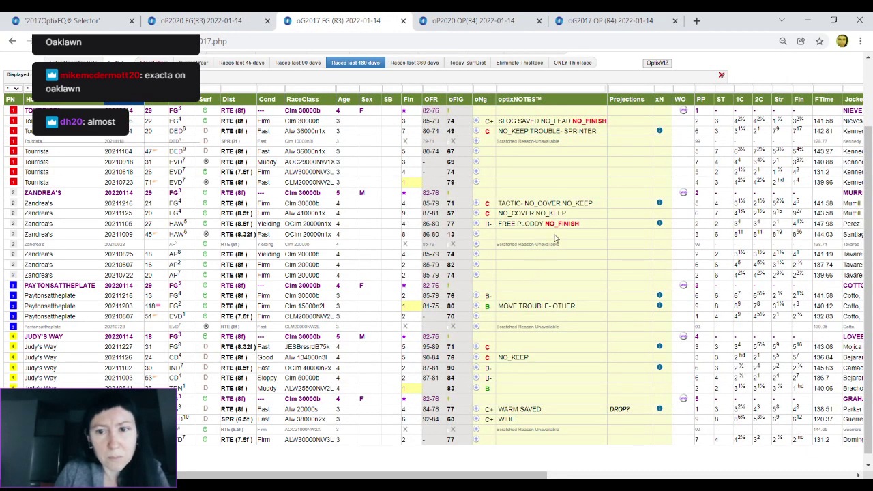
{"action": "mouse_move", "coordinate": [571, 202]}
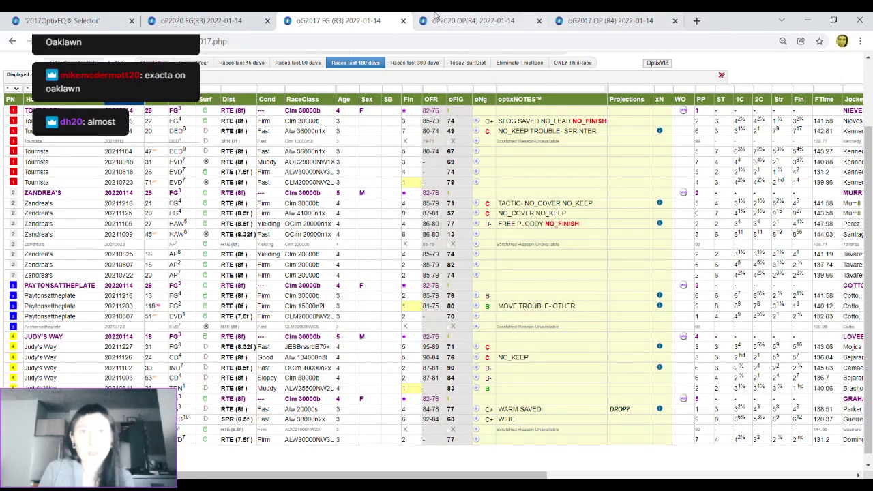
Step: Advance the OP OptixPLOT and OptixGRID to race 5, rechecking the FG race 3 plot in between
{"action": "left_click", "coordinate": [471, 21]}
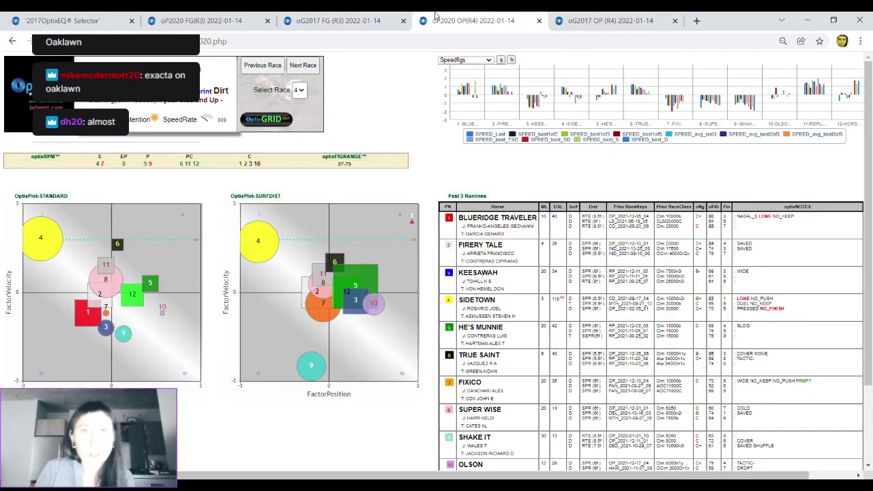
{"action": "left_click", "coordinate": [303, 66]}
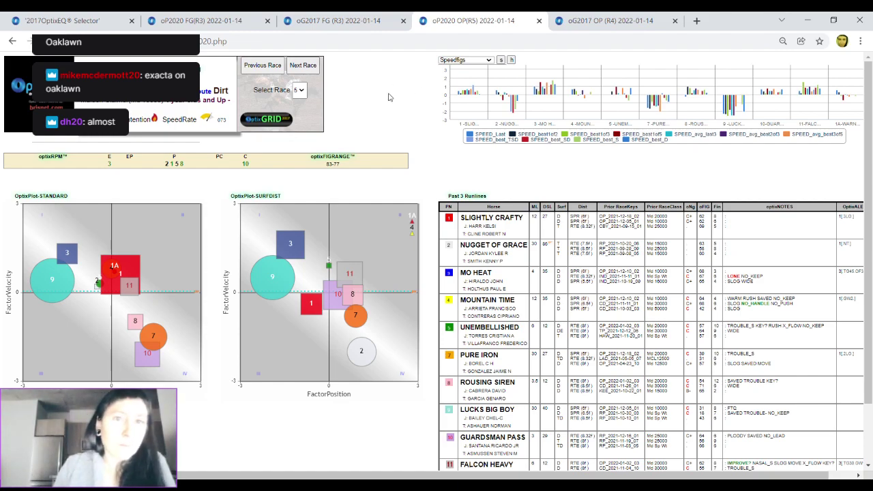
{"action": "left_click", "coordinate": [194, 21]}
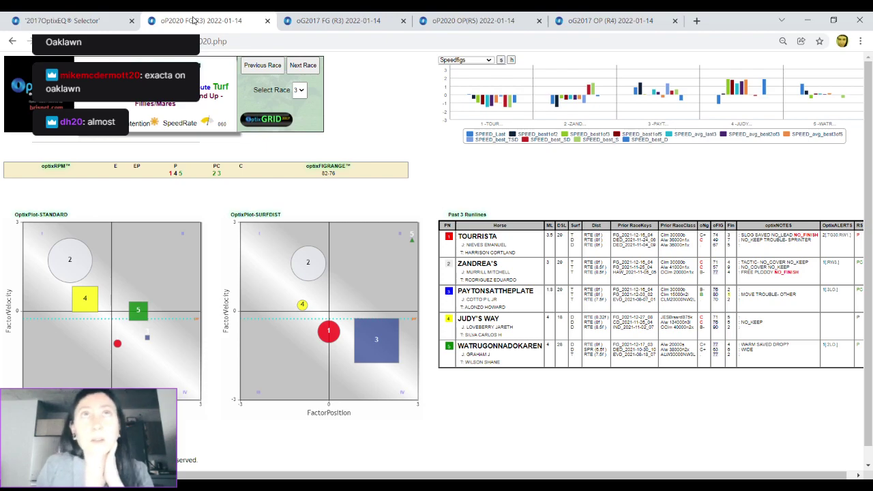
{"action": "left_click", "coordinate": [430, 17]}
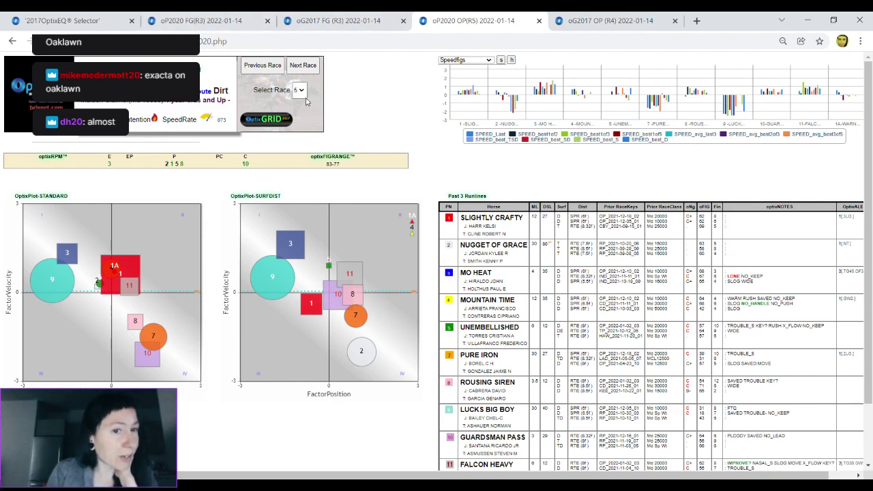
{"action": "left_click", "coordinate": [614, 17]}
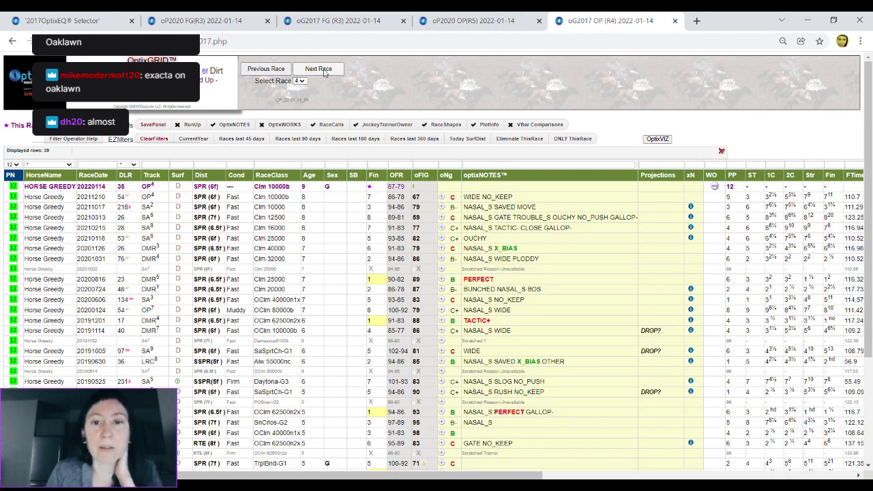
{"action": "left_click", "coordinate": [325, 72]}
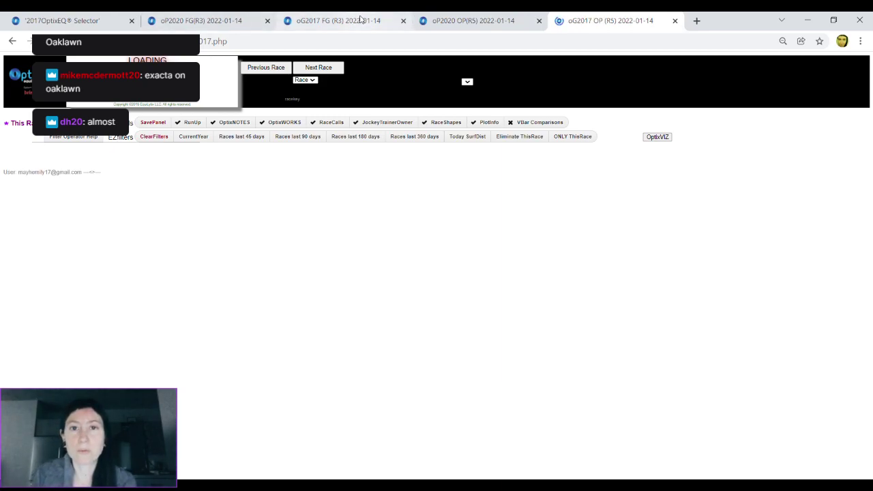
Step: Identify runner 11 on the OP race 5 plot, show only Falcon Heavy's past races, and read the jockey, trainer, owner and odds columns
{"action": "left_click", "coordinate": [470, 21]}
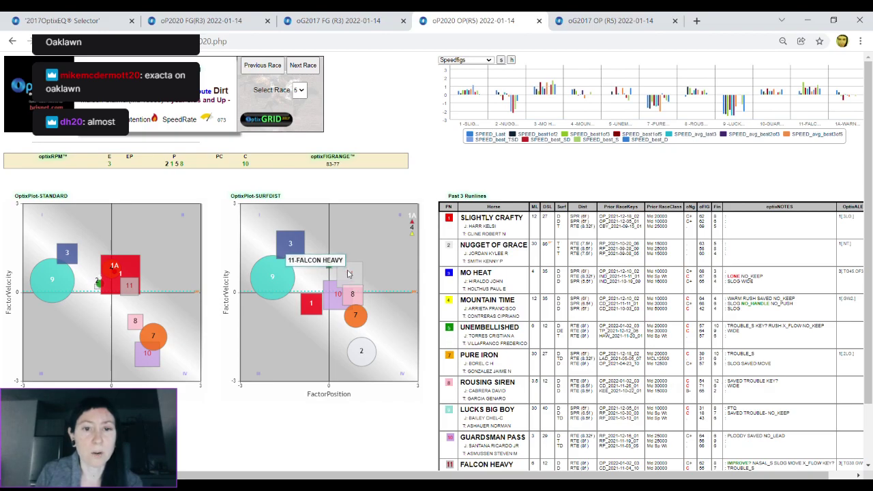
{"action": "left_click", "coordinate": [594, 16]}
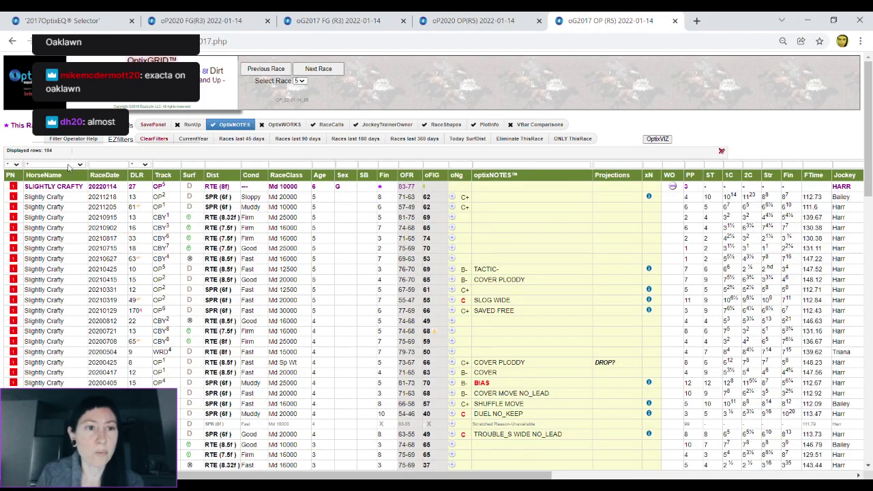
{"action": "left_click", "coordinate": [16, 240]}
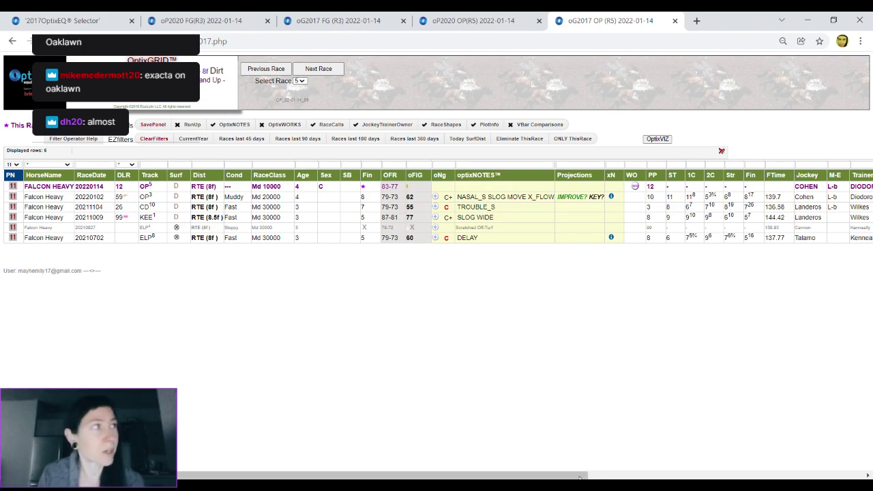
{"action": "left_click_drag", "start_coordinate": [579, 477], "coordinate": [728, 464]}
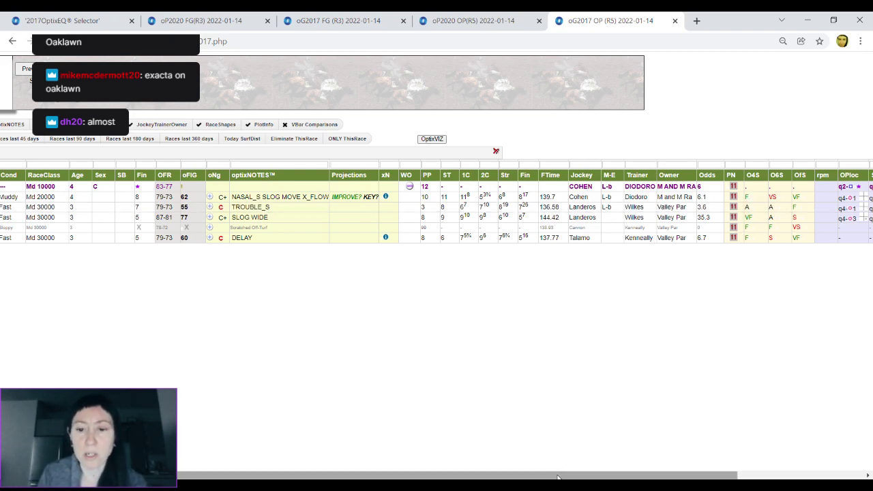
{"action": "left_click_drag", "start_coordinate": [558, 477], "coordinate": [408, 477]}
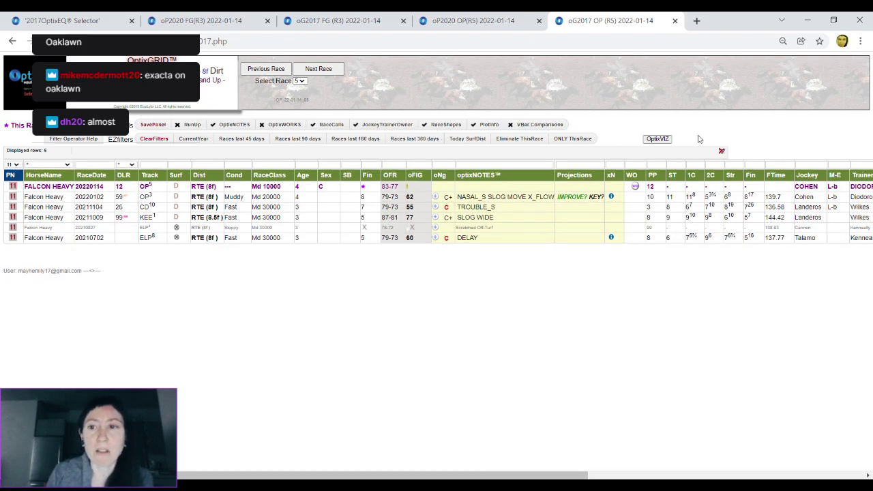
Step: Clear the runner 11 filter, limit the OP race 5 grid to the last 90 days, and read the runners' notes and projections
{"action": "left_click", "coordinate": [721, 153]}
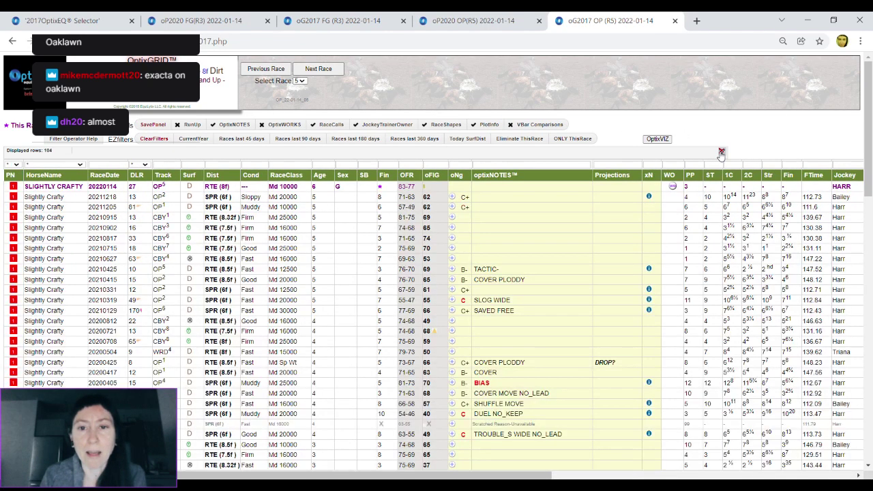
{"action": "left_click", "coordinate": [310, 141]}
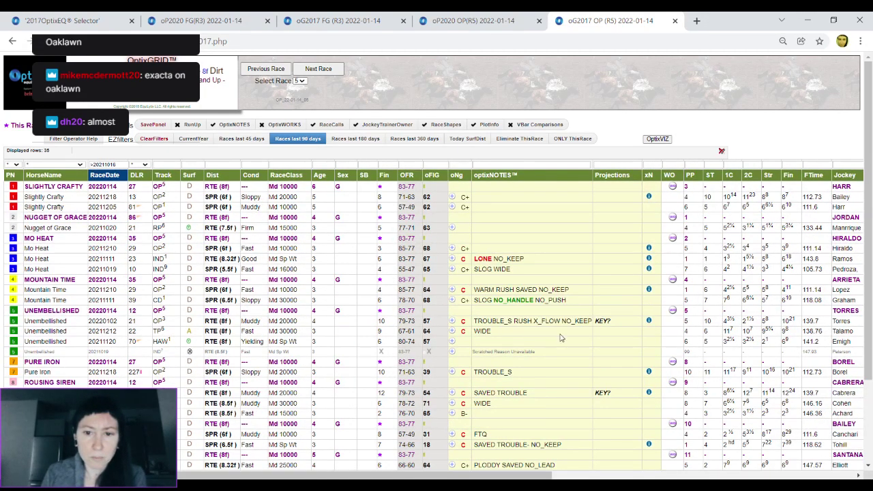
{"action": "left_click", "coordinate": [610, 329]}
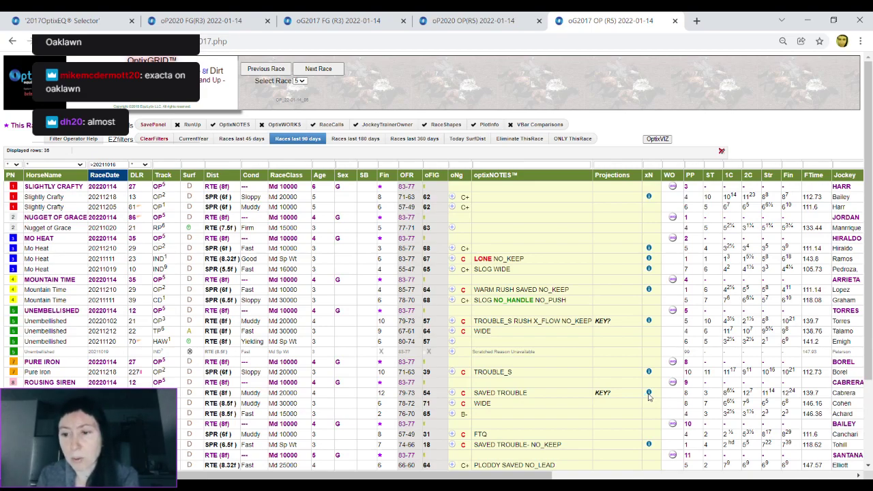
Step: Examine the trainer, owner and odds columns for OP race 5, and review the remaining runners' recent races down to the last entry
{"action": "left_click_drag", "start_coordinate": [543, 479], "coordinate": [552, 479]}
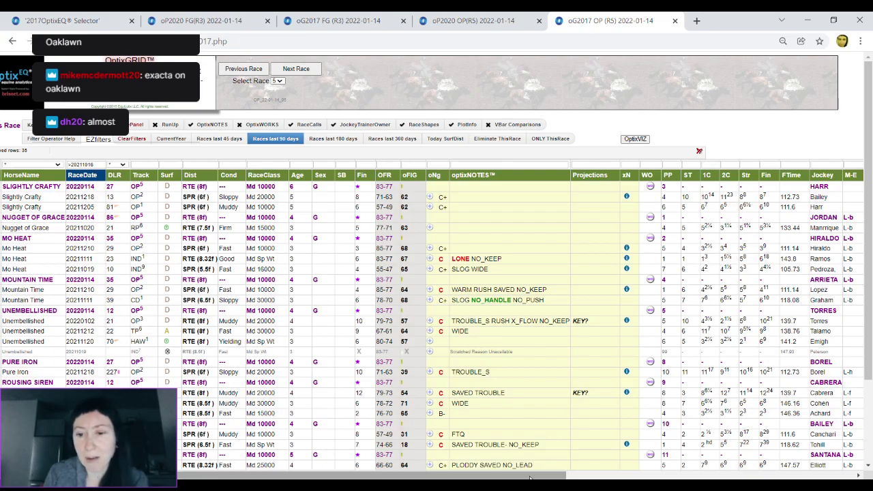
{"action": "left_click_drag", "start_coordinate": [532, 477], "coordinate": [604, 476]}
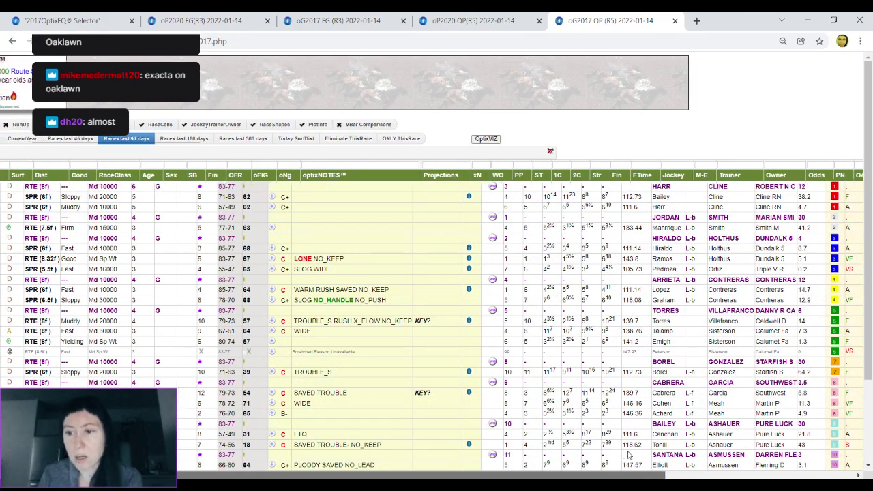
{"action": "scroll", "coordinate": [620, 458], "scroll_direction": "left", "scroll_amount": 1}
{"action": "left_click_drag", "start_coordinate": [614, 475], "coordinate": [518, 474]}
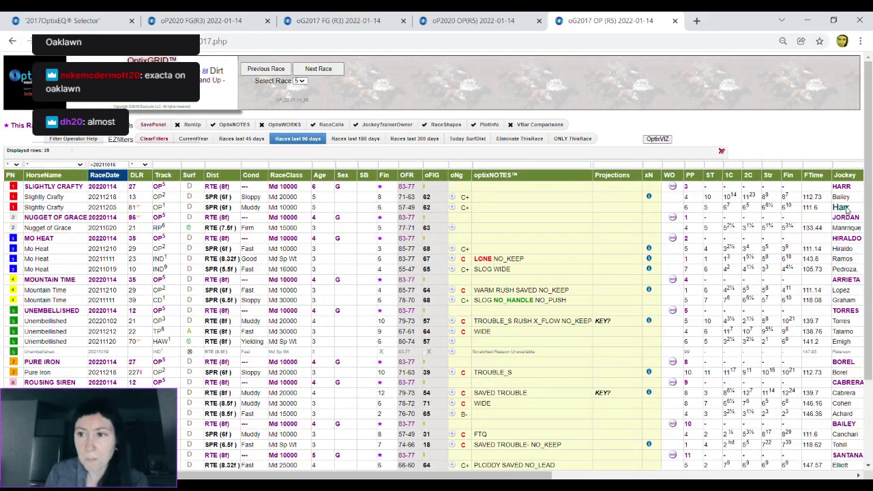
{"action": "left_click_drag", "start_coordinate": [868, 214], "coordinate": [870, 289]}
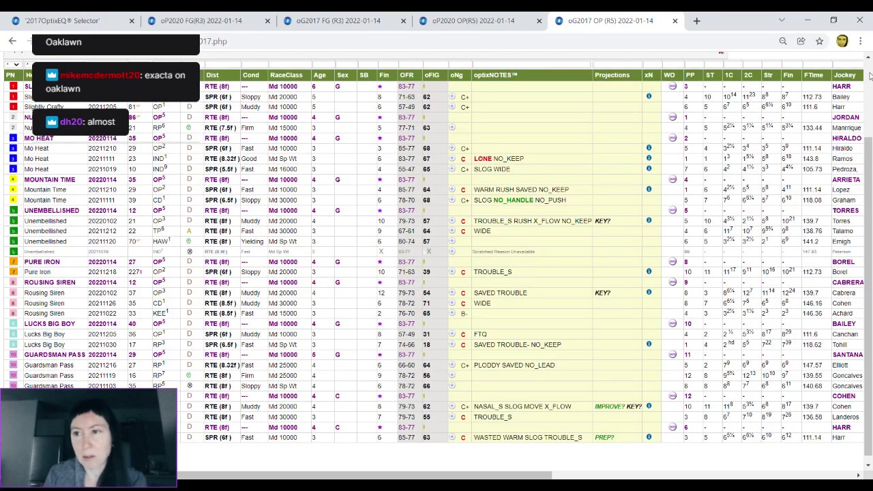
Step: Replace the 90-day limit with a runner 1A filter, read Warning Label's past-race notes and projections, and clear the filter
{"action": "scroll", "coordinate": [870, 75], "scroll_direction": "up", "scroll_amount": 2}
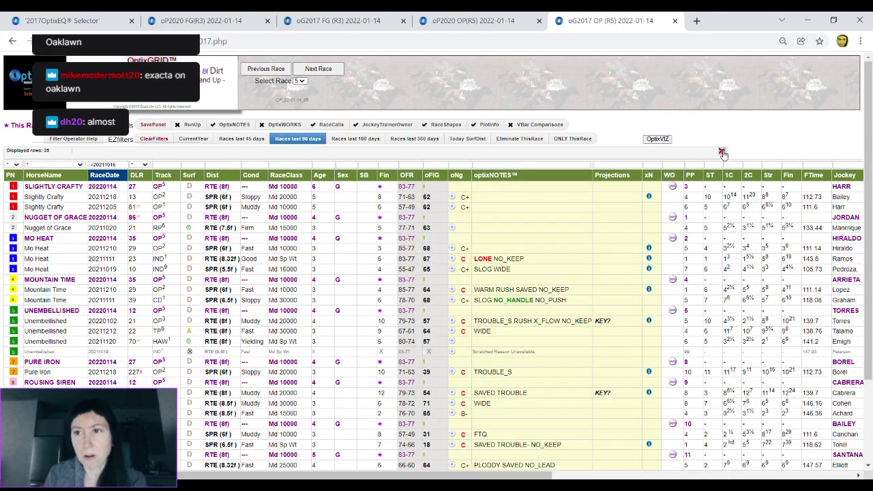
{"action": "left_click", "coordinate": [722, 152]}
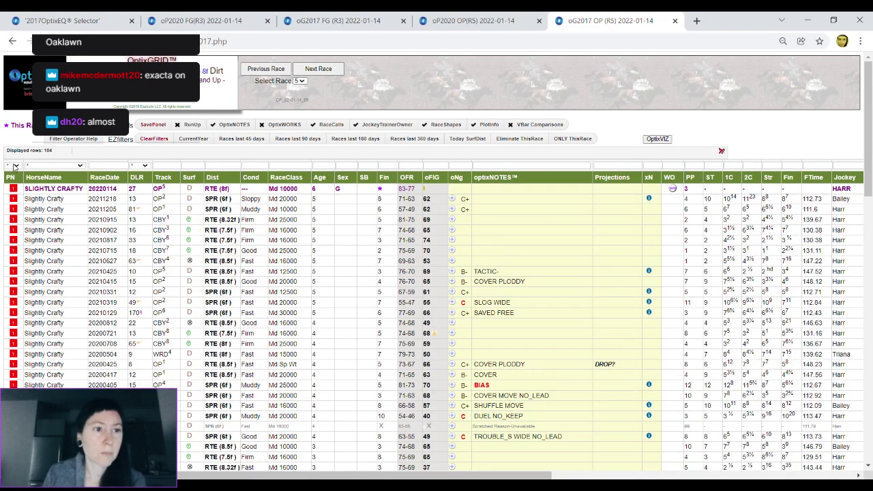
{"action": "left_click", "coordinate": [15, 247]}
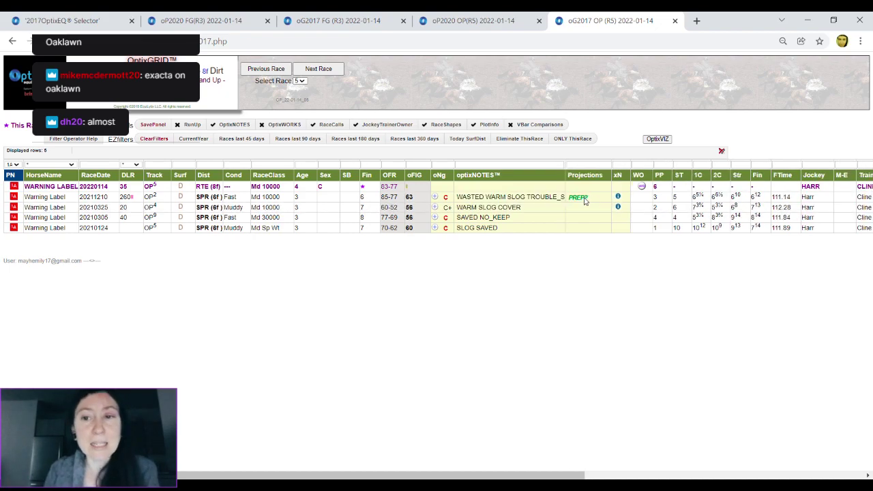
{"action": "left_click", "coordinate": [723, 152]}
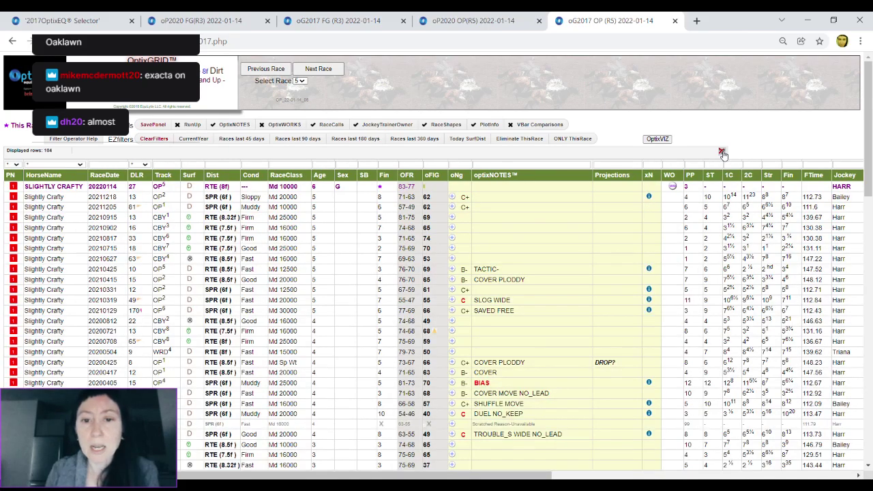
Step: Review the complete past races of all OP race 5 runners, from Slightly Crafty through Warning Label
{"action": "left_click_drag", "start_coordinate": [867, 125], "coordinate": [861, 269]}
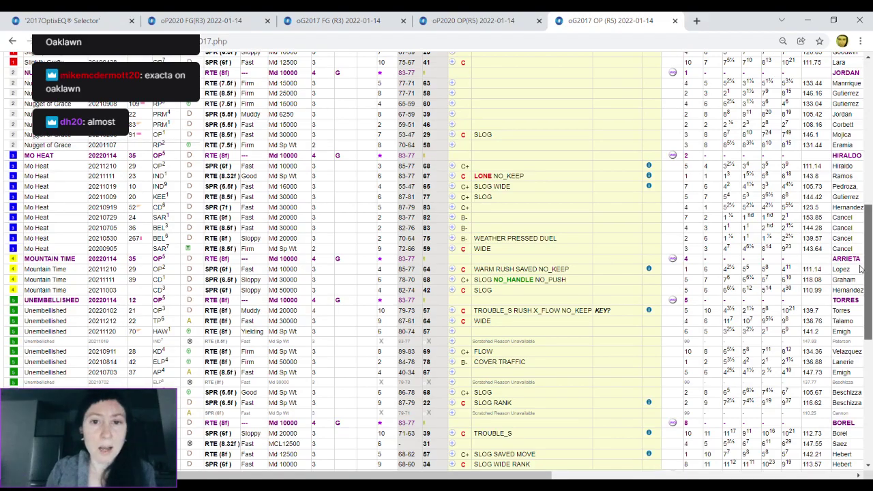
{"action": "left_click_drag", "start_coordinate": [861, 268], "coordinate": [859, 272]}
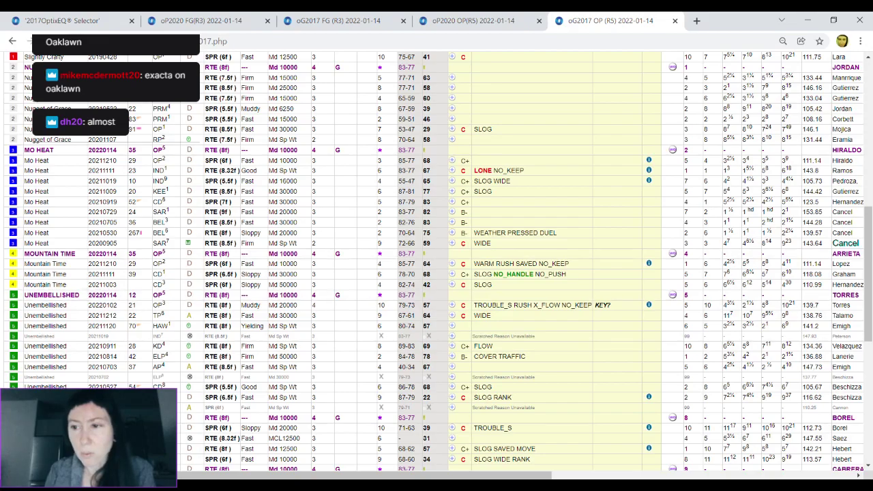
{"action": "left_click_drag", "start_coordinate": [867, 239], "coordinate": [846, 350]}
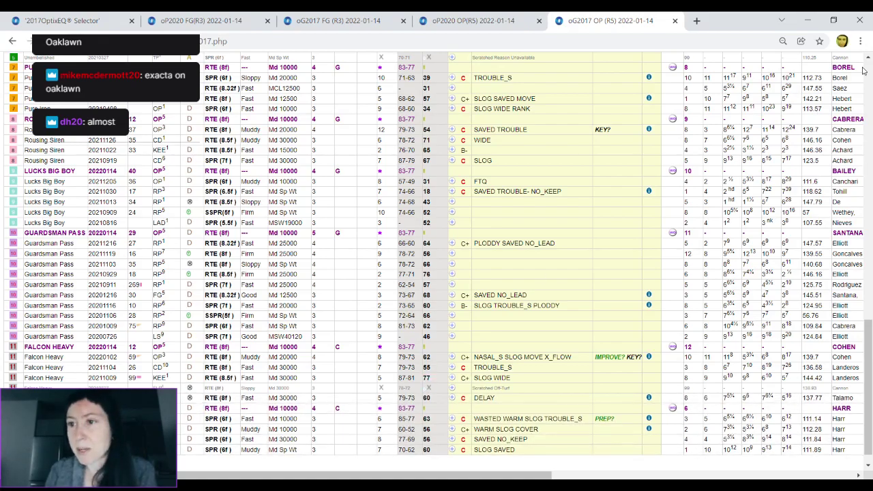
{"action": "left_click", "coordinate": [866, 97]}
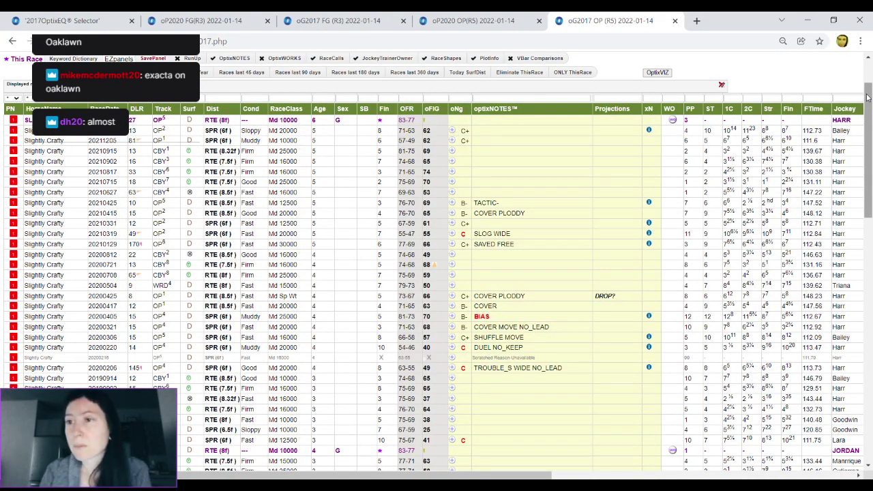
{"action": "scroll", "coordinate": [866, 98], "scroll_direction": "up", "scroll_amount": 2}
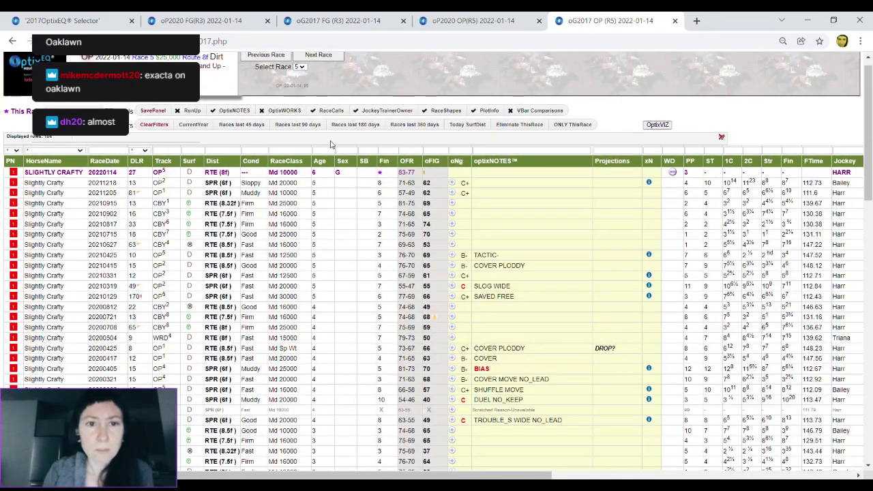
Step: Limit the OP race 5 grid to the last 360 days and rank the past races by oFIG from highest to lowest
{"action": "left_click", "coordinate": [415, 127]}
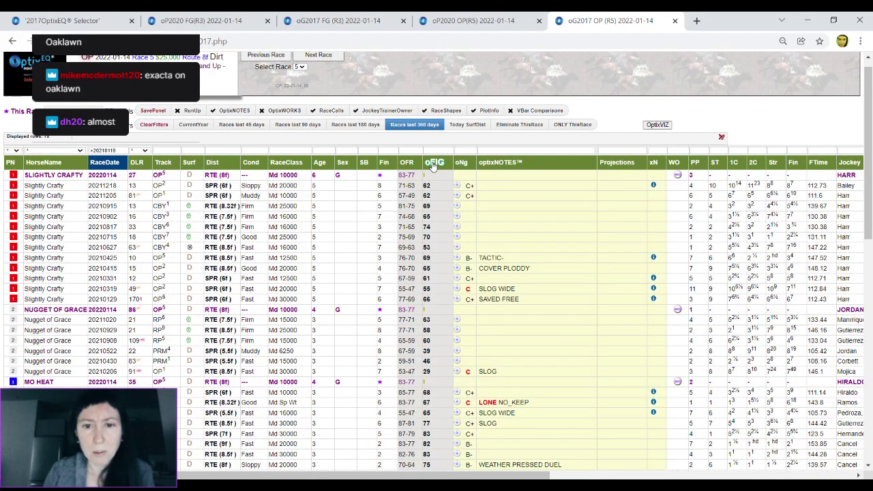
{"action": "left_click", "coordinate": [433, 164]}
{"action": "left_click", "coordinate": [433, 164]}
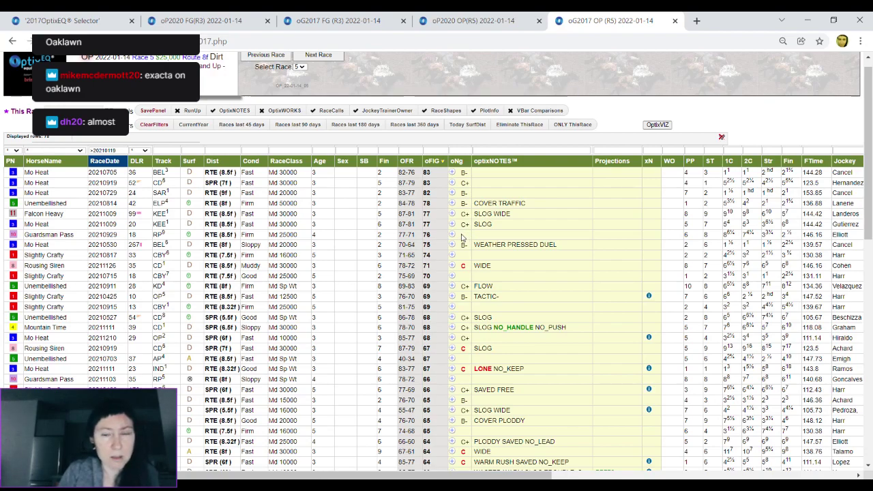
Step: Reset the grid's filter and sort order by reloading it, and check runner 10 Guardsman Pass's past races on their own
{"action": "left_click", "coordinate": [721, 138]}
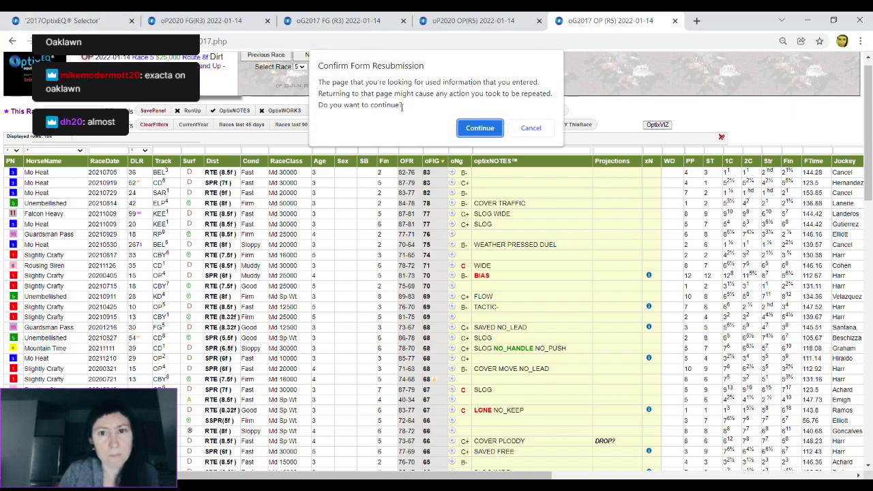
{"action": "left_click", "coordinate": [483, 128]}
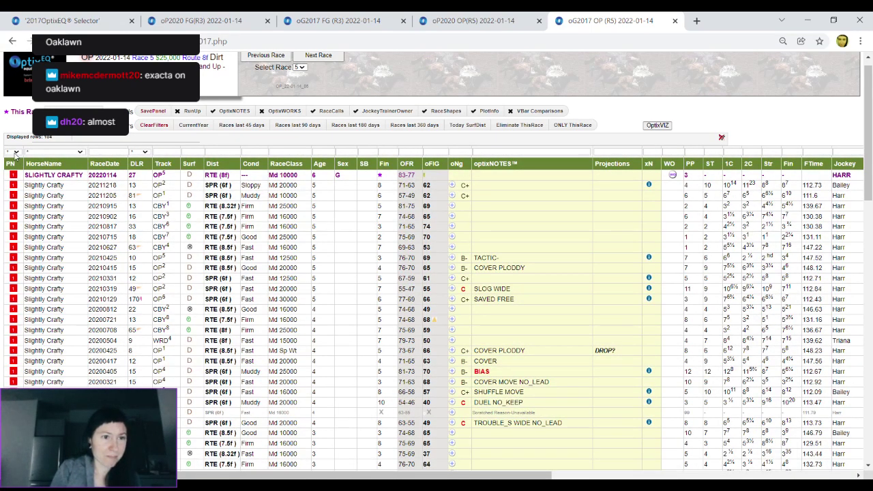
{"action": "left_click", "coordinate": [18, 219]}
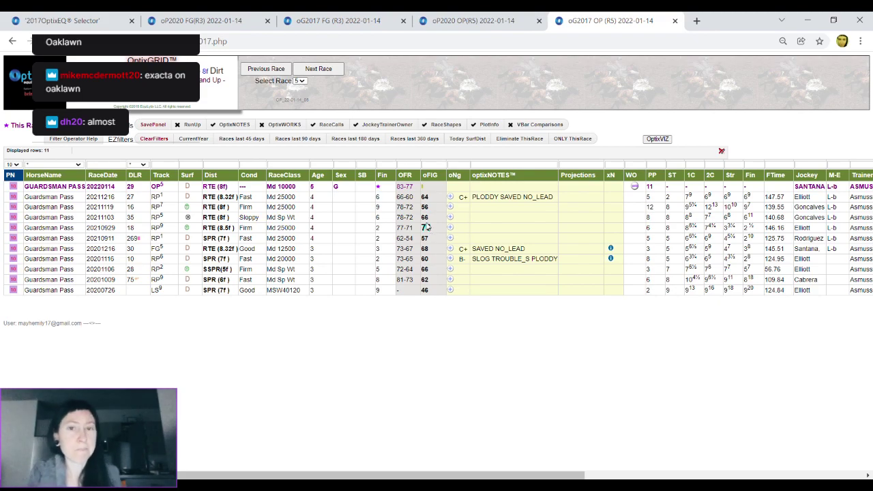
{"action": "left_click", "coordinate": [721, 153]}
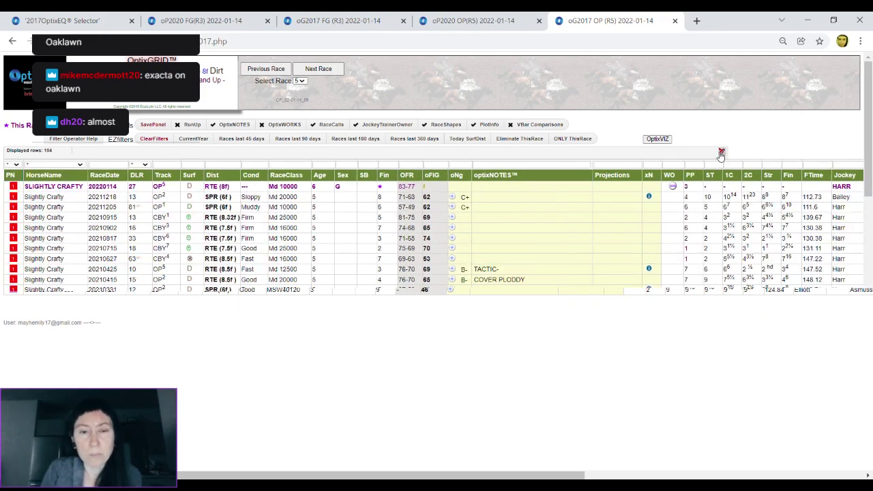
Step: Limit the OP race 5 grid to the last 90 days and review all runners' recent figures and notes
{"action": "left_click", "coordinate": [305, 141]}
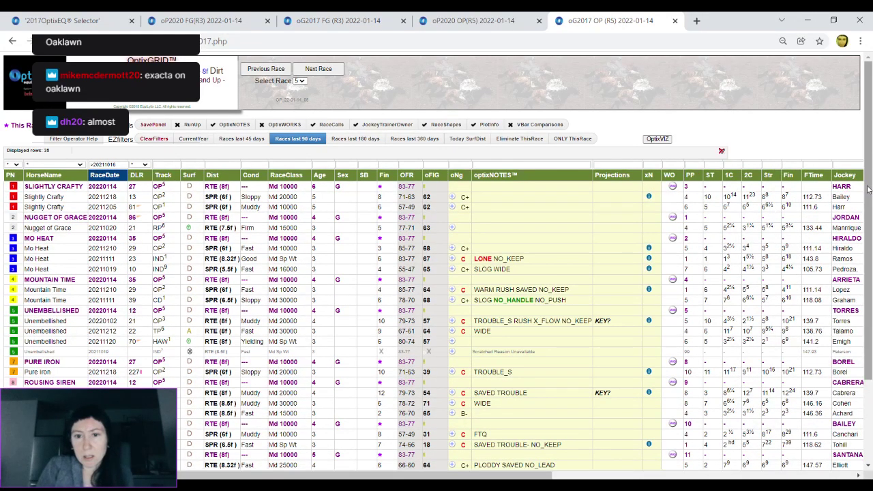
{"action": "left_click_drag", "start_coordinate": [867, 186], "coordinate": [868, 197]}
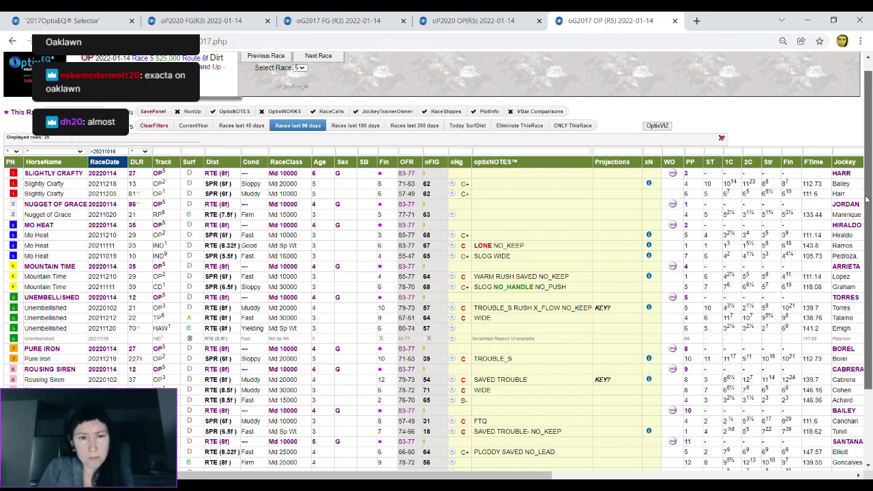
{"action": "left_click_drag", "start_coordinate": [866, 199], "coordinate": [858, 271]}
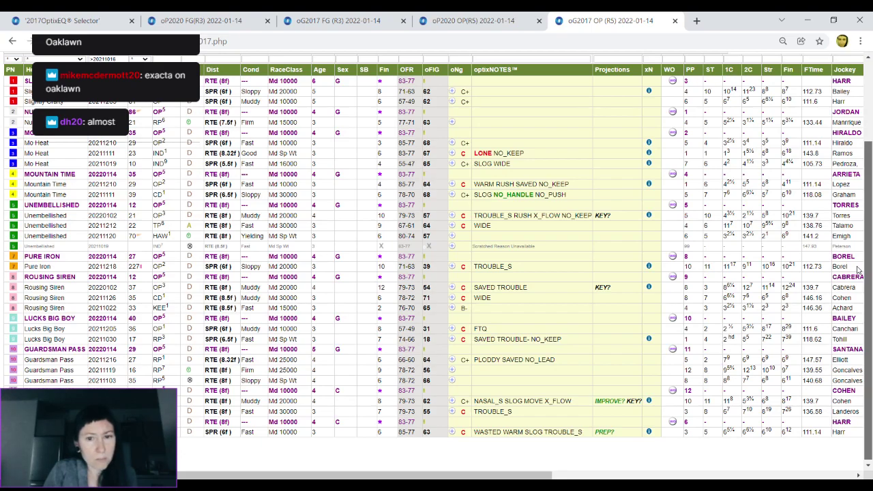
{"action": "left_click_drag", "start_coordinate": [858, 271], "coordinate": [858, 271]}
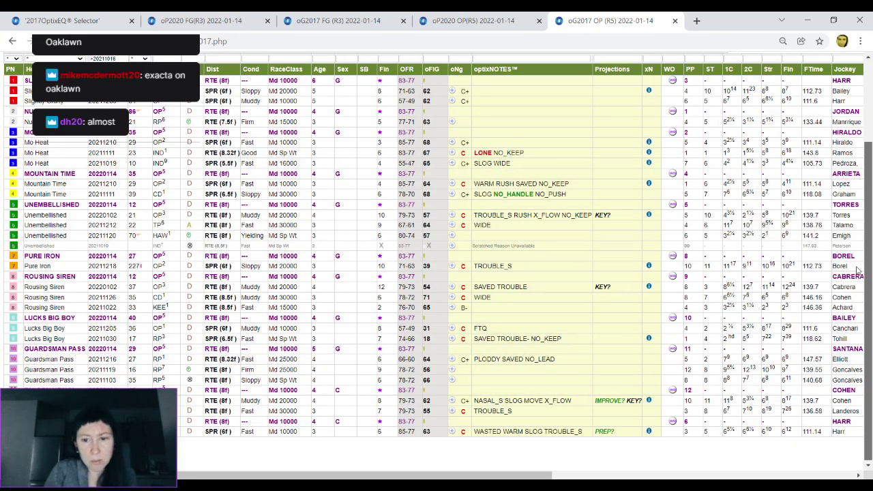
{"action": "left_click_drag", "start_coordinate": [858, 271], "coordinate": [859, 253]}
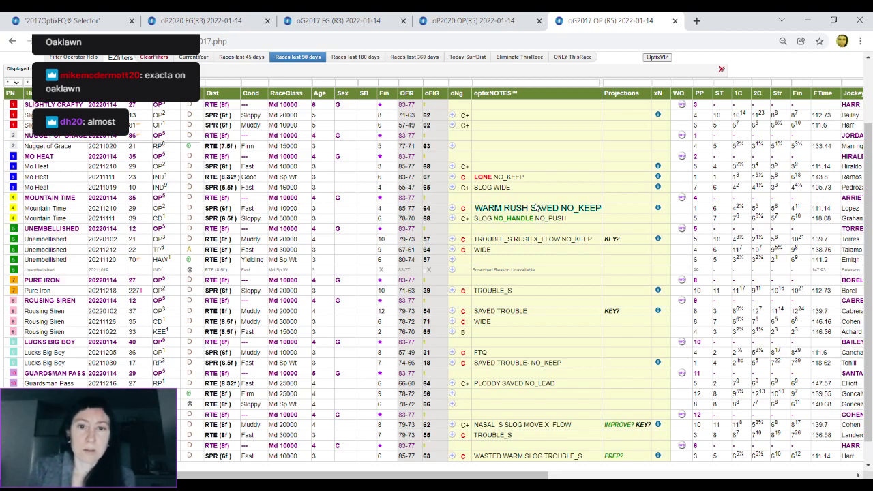
Step: Show only runner 3 Mo Heat's past races and compare them with its position on the OP race 5 plots
{"action": "left_click", "coordinate": [721, 71]}
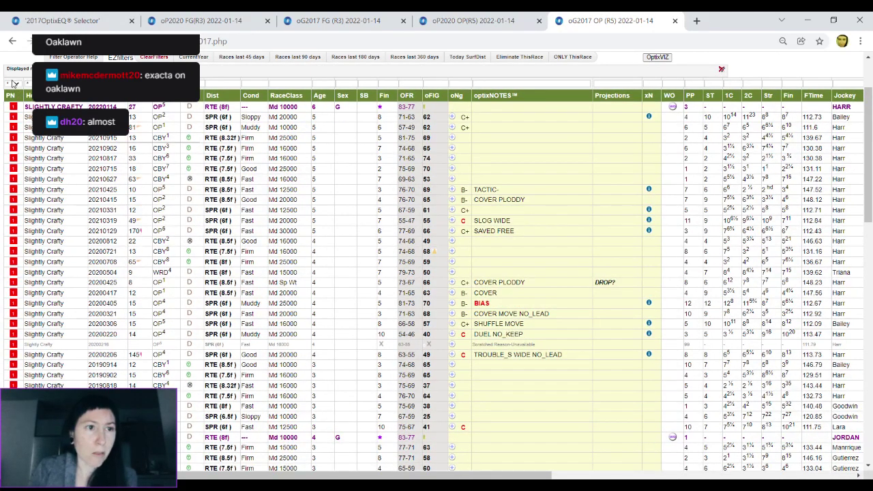
{"action": "left_click", "coordinate": [13, 116]}
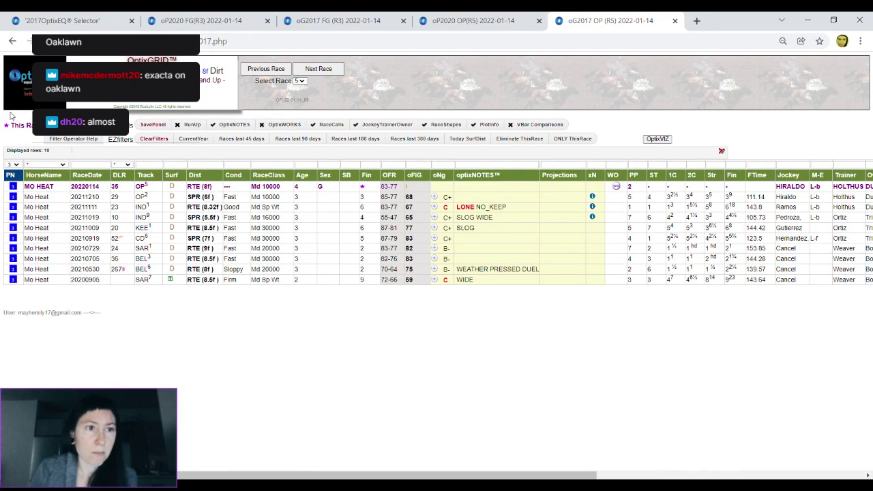
{"action": "left_click", "coordinate": [426, 15]}
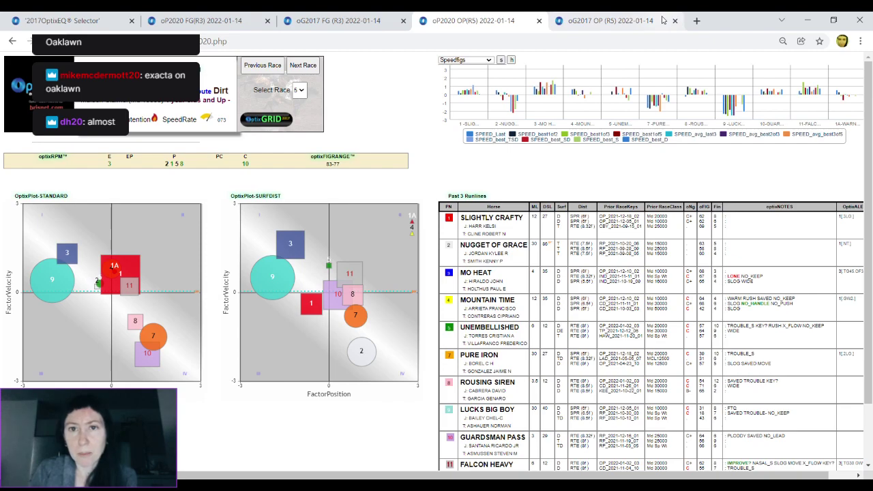
{"action": "left_click", "coordinate": [603, 26]}
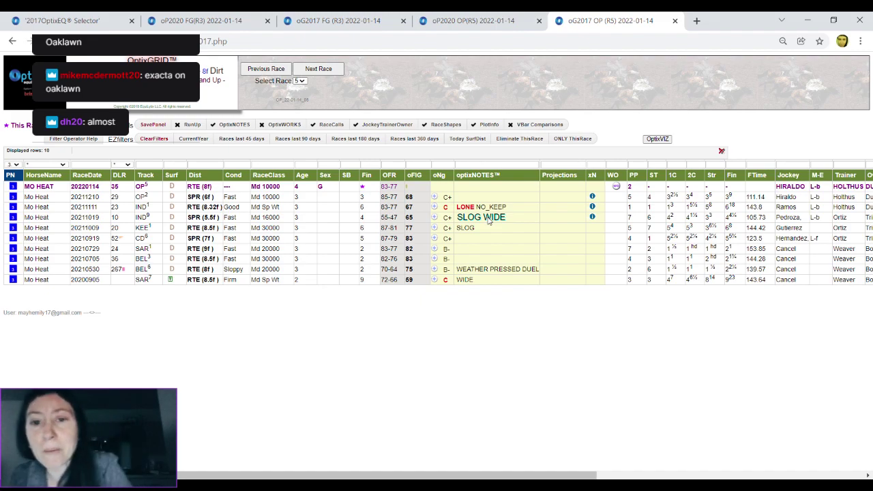
{"action": "left_click", "coordinate": [501, 15]}
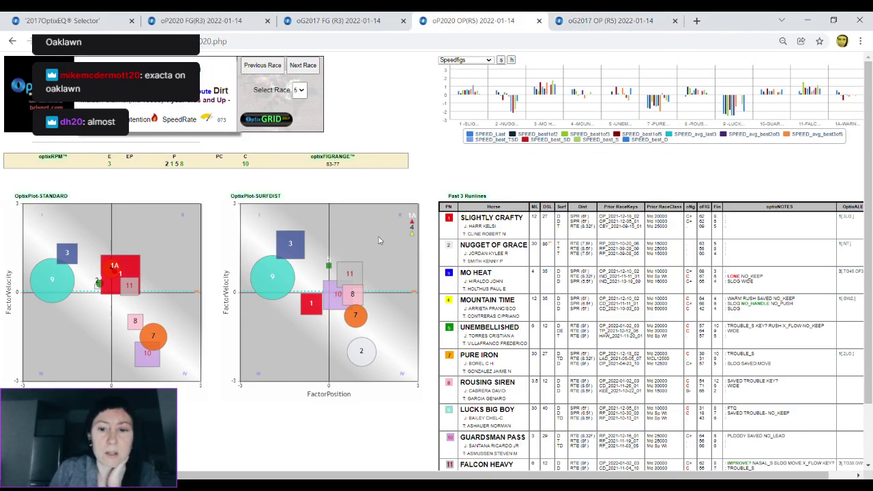
{"action": "mouse_move", "coordinate": [269, 280]}
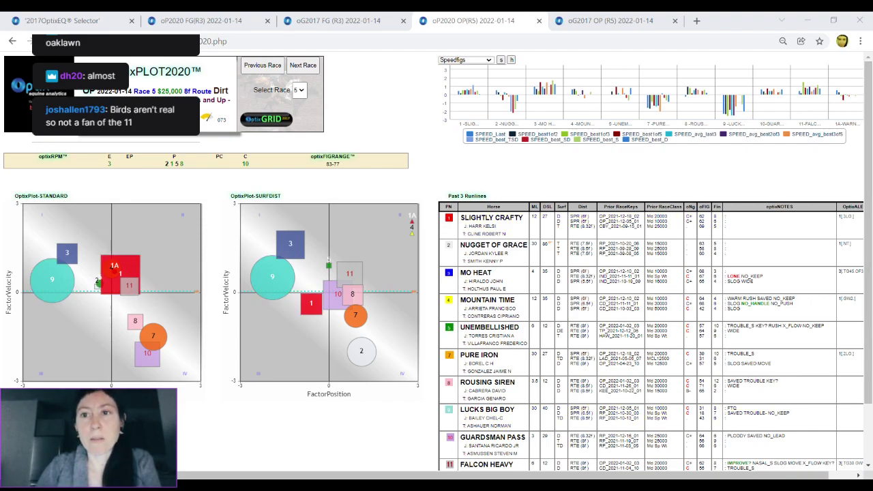
{"action": "mouse_move", "coordinate": [546, 90]}
Step: Return to the OP race 5 grid, remove the Mo Heat filter, and limit the races to the last 360 days
{"action": "left_click", "coordinate": [579, 22]}
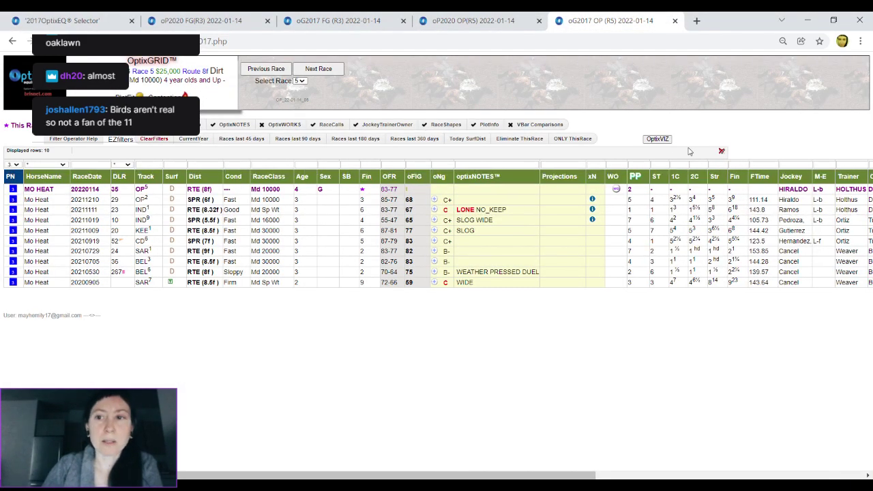
{"action": "left_click", "coordinate": [367, 139]}
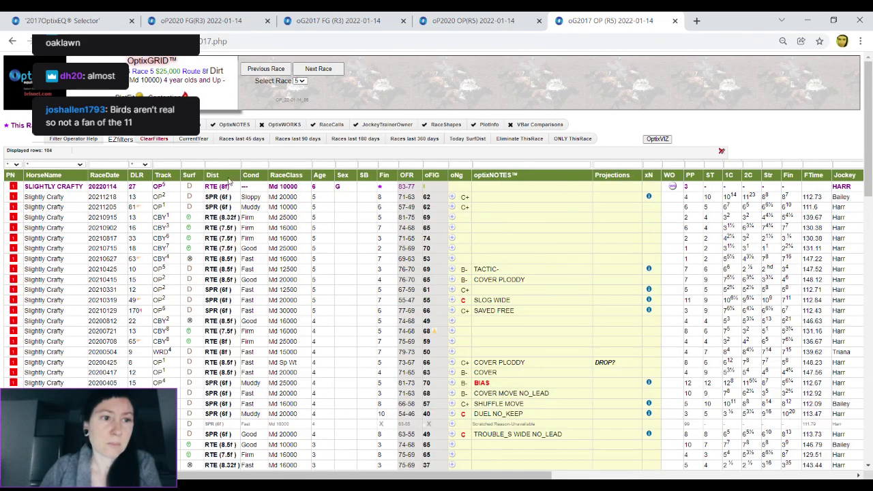
{"action": "left_click", "coordinate": [414, 138]}
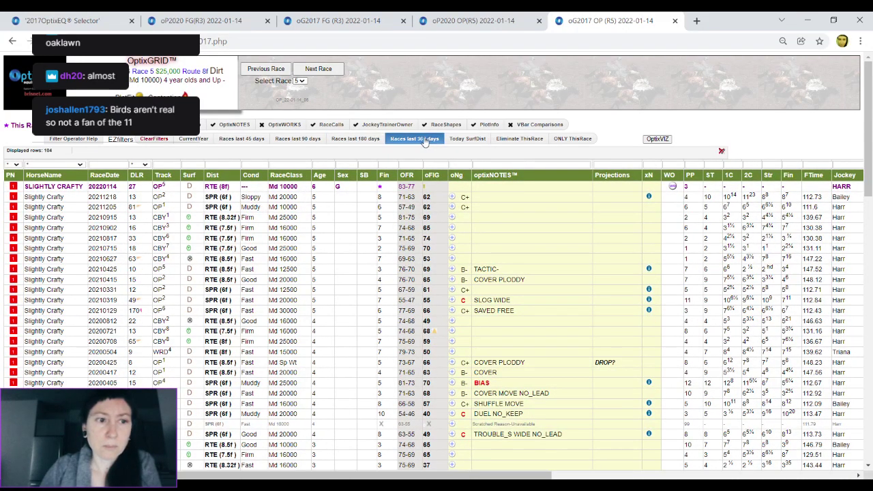
{"action": "left_click_drag", "start_coordinate": [535, 475], "coordinate": [606, 476]}
{"action": "scroll", "coordinate": [710, 254], "scroll_direction": "left", "scroll_amount": 3}
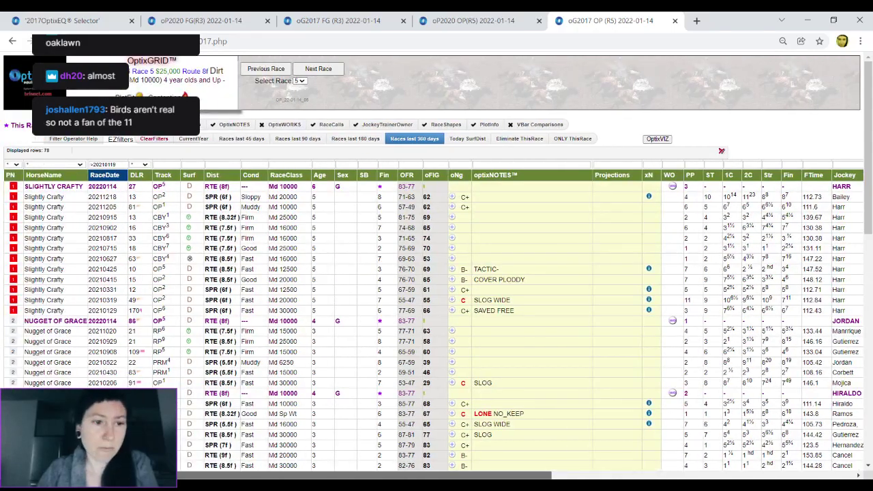
Step: Review the runners' races from the last 360 days down to Warning Label, including the jockey and trainer columns
{"action": "left_click_drag", "start_coordinate": [869, 194], "coordinate": [867, 306]}
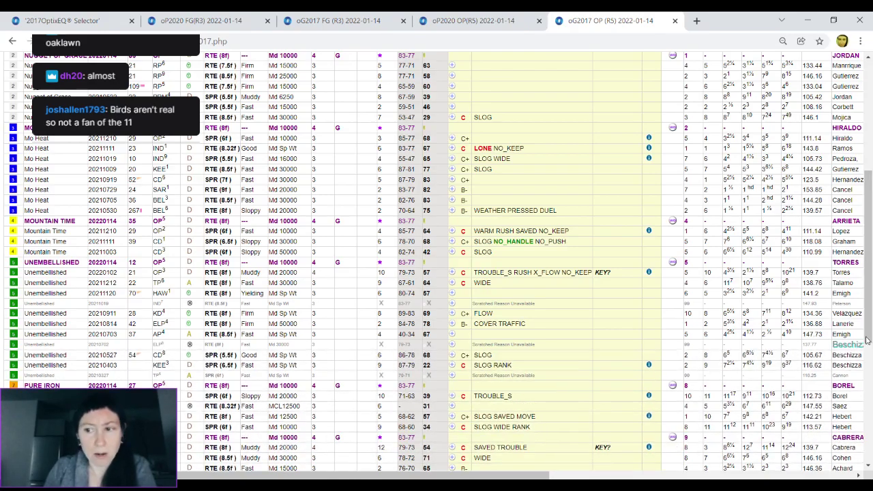
{"action": "left_click_drag", "start_coordinate": [868, 338], "coordinate": [868, 388]}
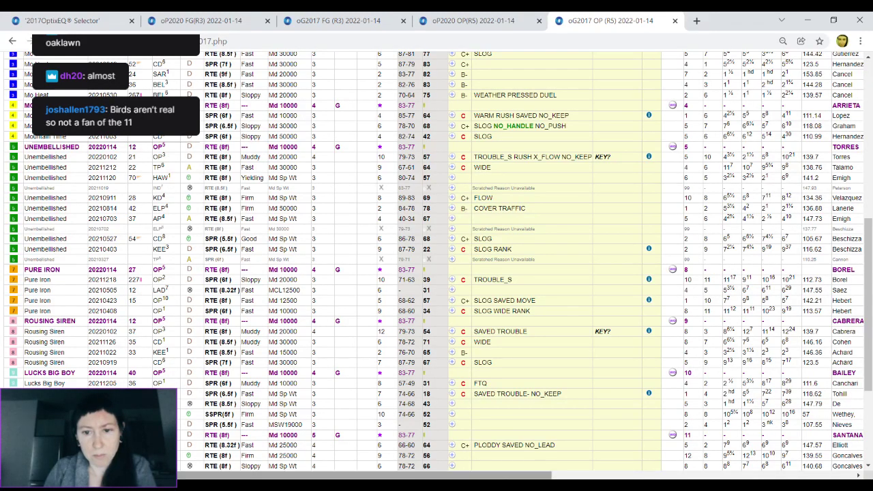
{"action": "left_click_drag", "start_coordinate": [521, 474], "coordinate": [616, 471]}
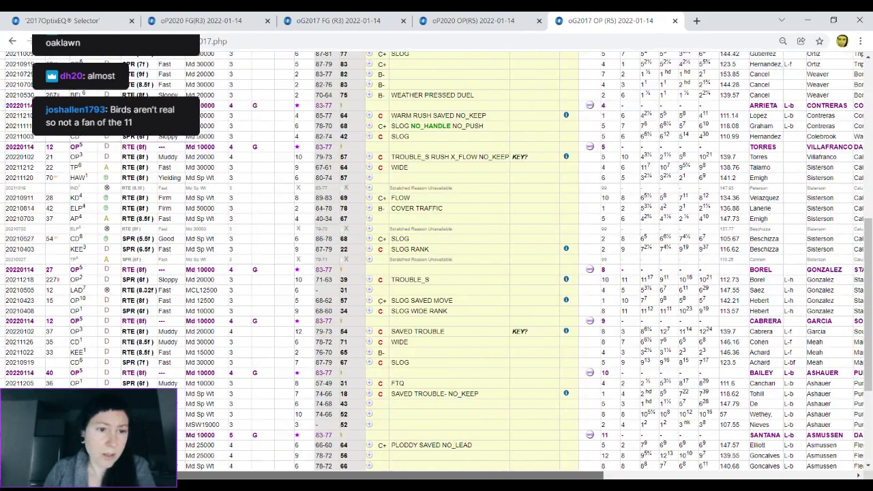
{"action": "left_click_drag", "start_coordinate": [616, 472], "coordinate": [508, 472]}
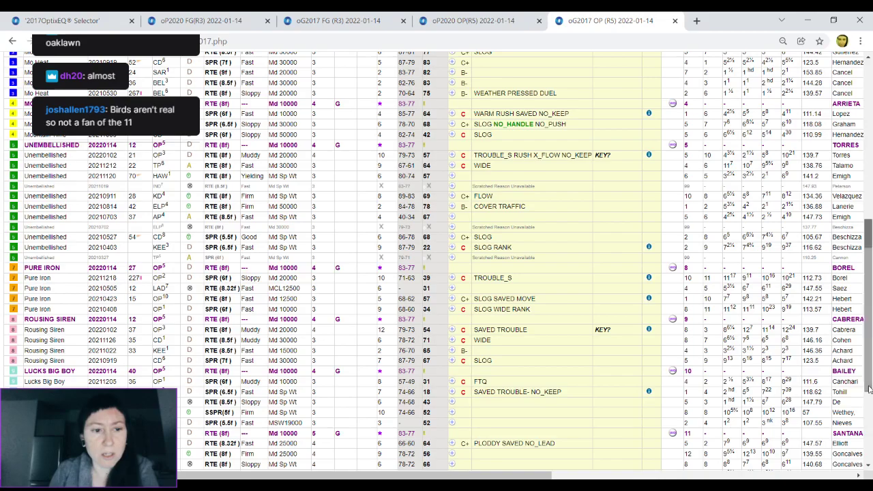
{"action": "left_click_drag", "start_coordinate": [869, 389], "coordinate": [868, 468]}
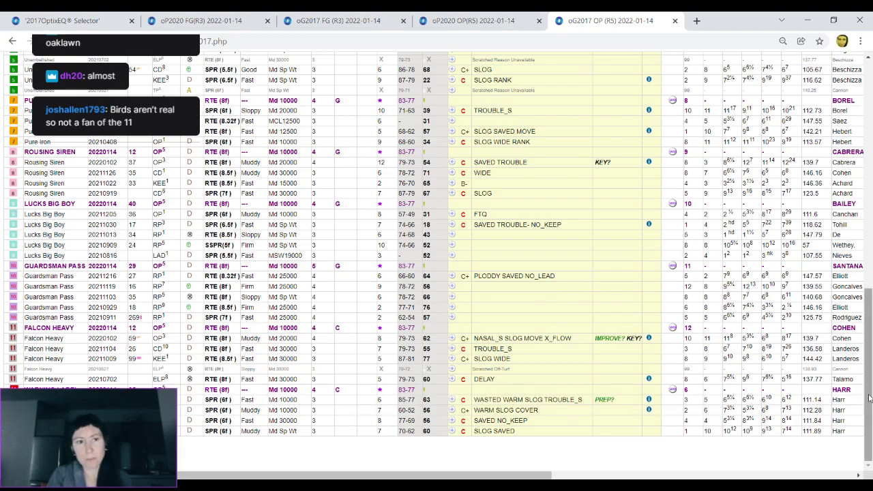
Step: Recheck the past races of the runners from Mo Heat to Rousing Siren and compare them with the OP race 5 plots
{"action": "scroll", "coordinate": [866, 396], "scroll_direction": "up", "scroll_amount": 3}
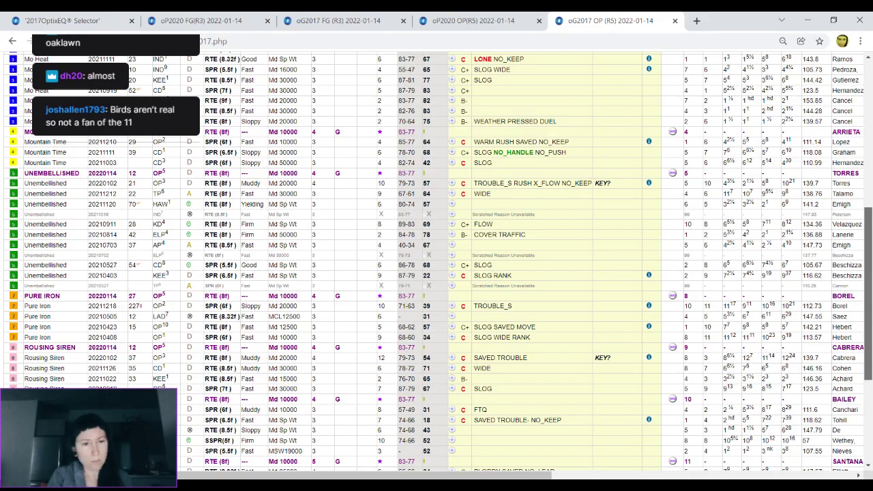
{"action": "scroll", "coordinate": [437, 260], "scroll_direction": "down", "scroll_amount": 1}
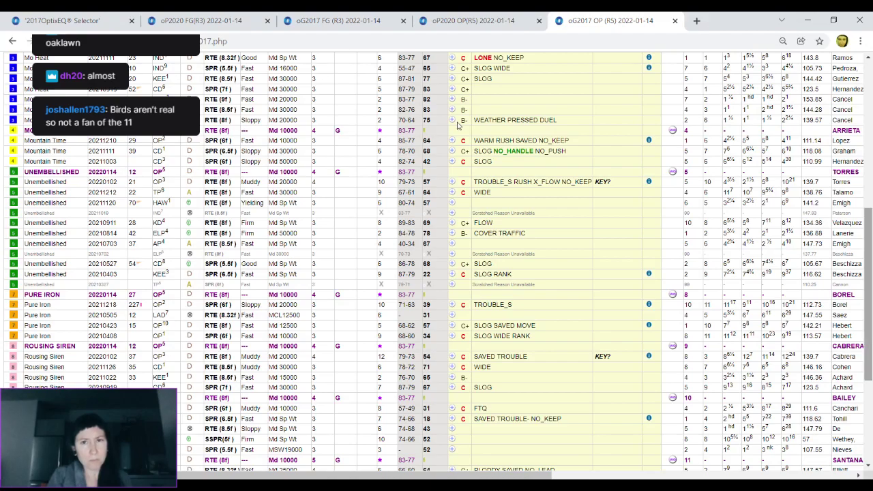
{"action": "left_click", "coordinate": [501, 19]}
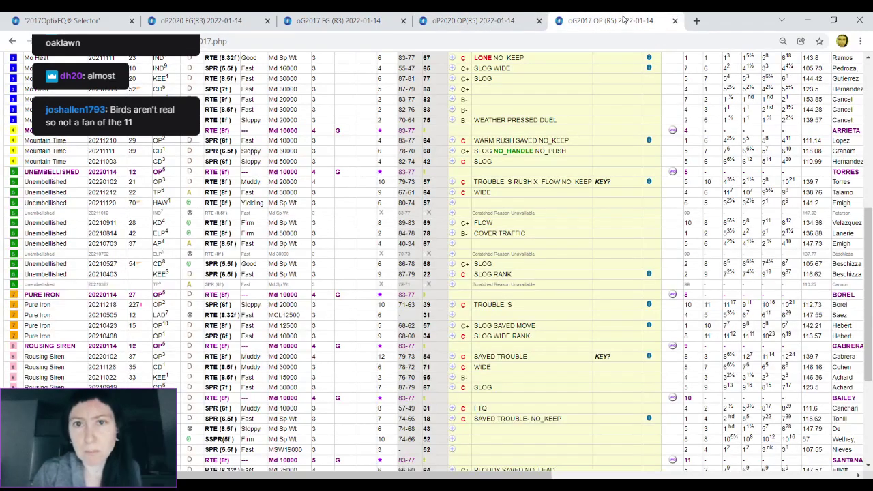
{"action": "left_click", "coordinate": [622, 21]}
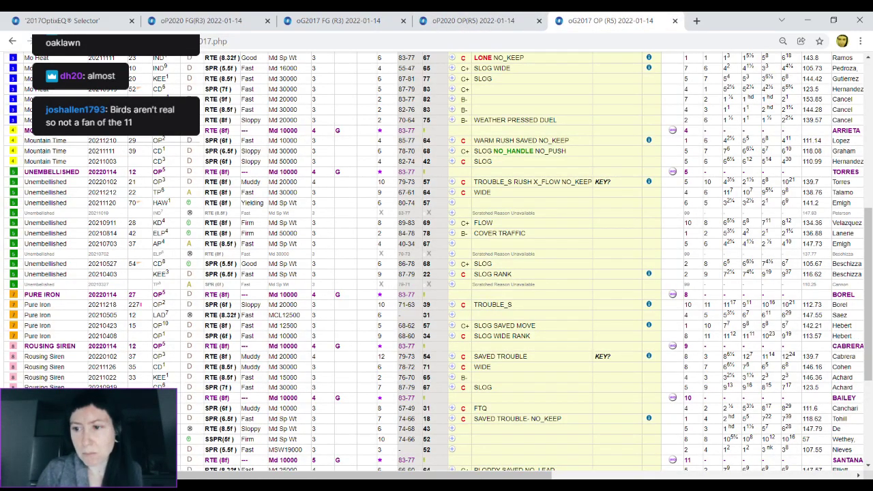
Step: Review the grid's past races and notes for the later-numbered runners, from Unembellished through Warning Label
{"action": "left_click_drag", "start_coordinate": [869, 343], "coordinate": [863, 427]}
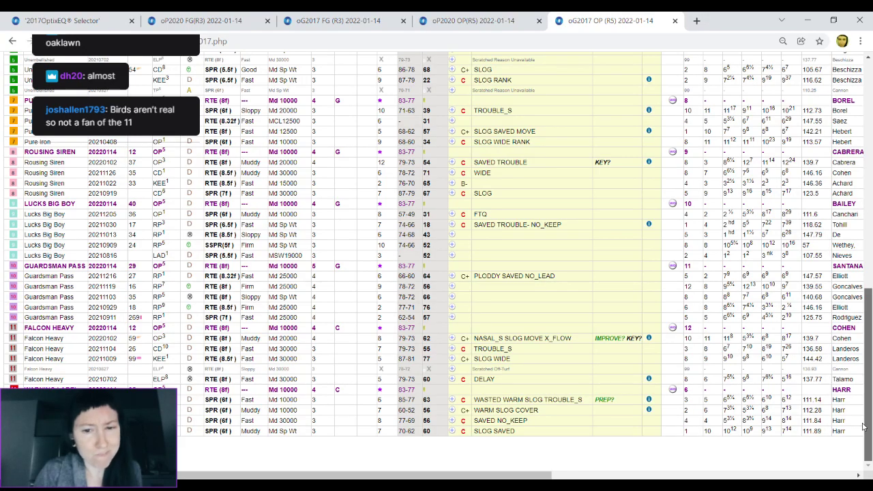
{"action": "left_click_drag", "start_coordinate": [863, 426], "coordinate": [858, 372]}
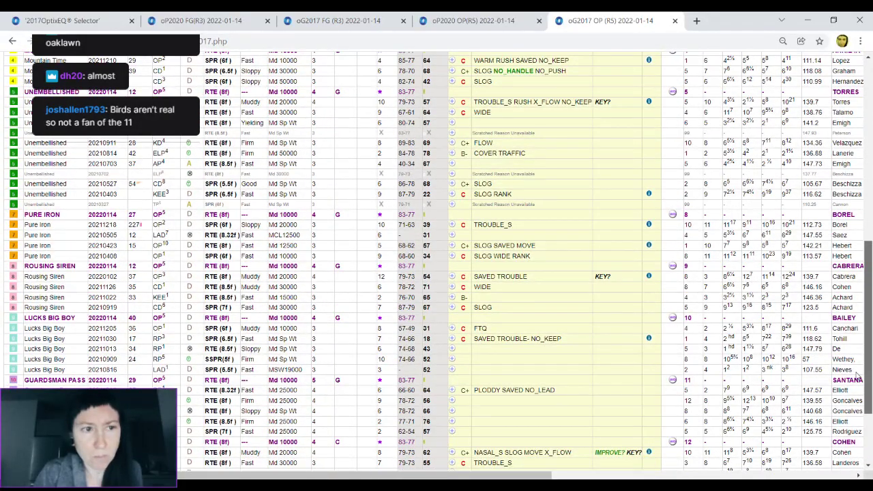
{"action": "scroll", "coordinate": [857, 375], "scroll_direction": "down", "scroll_amount": 1}
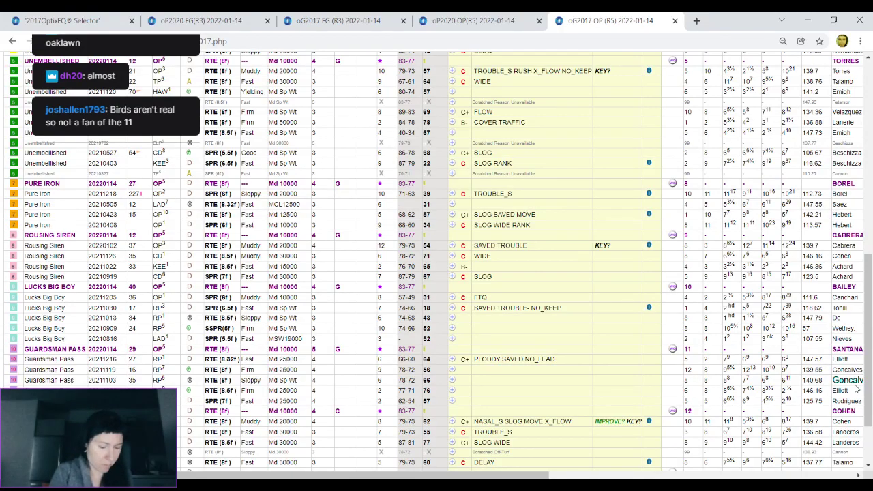